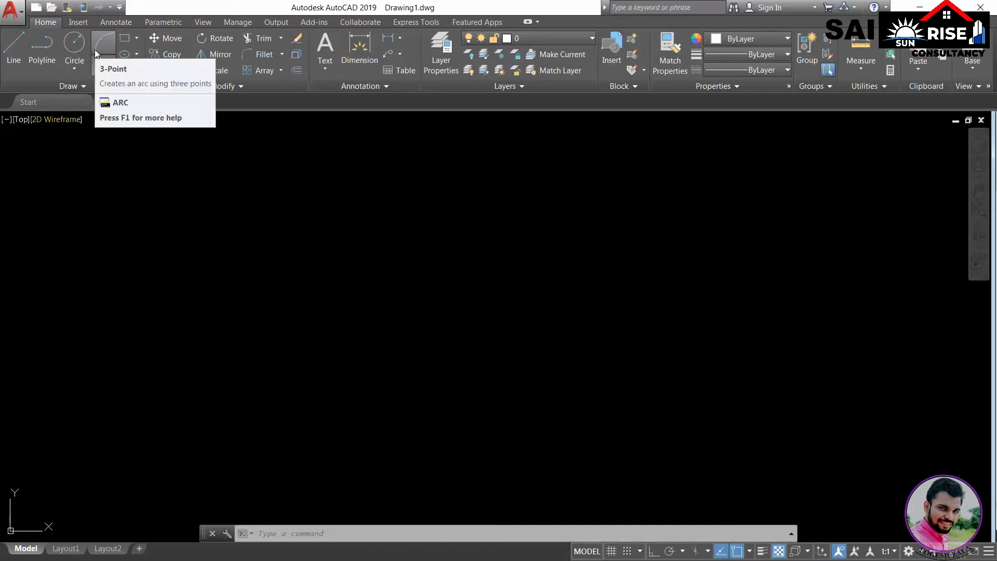
- Turn on the menu bar and draw a freehand rectangle by two opposite corners near the middle of the empty drawing
click(119, 7)
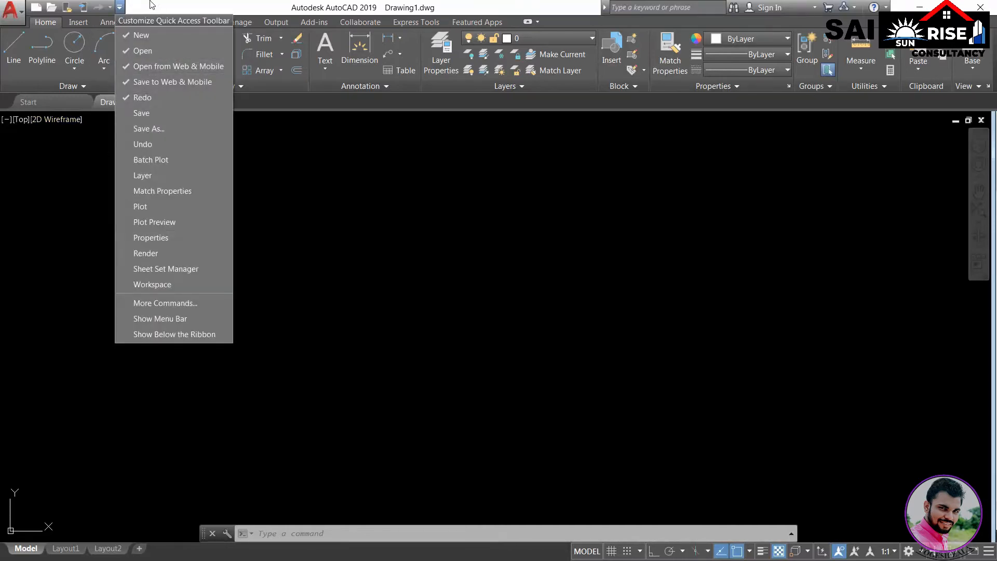
click(148, 322)
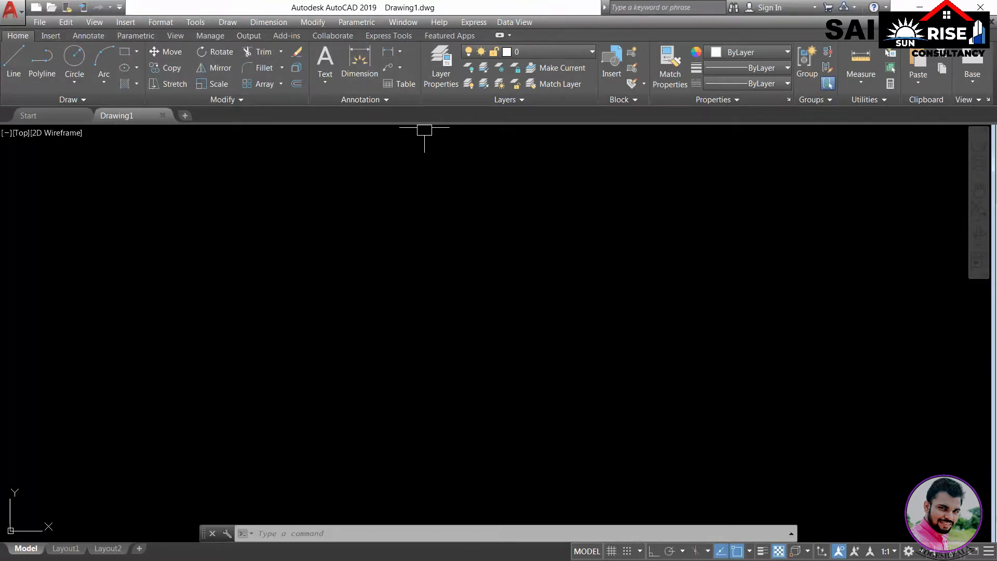
click(229, 24)
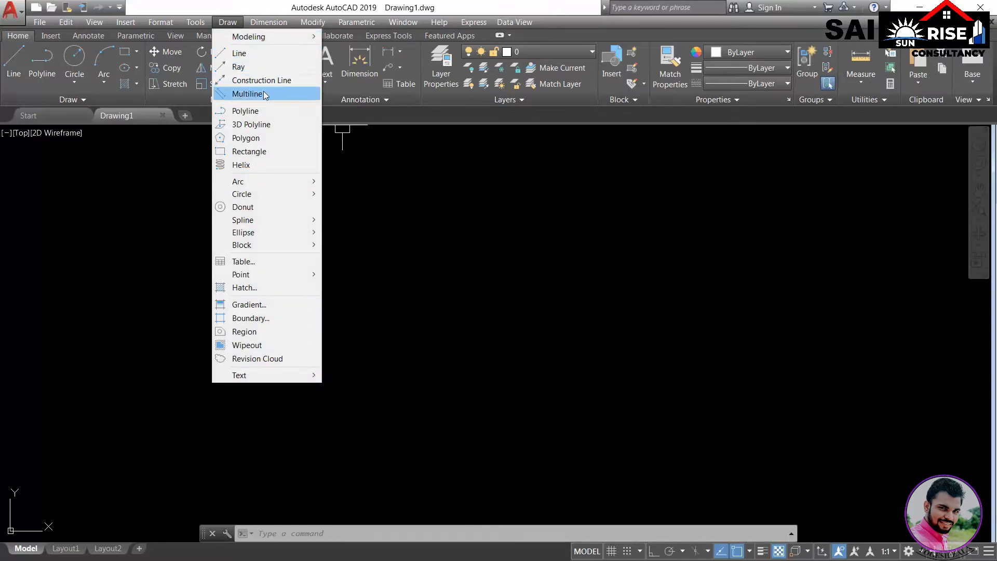
click(265, 151)
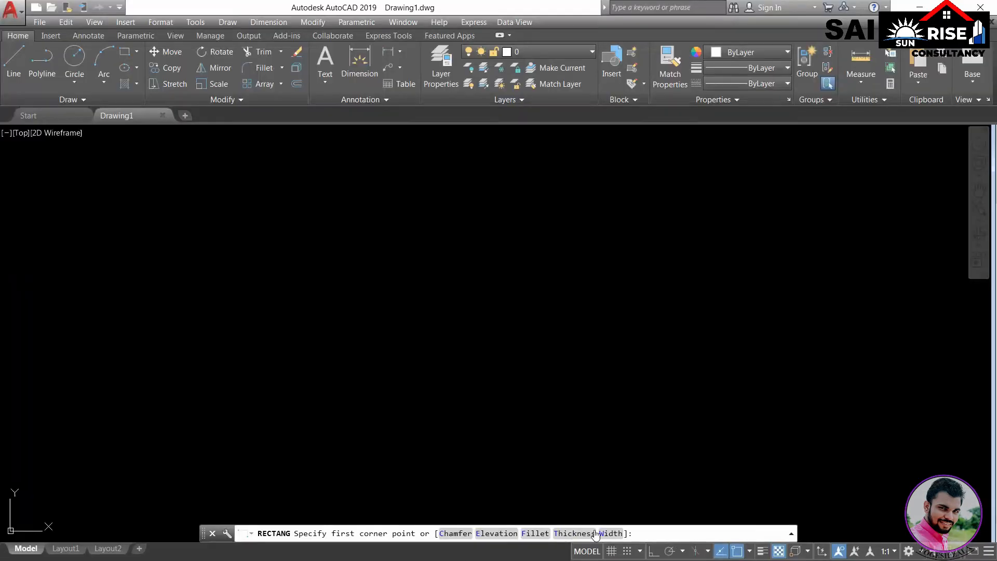
click(317, 312)
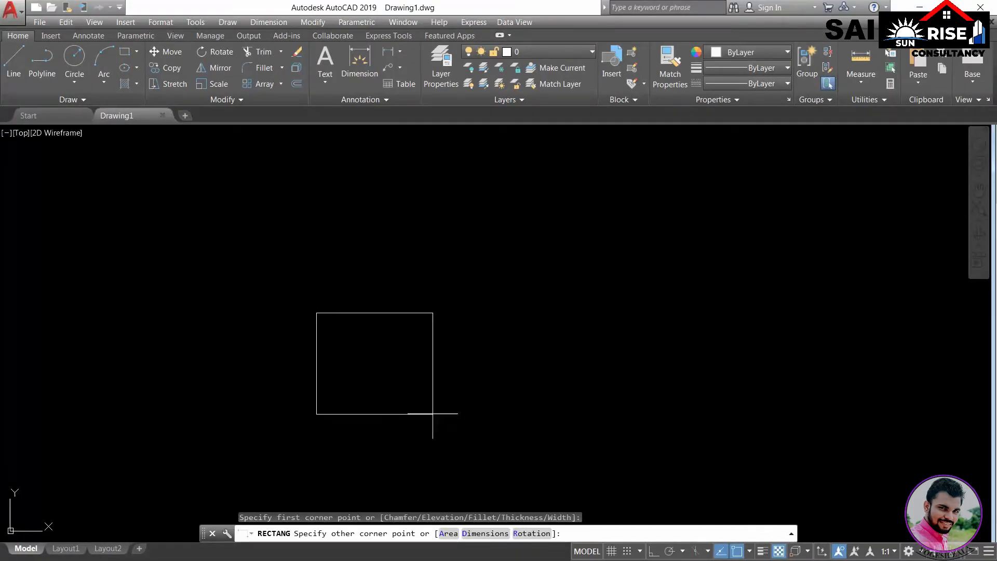
click(427, 404)
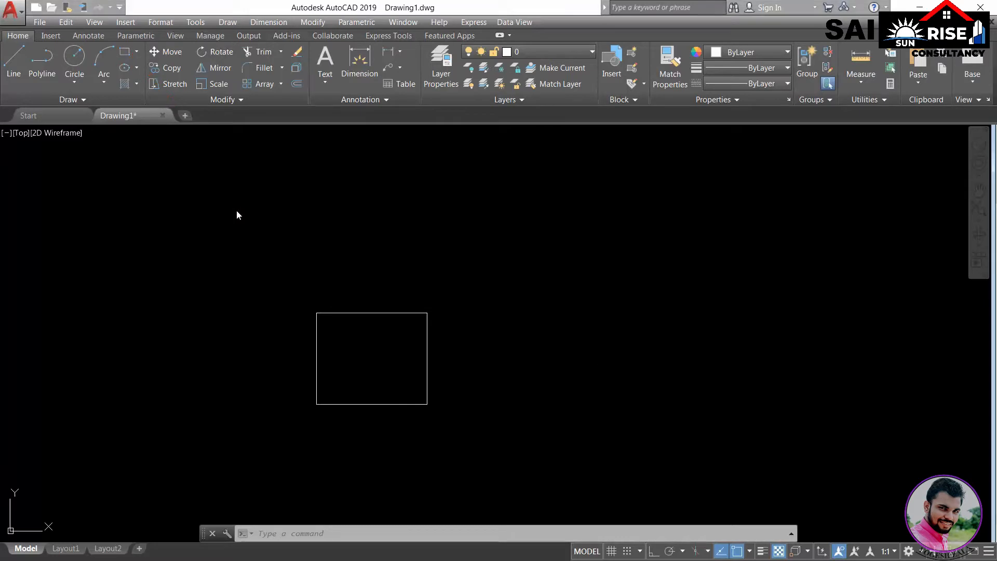
- Draw a second, wider freehand rectangle to the right of the first one by picking two opposite corners
click(136, 51)
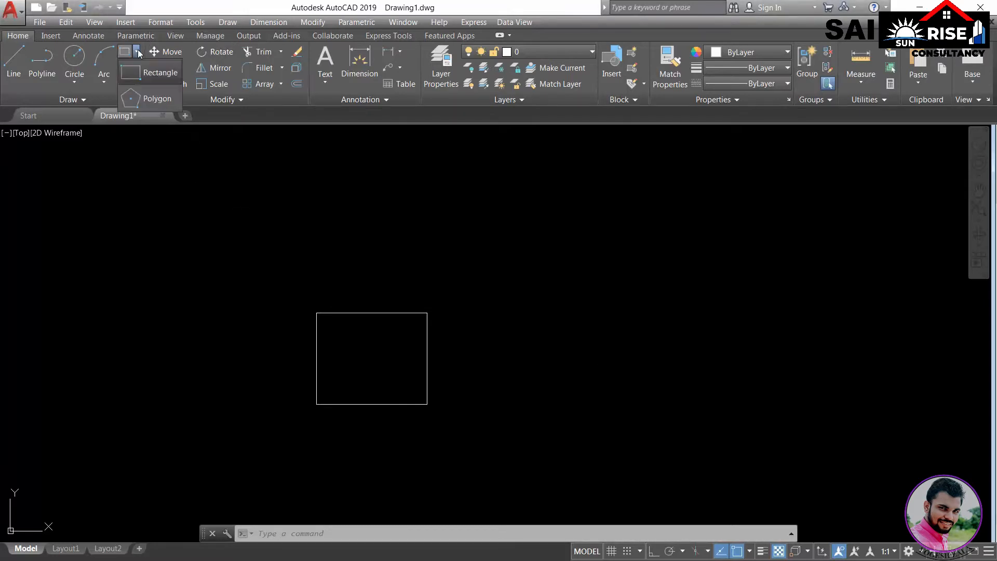
click(161, 76)
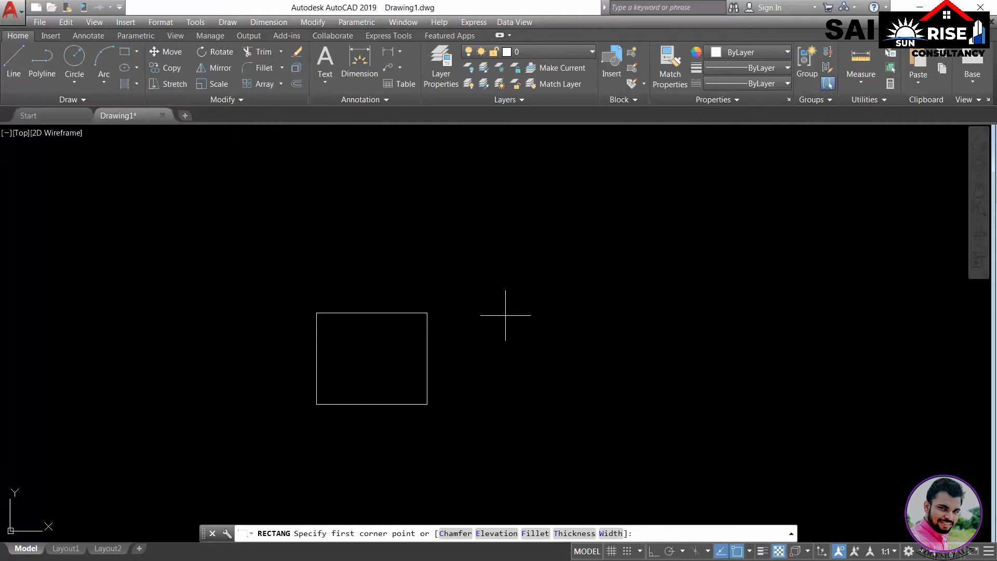
click(522, 290)
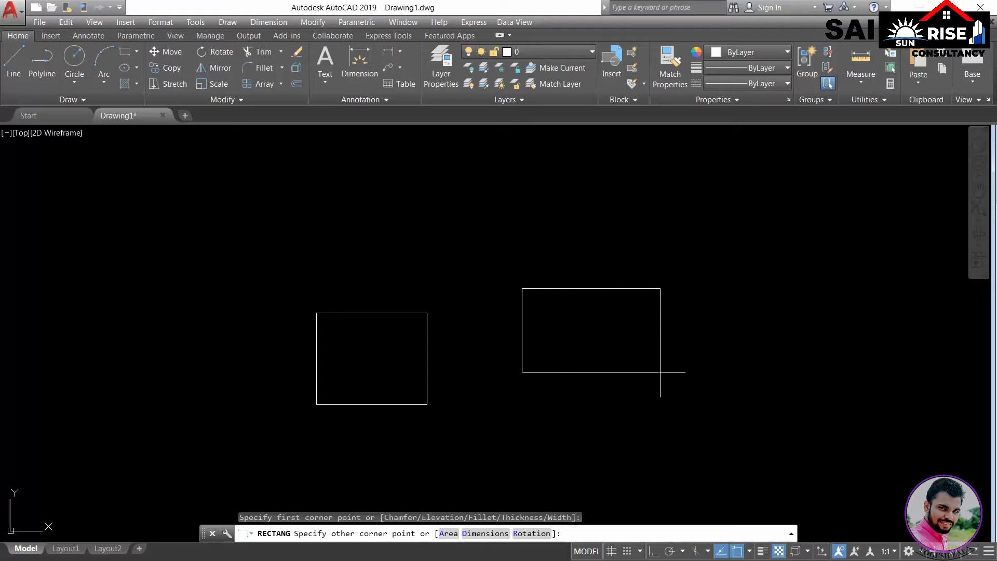
click(658, 372)
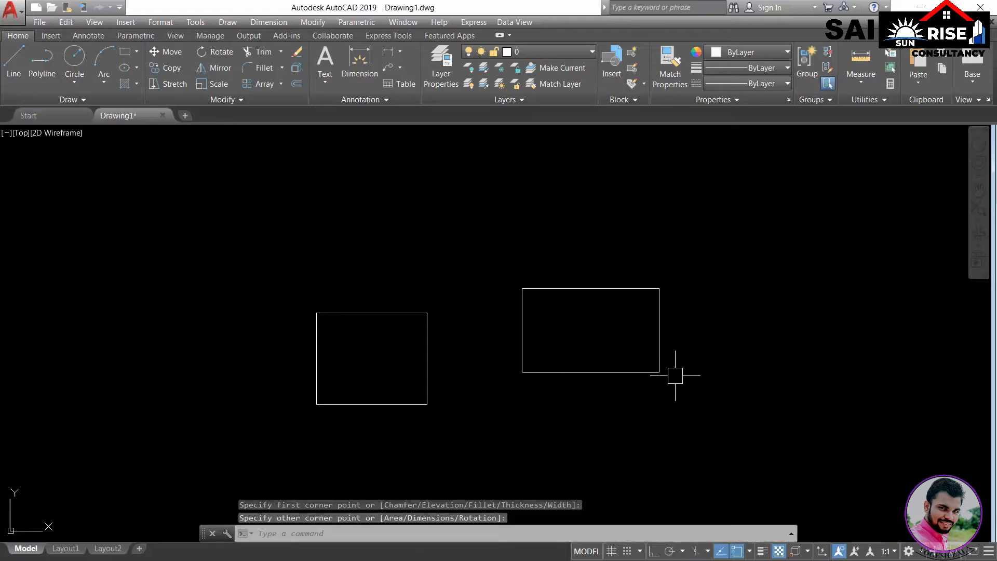
- Draw a third rectangle to the right of the other two using the Area option, with area 1000 and length 50
middle_drag(663, 375, 469, 346)
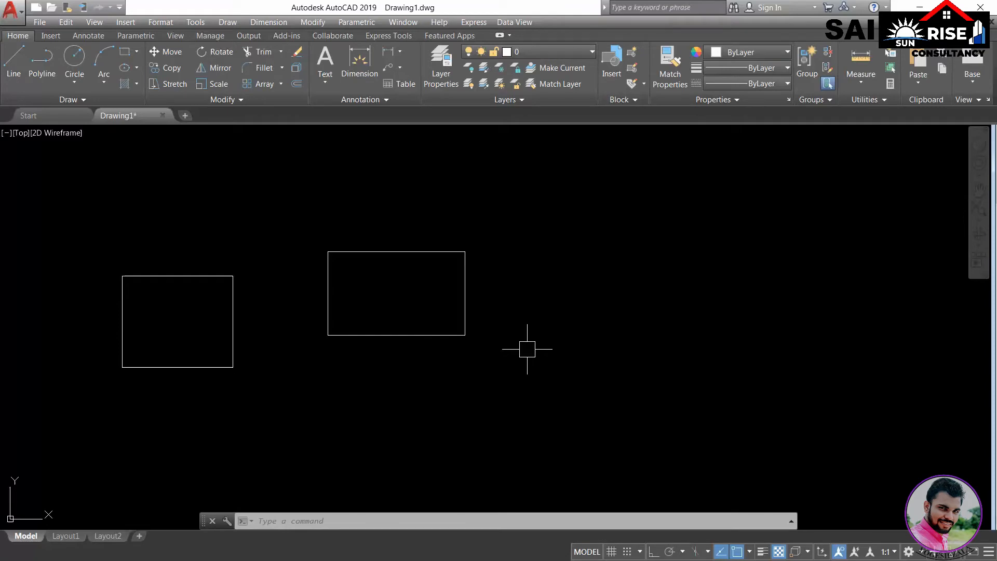
text(r)
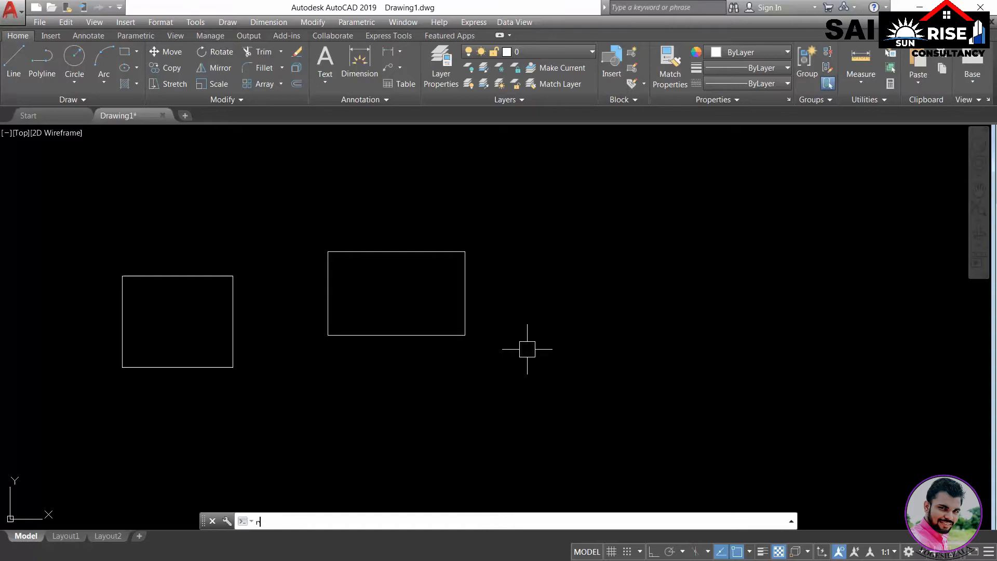
text(ec)
key(Return)
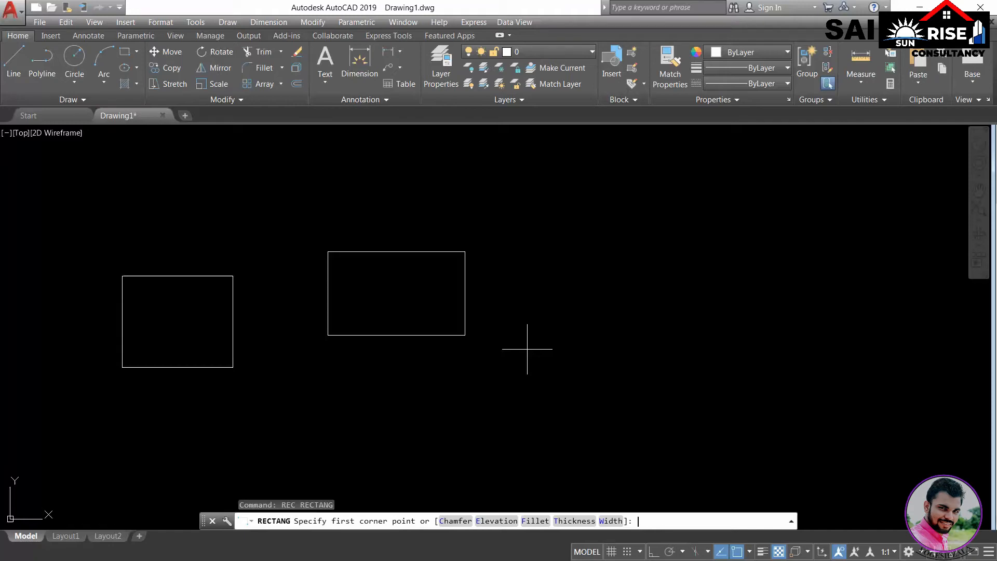
click(592, 265)
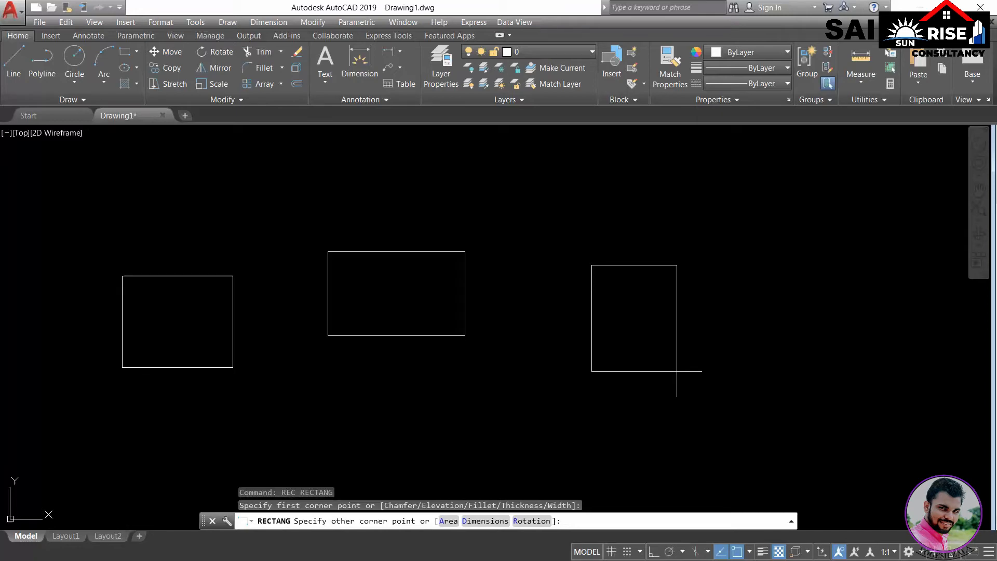
click(447, 520)
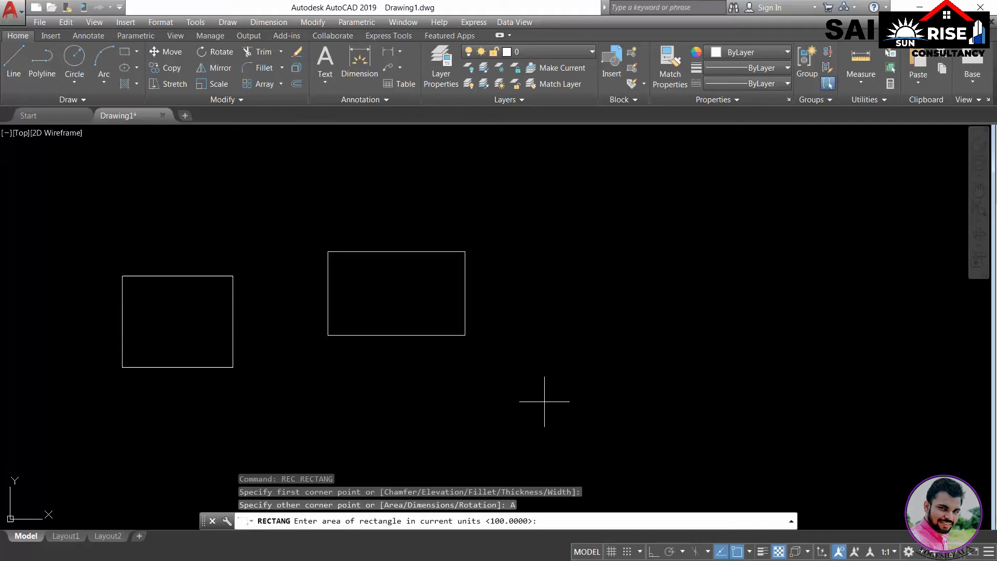
text(1000)
key(Return)
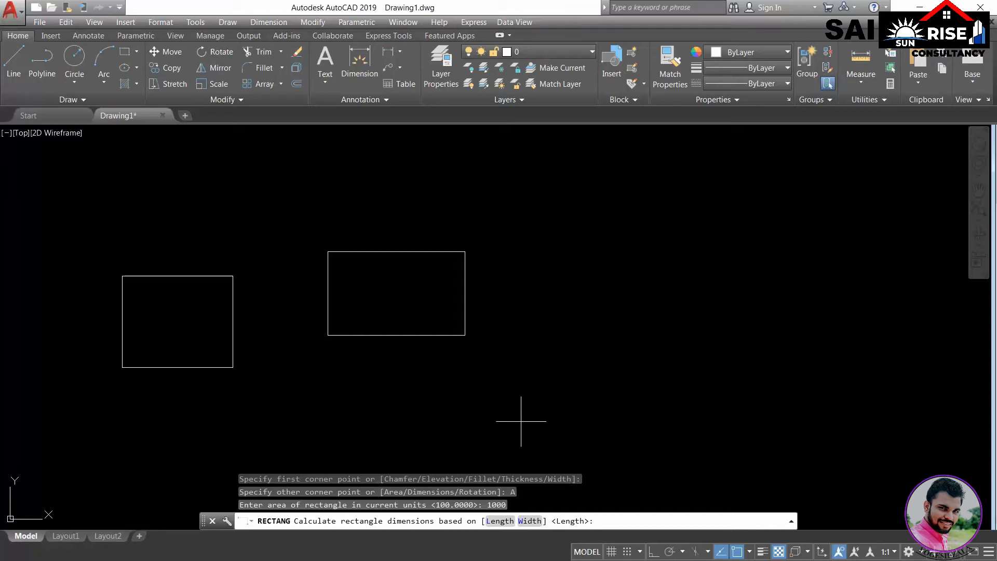
click(504, 521)
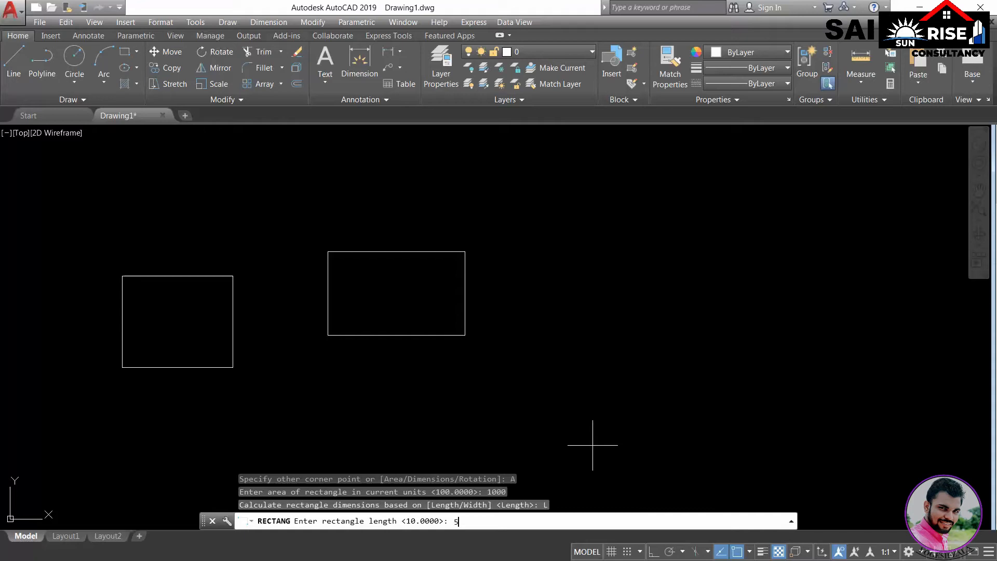
text(50)
key(Return)
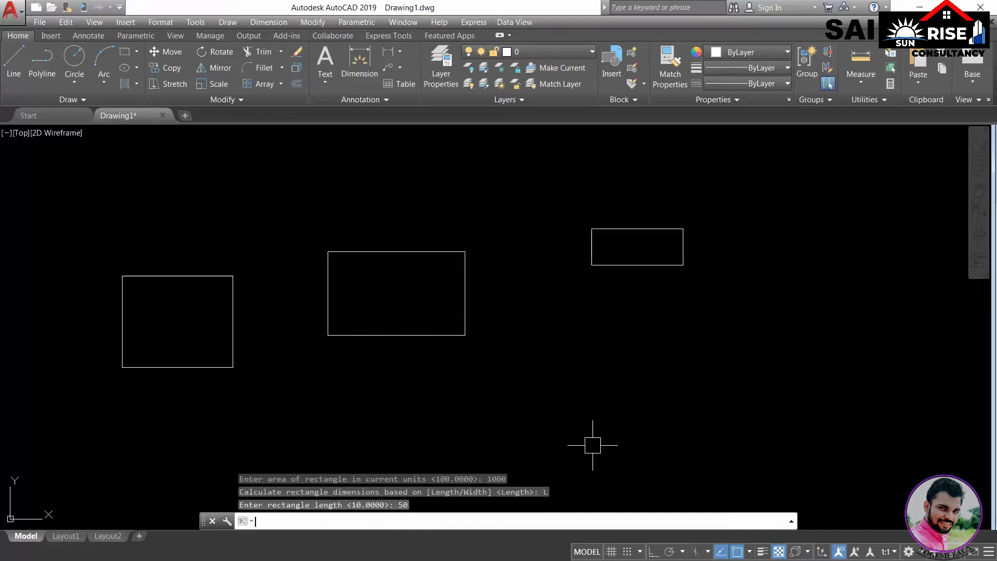
- Add a horizontal linear dimension above the top edge of the area-based rectangle
middle_drag(615, 305, 439, 318)
scroll(468, 278, up, 2)
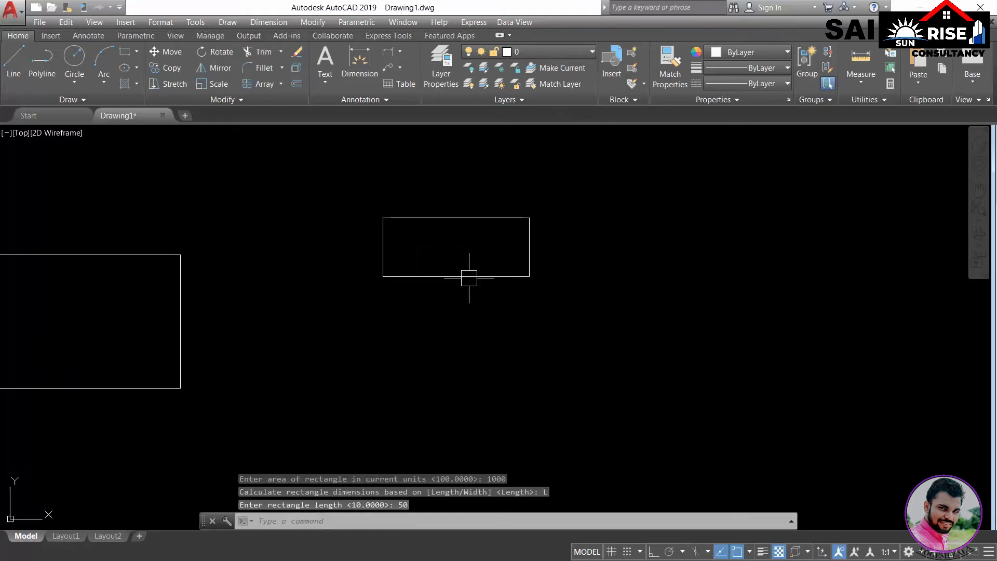
click(400, 51)
click(408, 71)
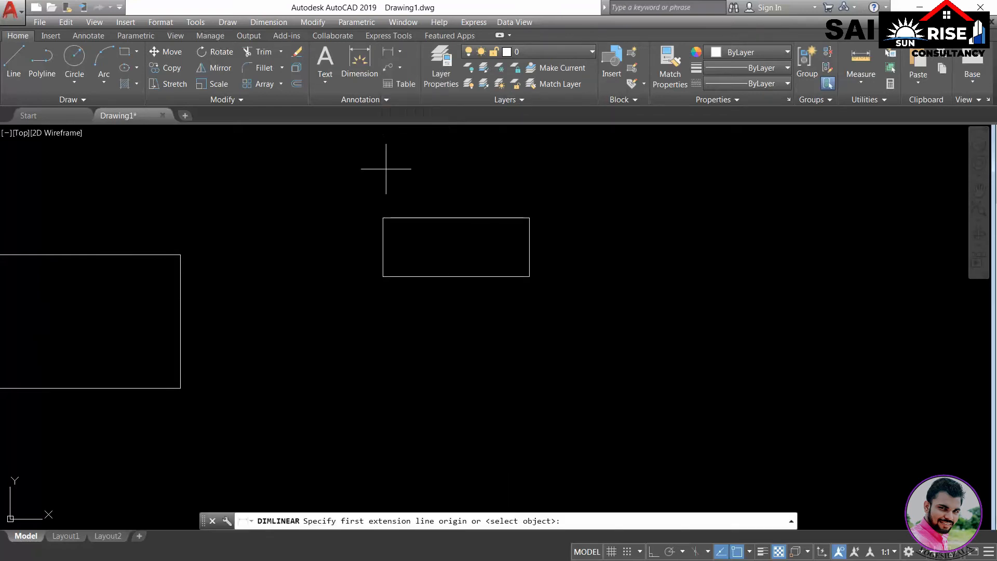
click(383, 217)
click(529, 217)
click(535, 193)
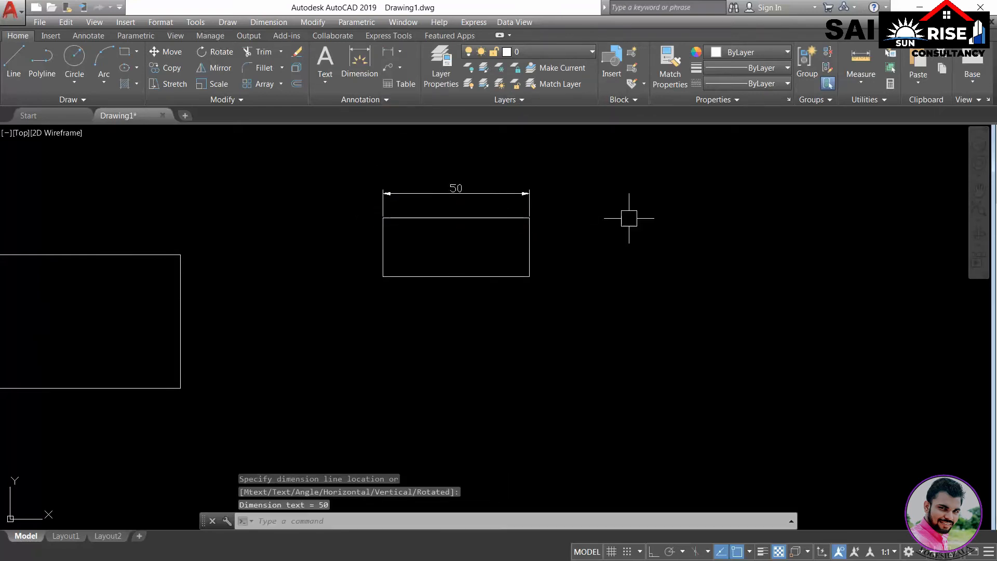
- Add a vertical linear dimension beside the right edge of the same rectangle
key(Return)
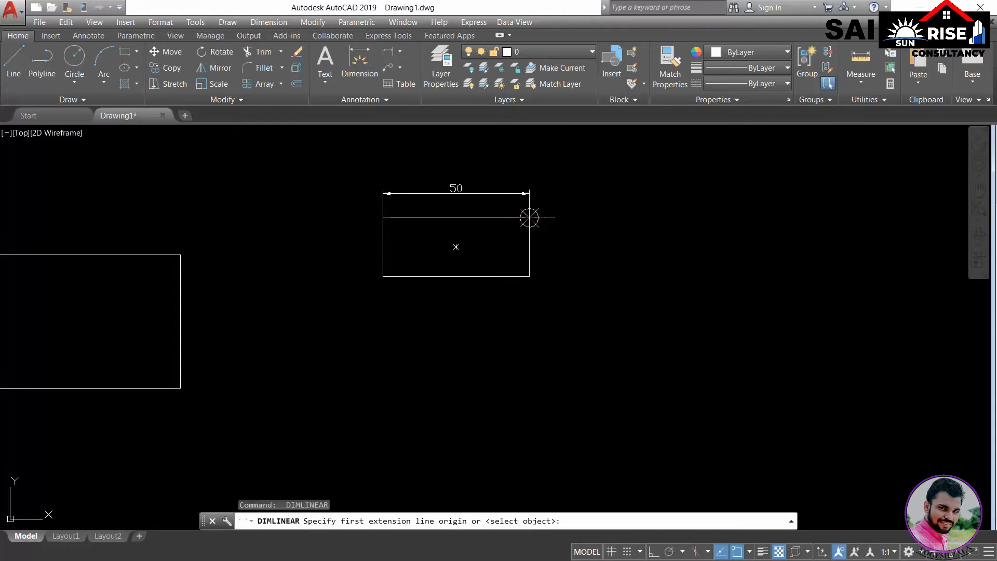
click(529, 218)
click(529, 276)
click(551, 274)
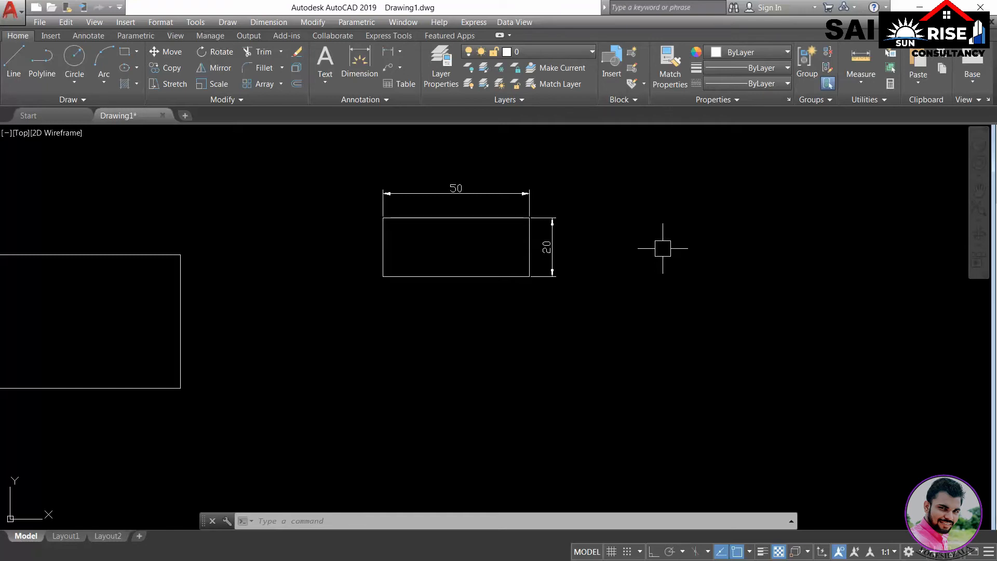
- Draw another rectangle to the right of the dimensioned one using the Area option, with area 1000 and width 50
text(rec)
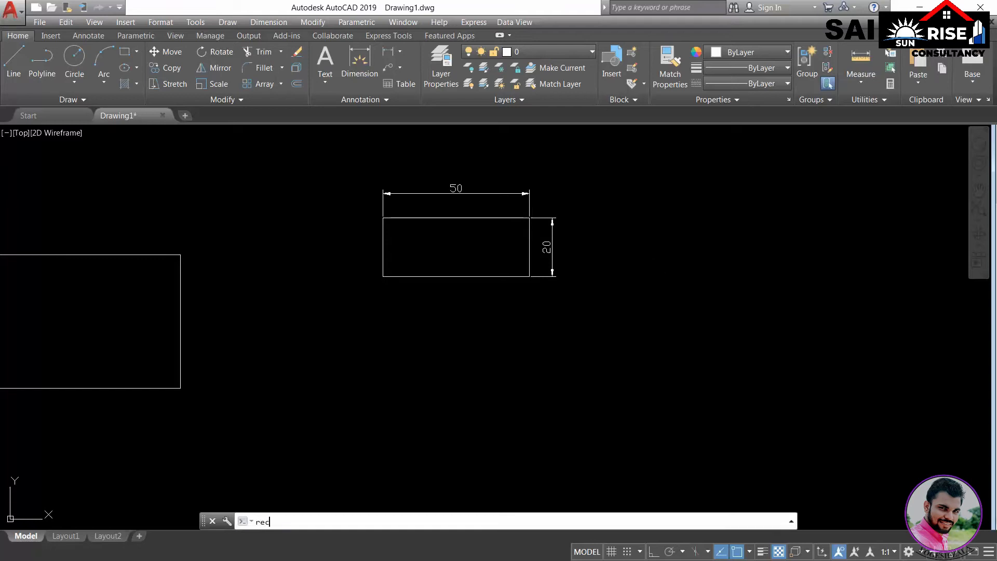
key(Return)
middle_drag(540, 481, 395, 418)
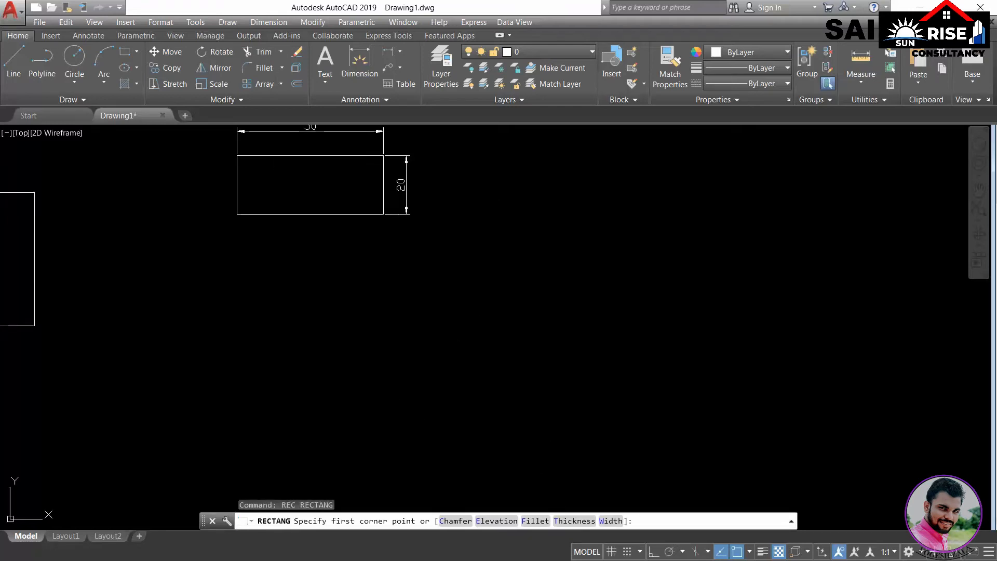
click(585, 278)
click(448, 520)
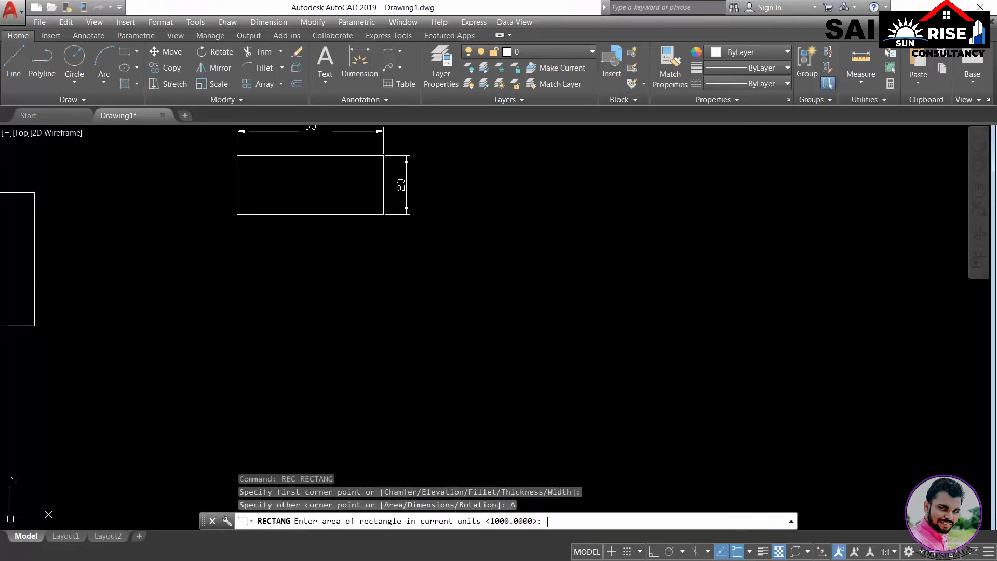
text(1000)
key(Return)
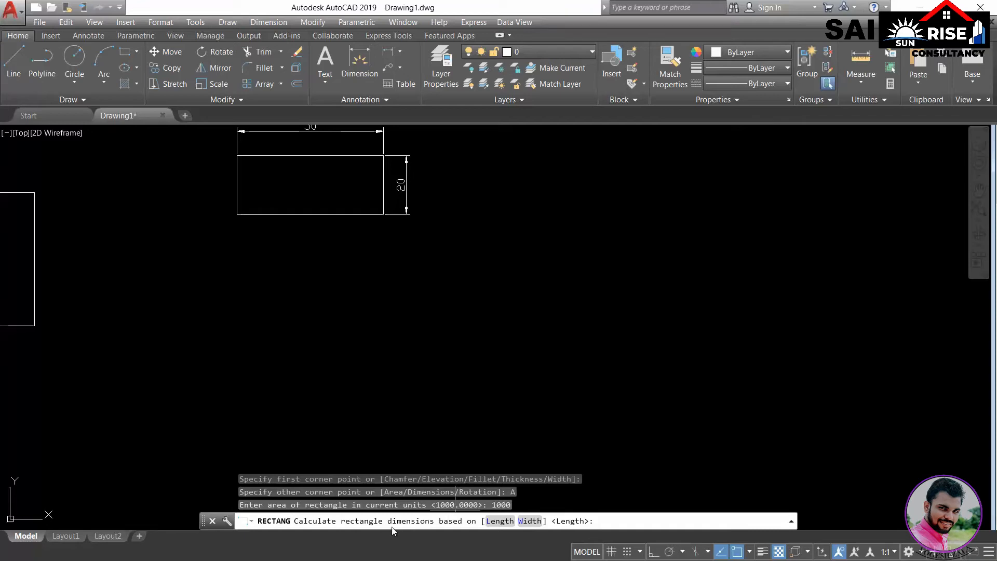
click(533, 522)
text(50)
key(Return)
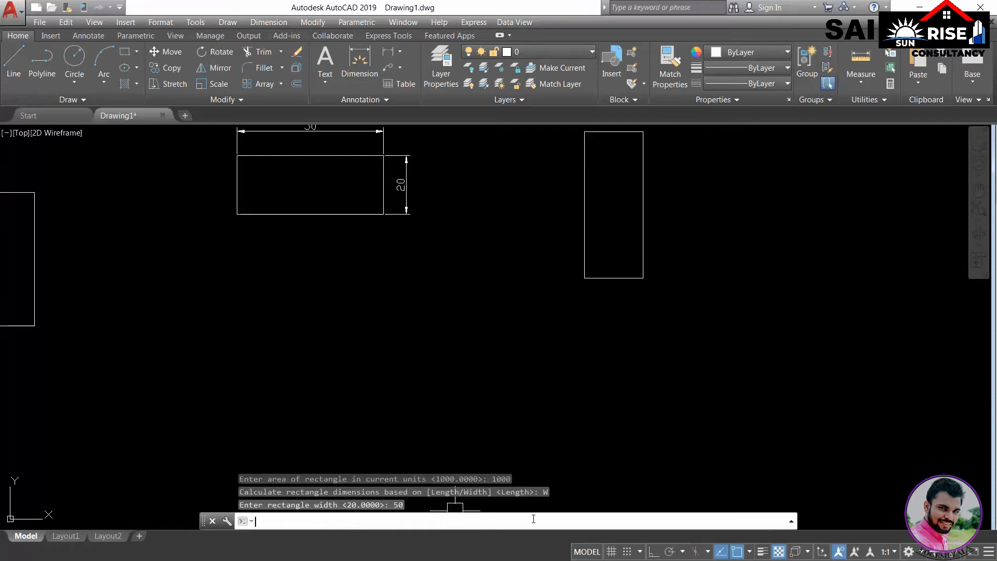
- Add a horizontal linear dimension above the top edge of the upright rectangle
mouse_move(663, 403)
middle_down()
mouse_move(625, 367)
mouse_move(579, 376)
middle_up()
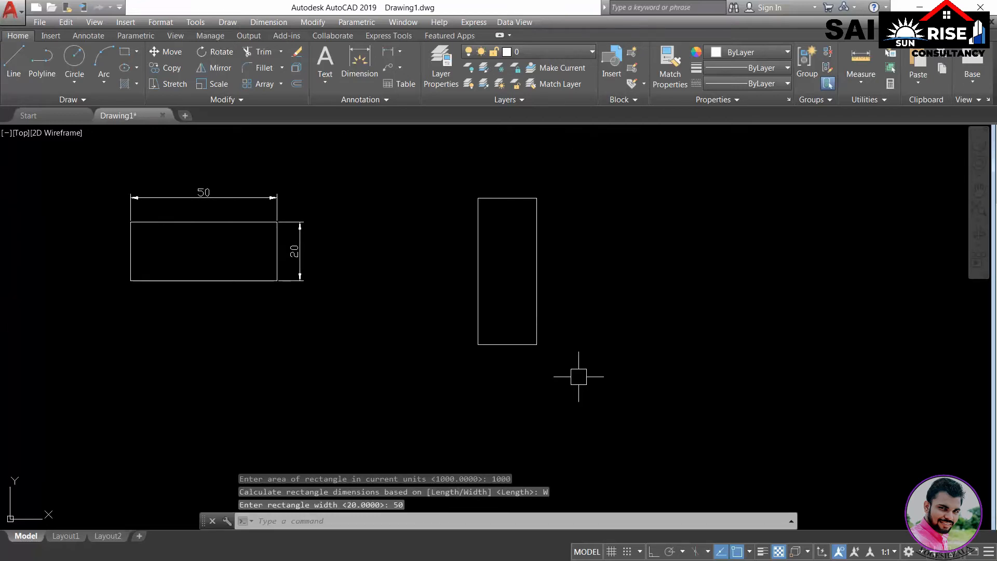
click(387, 51)
scroll(474, 216, up, 2)
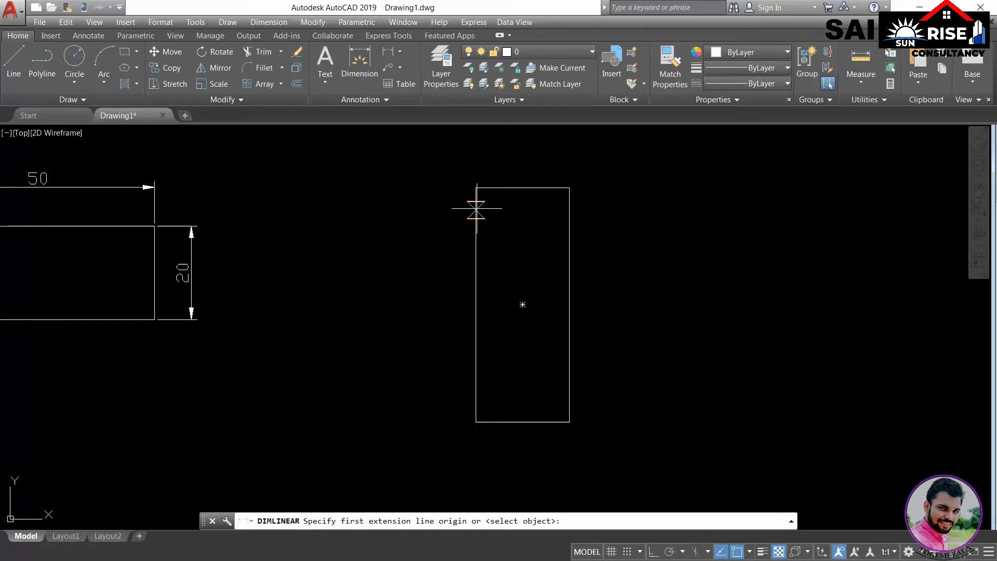
click(476, 188)
click(570, 187)
click(567, 174)
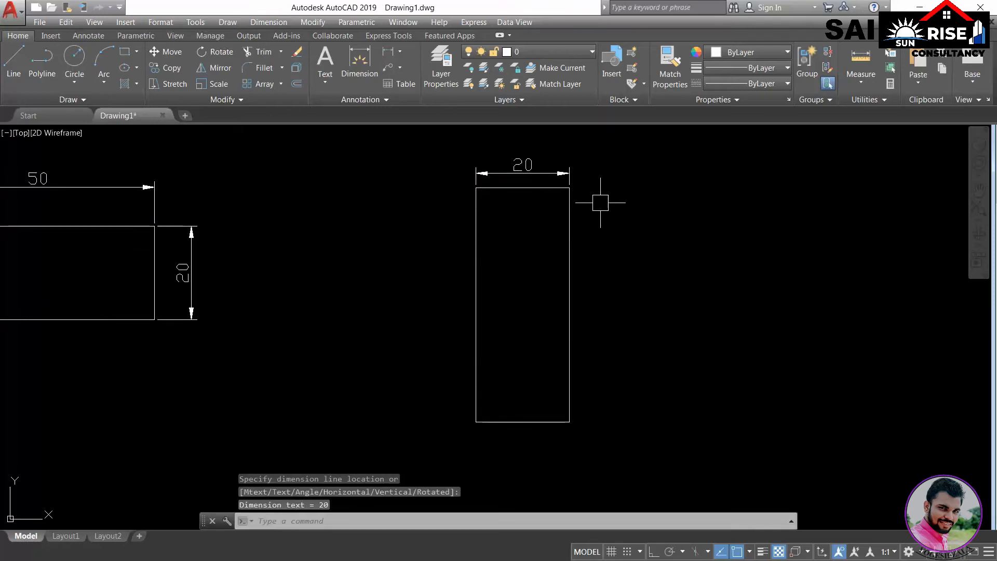
- Add a vertical linear dimension beside the right edge of the upright rectangle and end the dimension command
key(Return)
click(570, 188)
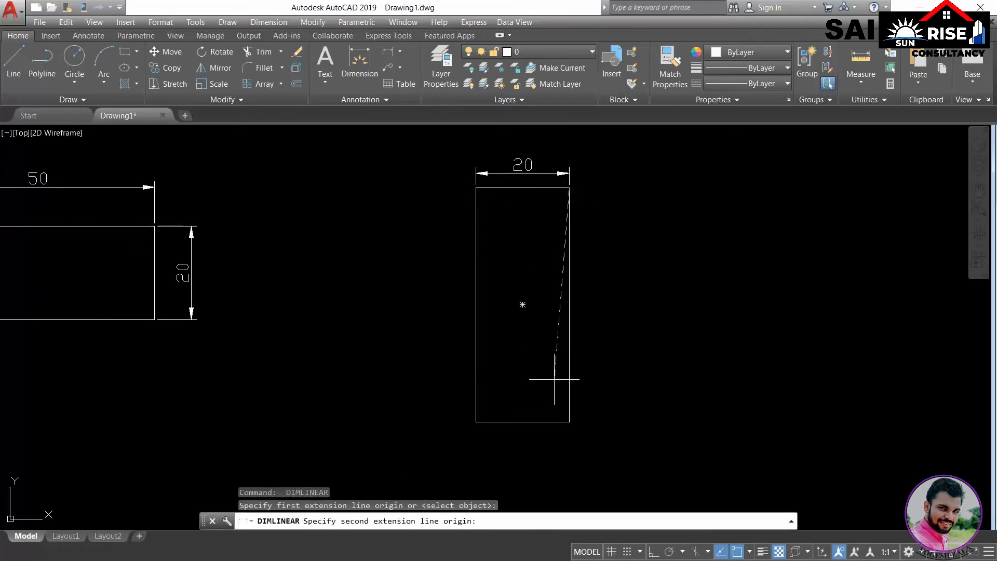
click(570, 421)
click(601, 418)
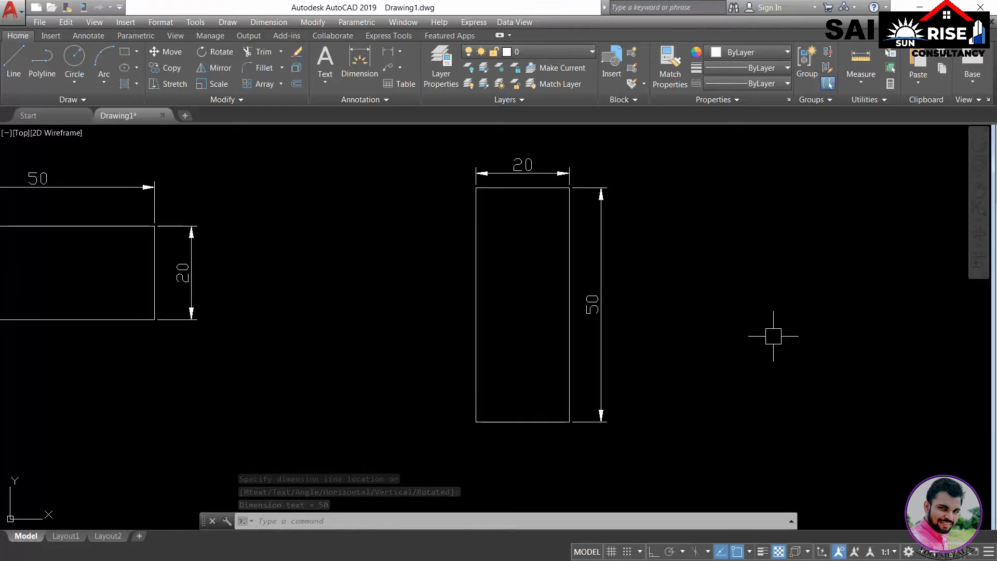
key(Return)
key(Escape)
- Draw a rectangle to the right of the upright one using the Dimensions option, with length 150 and width 100
text(rec)
key(Return)
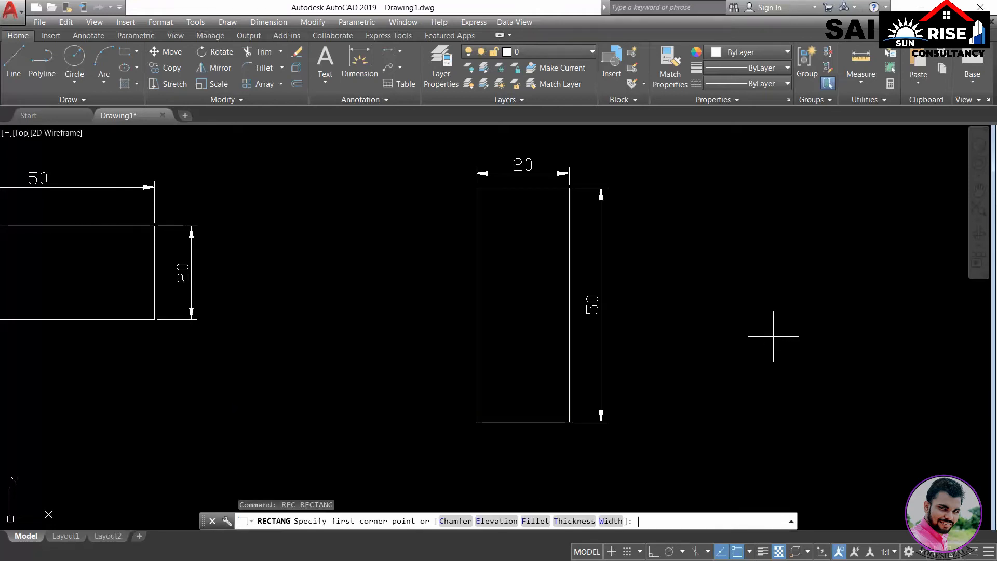
middle_drag(668, 338, 263, 291)
scroll(263, 292, down, 2)
click(342, 245)
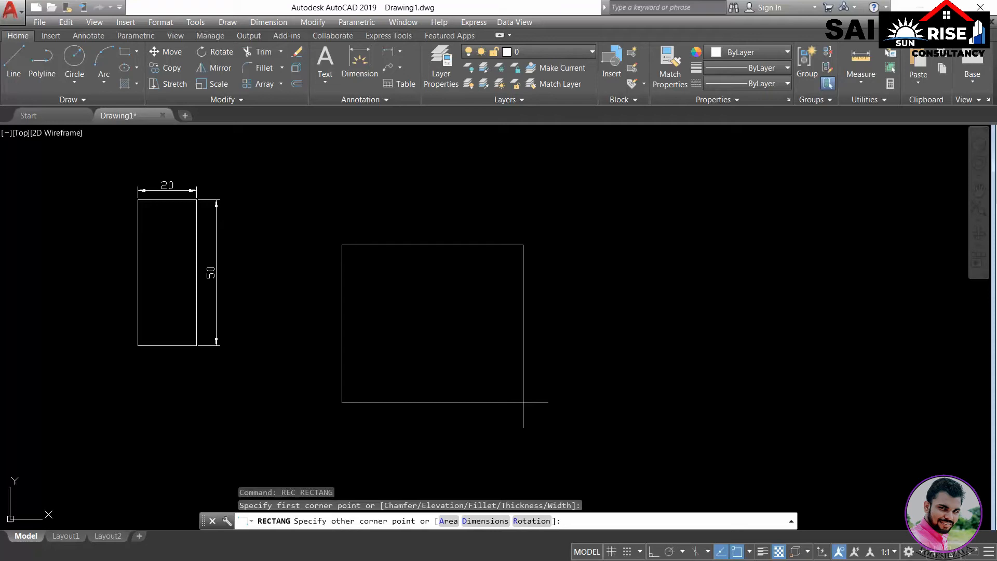
text(D)
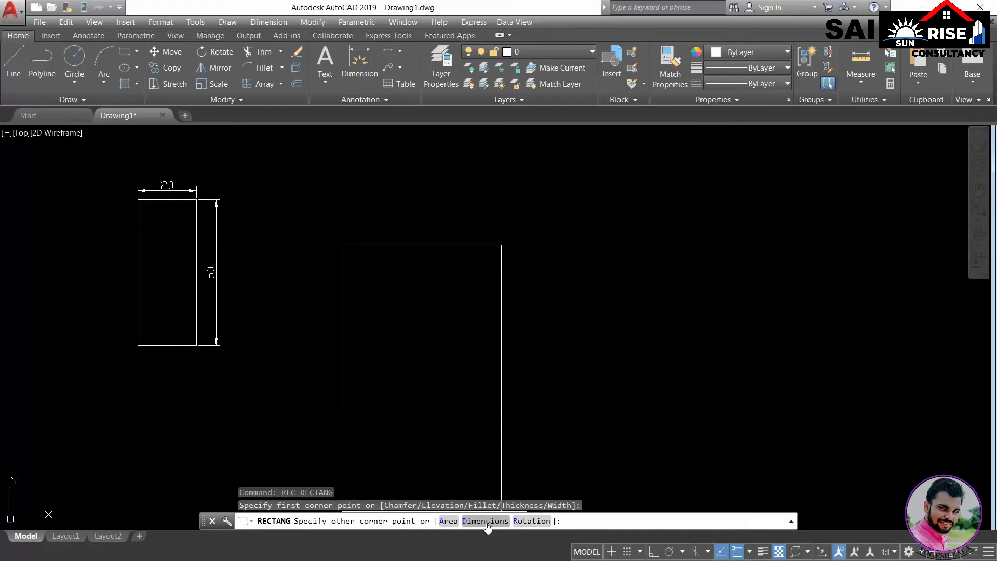
key(Return)
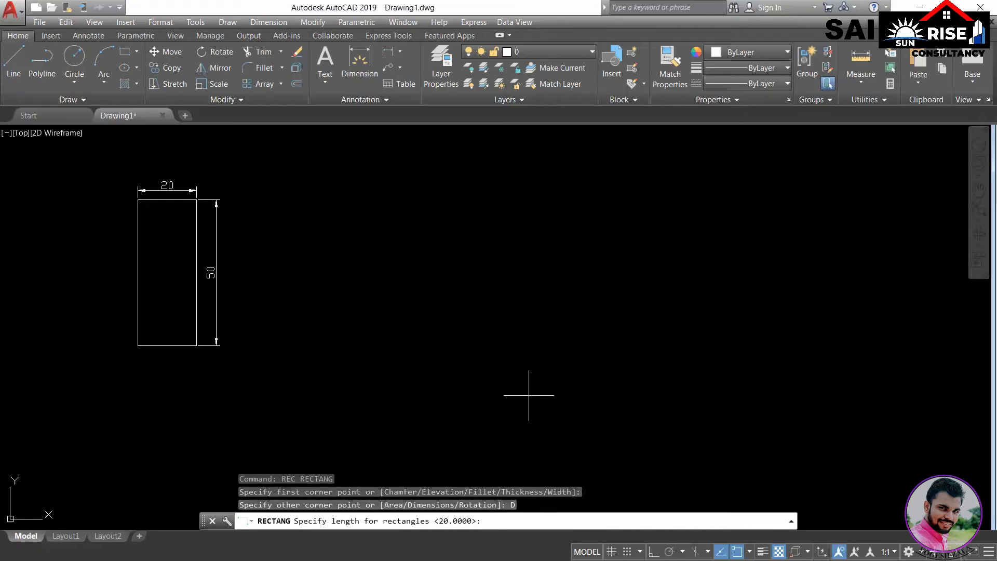
text(150)
key(Return)
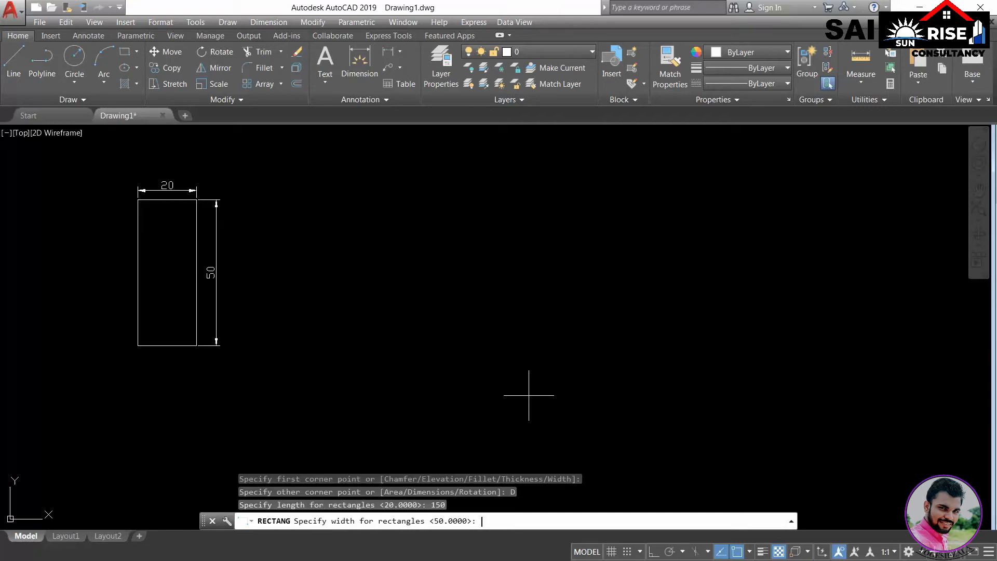
text(100)
key(Return)
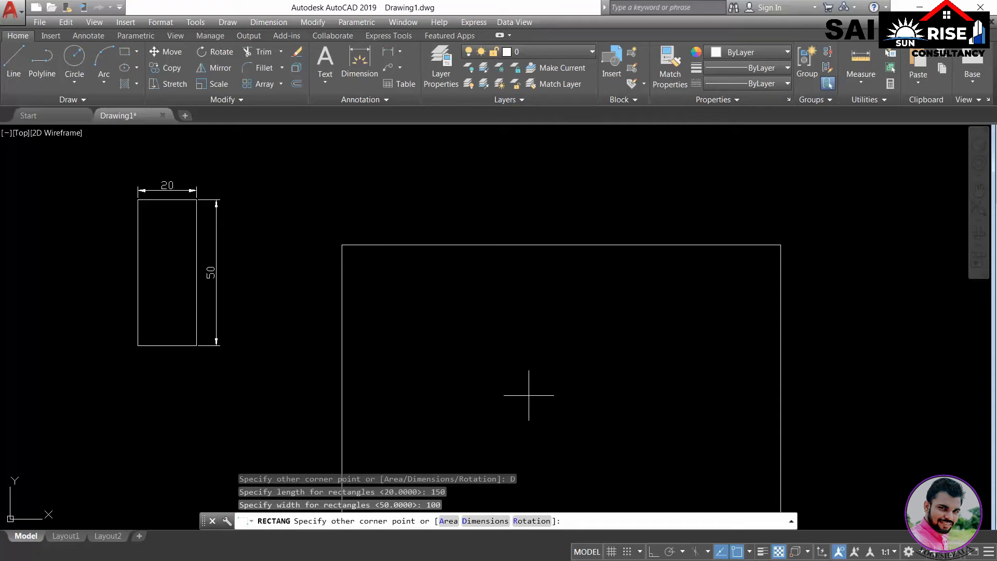
scroll(528, 395, down, 4)
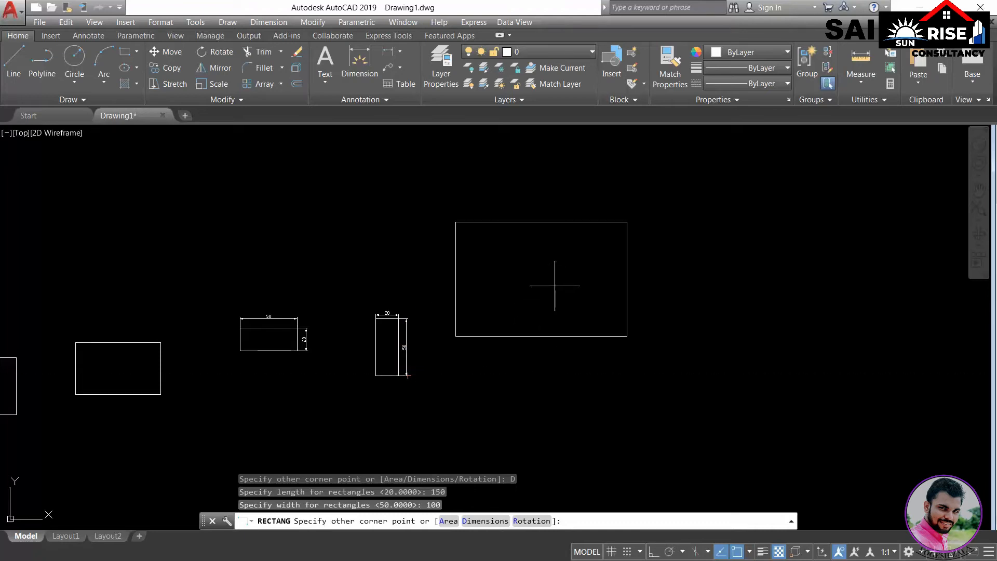
click(554, 286)
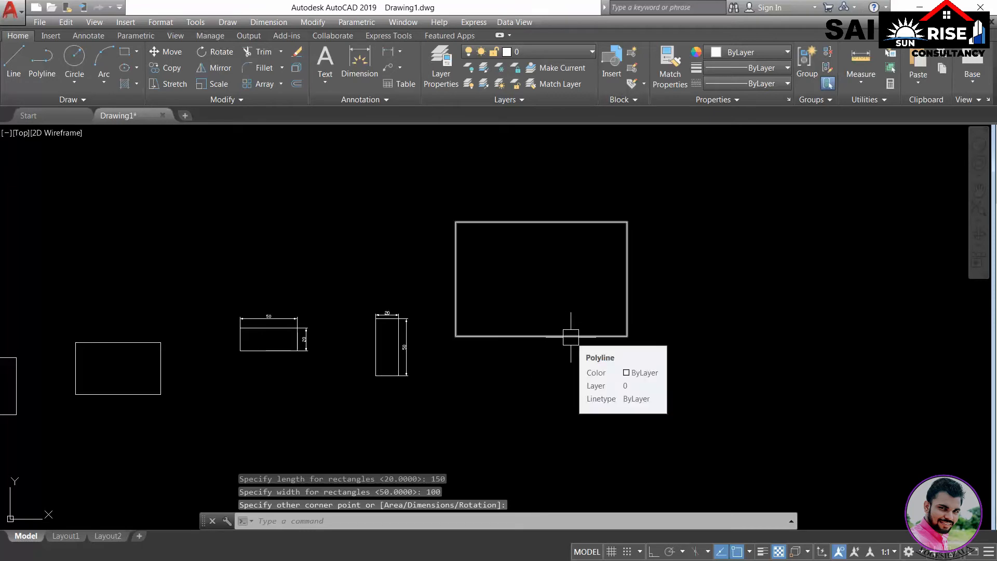
- Add a horizontal linear dimension above the top edge of the new large rectangle
click(388, 51)
click(455, 221)
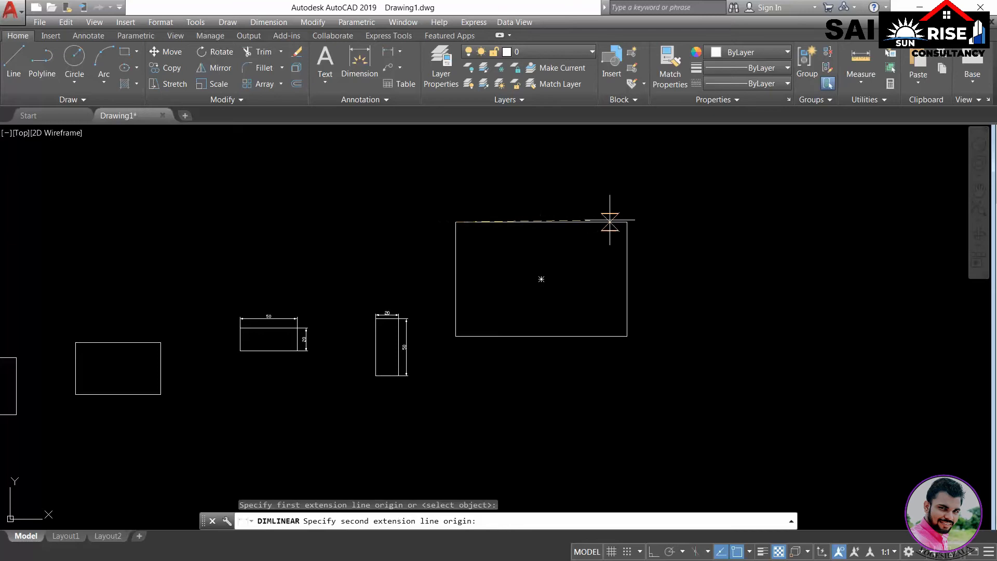
click(627, 221)
click(578, 207)
scroll(602, 210, up, 4)
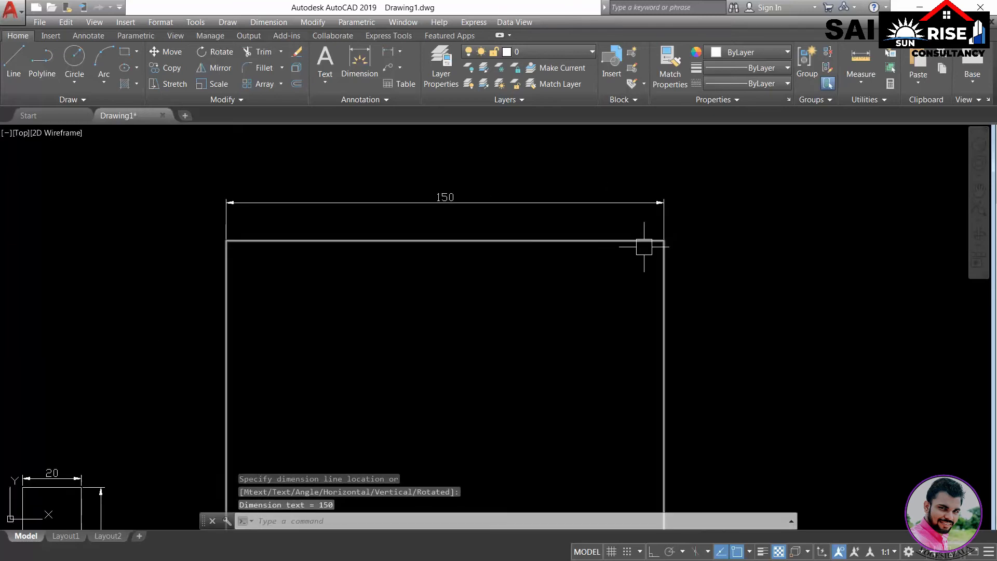
- Add a vertical linear dimension beside the right edge of the large rectangle
scroll(644, 246, down, 2)
key(Return)
click(668, 250)
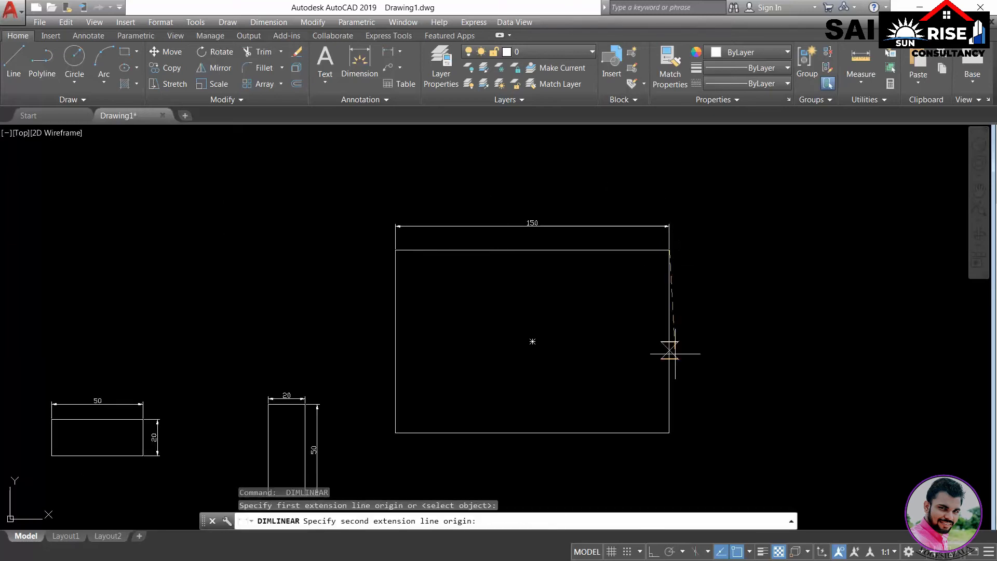
click(669, 432)
click(685, 429)
scroll(698, 345, up, 4)
scroll(719, 346, down, 2)
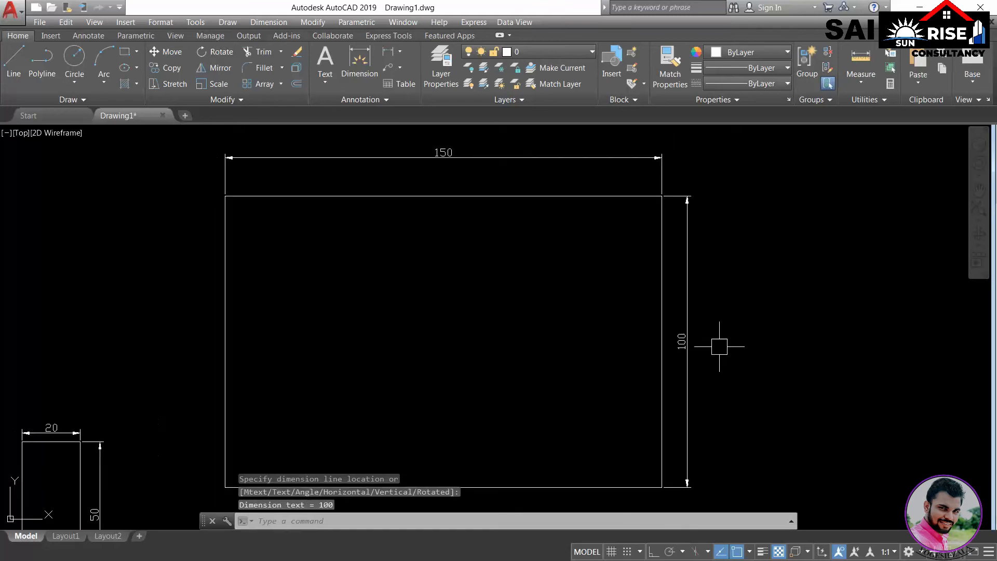
- Draw a freely sized rectangle to the right of the large one using the Rotation option with an angle of 45 degrees
scroll(742, 344, down, 2)
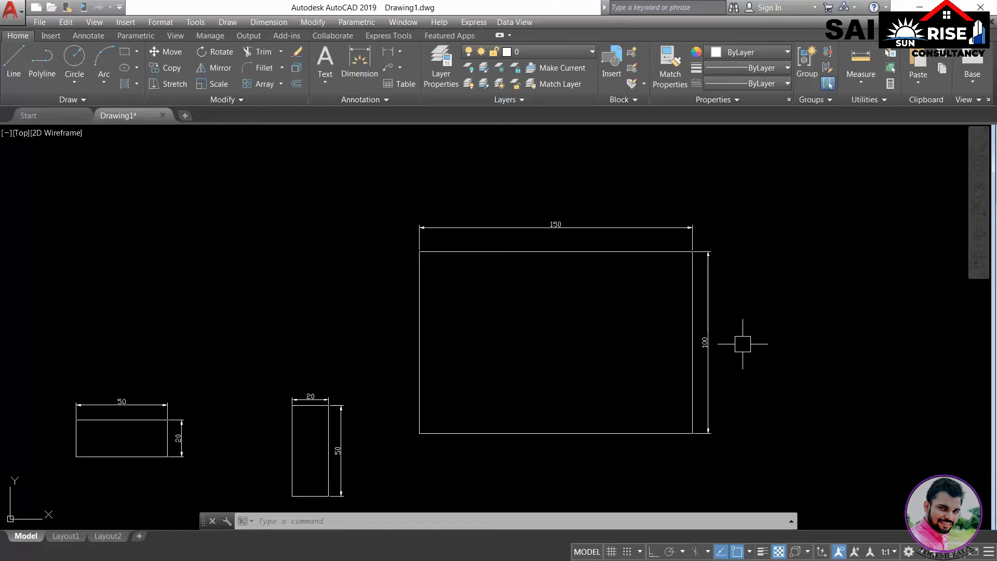
text(rec)
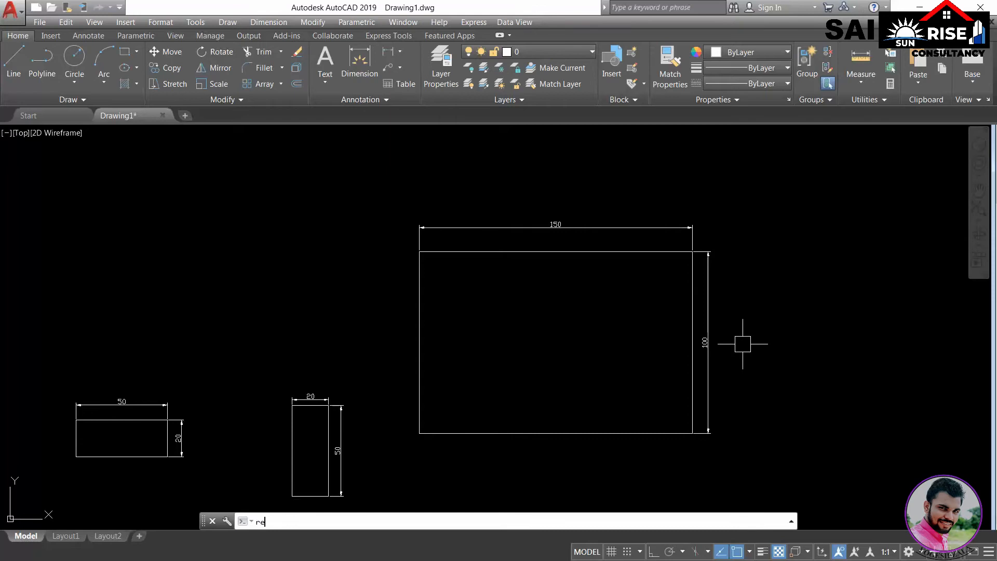
key(Return)
middle_drag(741, 338, 602, 379)
click(777, 357)
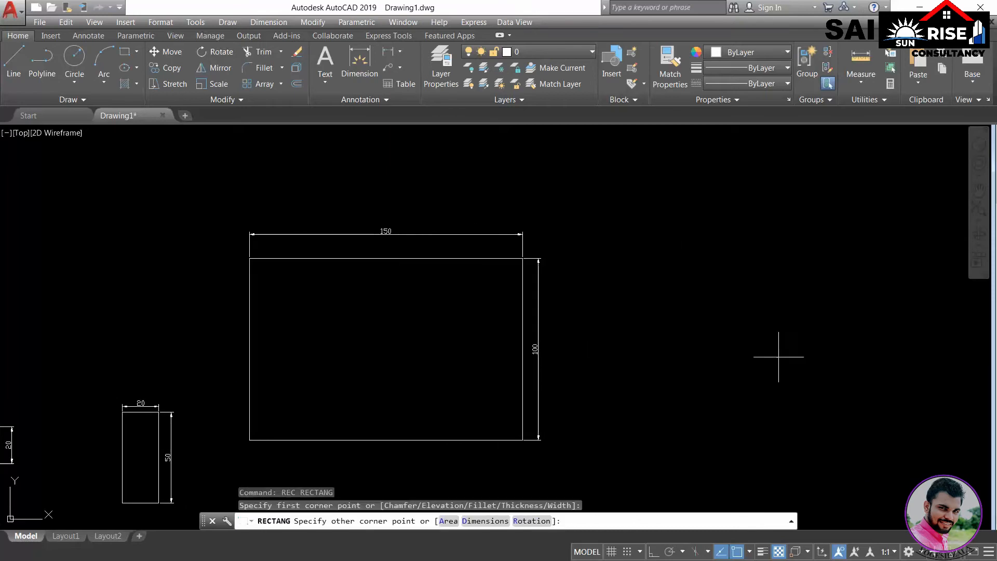
click(532, 524)
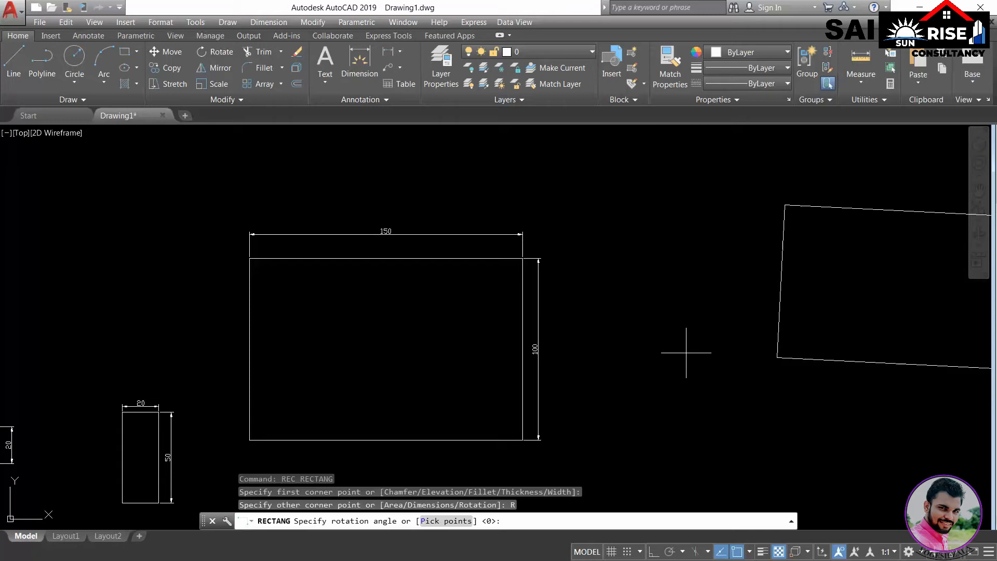
text(45)
key(Return)
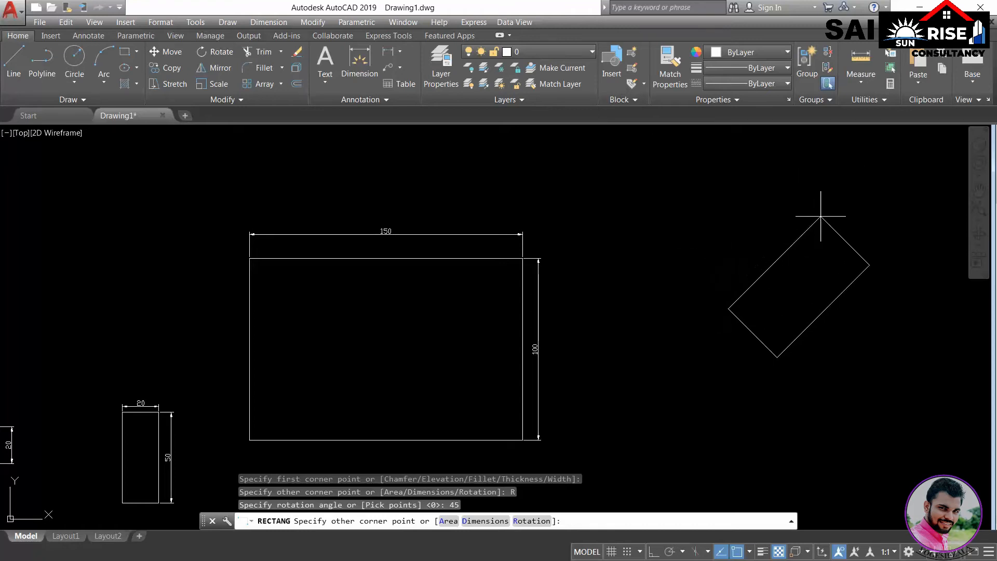
click(778, 224)
- Draw a horizontal reference line running right from the lowest corner of the rotated rectangle
middle_drag(824, 278, 578, 341)
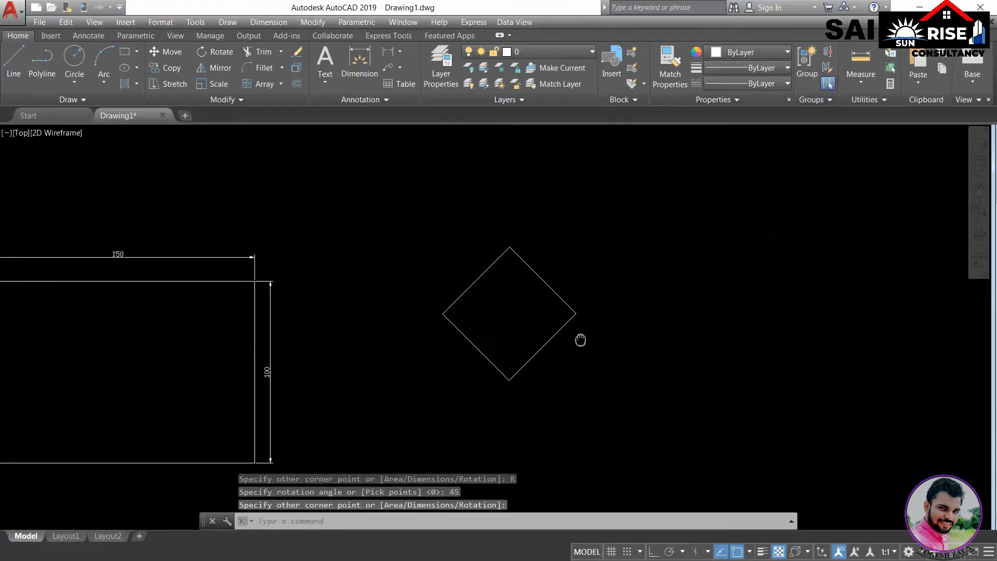
text(l)
key(Return)
click(509, 380)
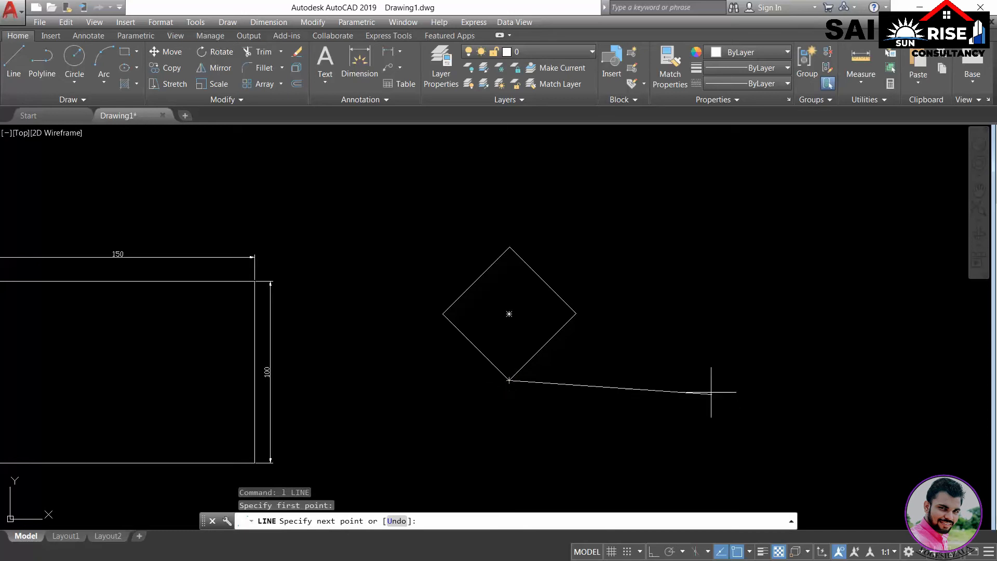
click(698, 380)
key(Return)
- Add an angular dimension between the rotated rectangle's lower-right edge and the horizontal reference line
click(400, 51)
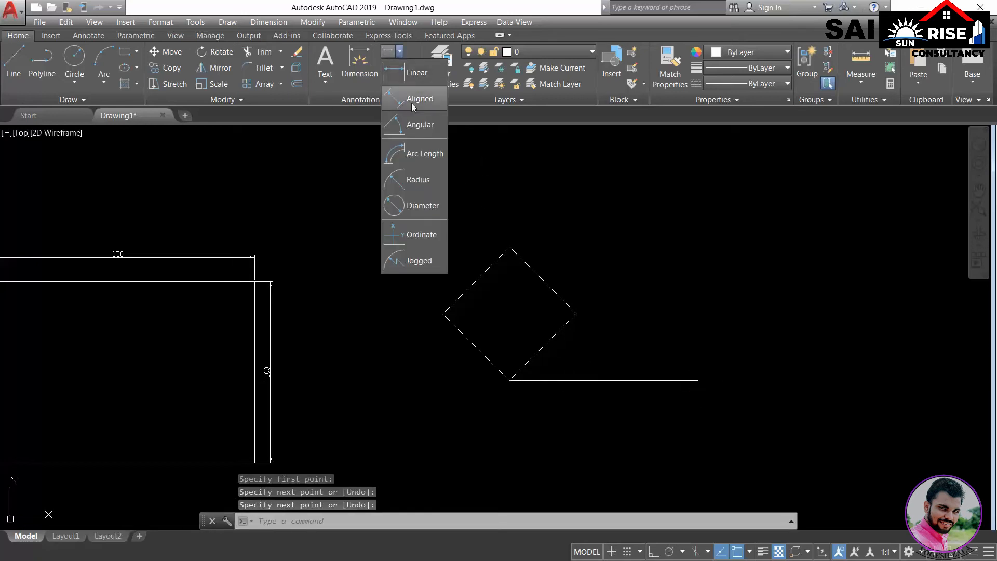
click(419, 129)
click(541, 360)
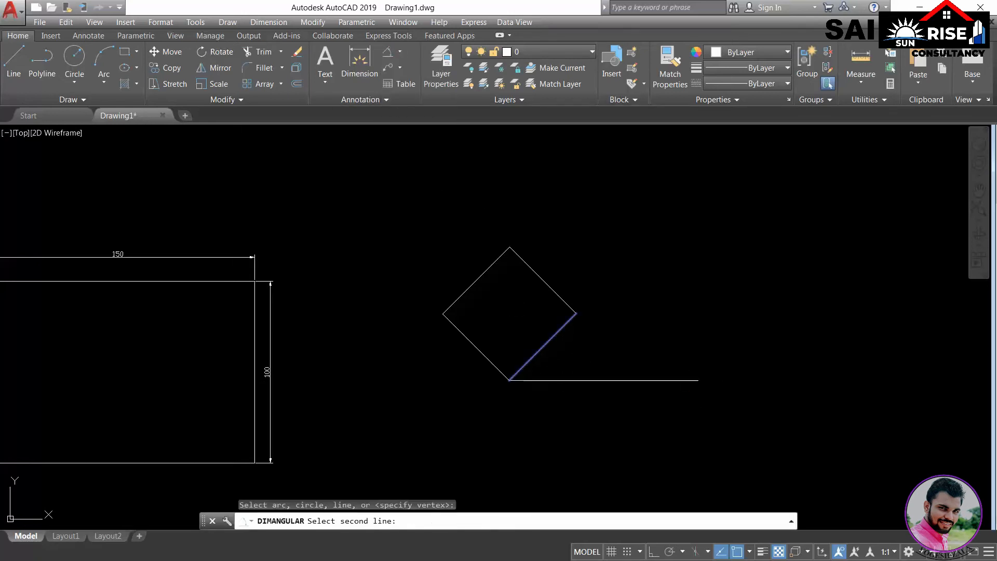
click(545, 380)
scroll(543, 380, up, 5)
click(571, 346)
scroll(689, 288, down, 4)
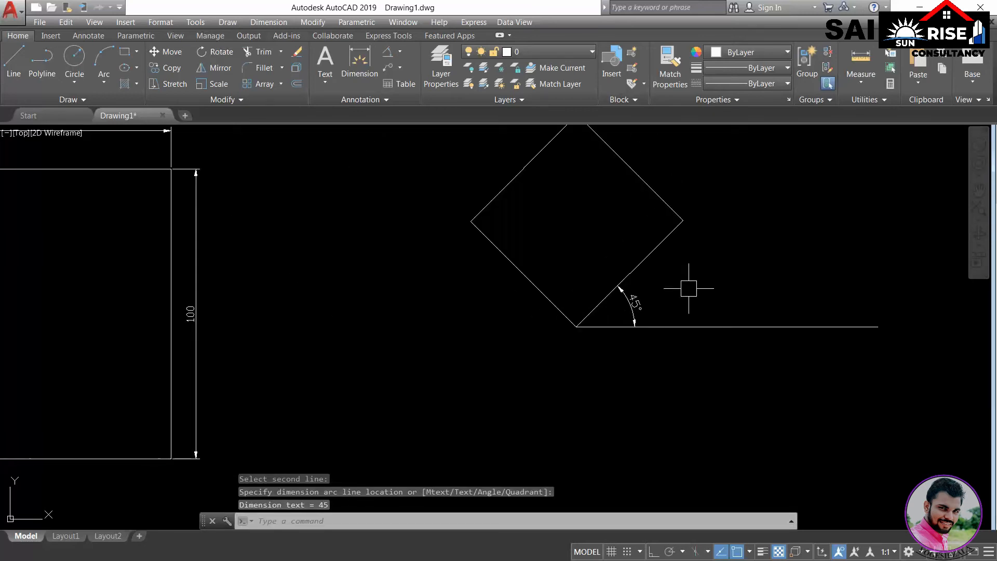
- Draw a freely sized rectangle to the right of the rotated one, with the Rotation option reset to 0
text(rec)
key(Return)
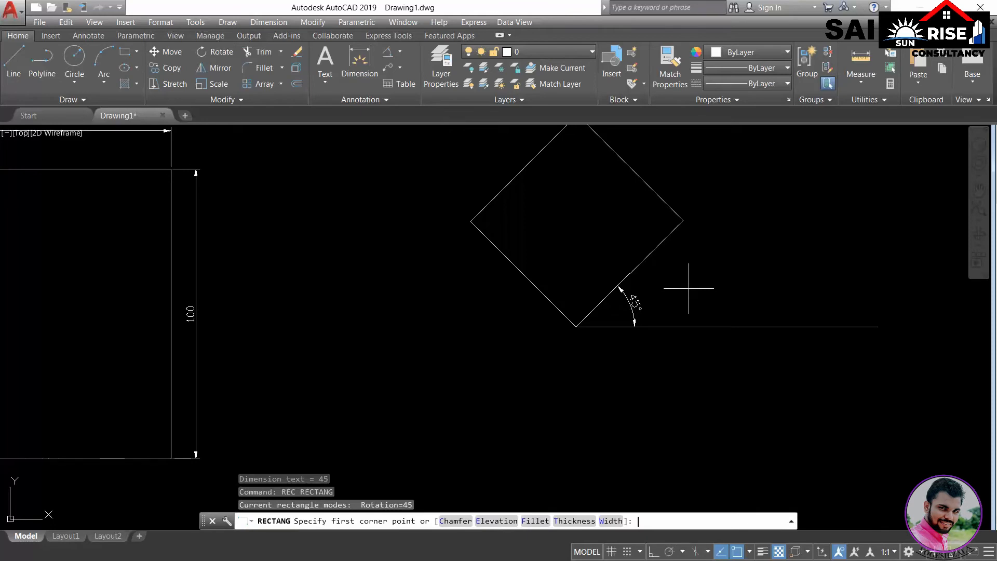
scroll(670, 296, down, 2)
middle_drag(643, 309, 319, 345)
click(550, 299)
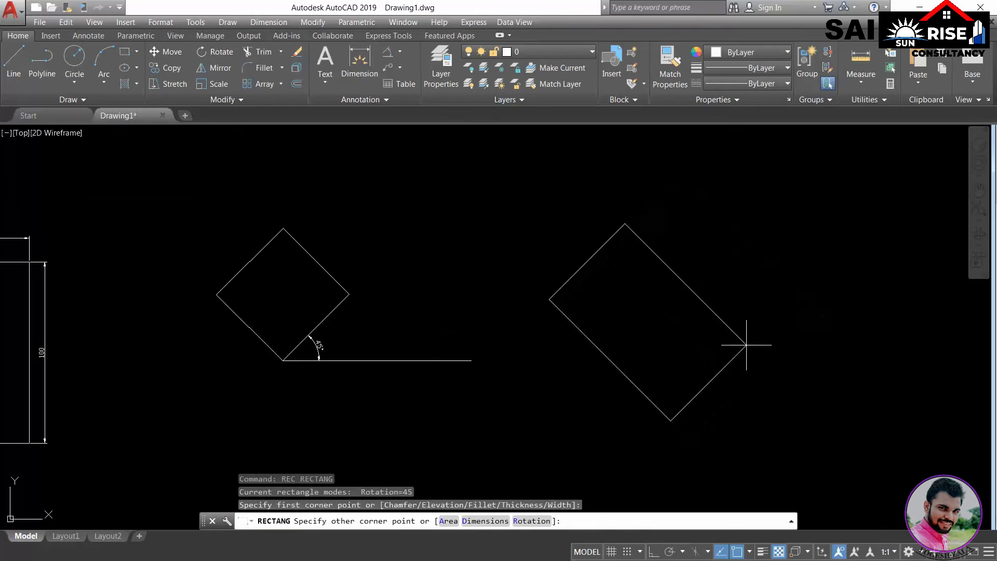
click(534, 521)
key(Return)
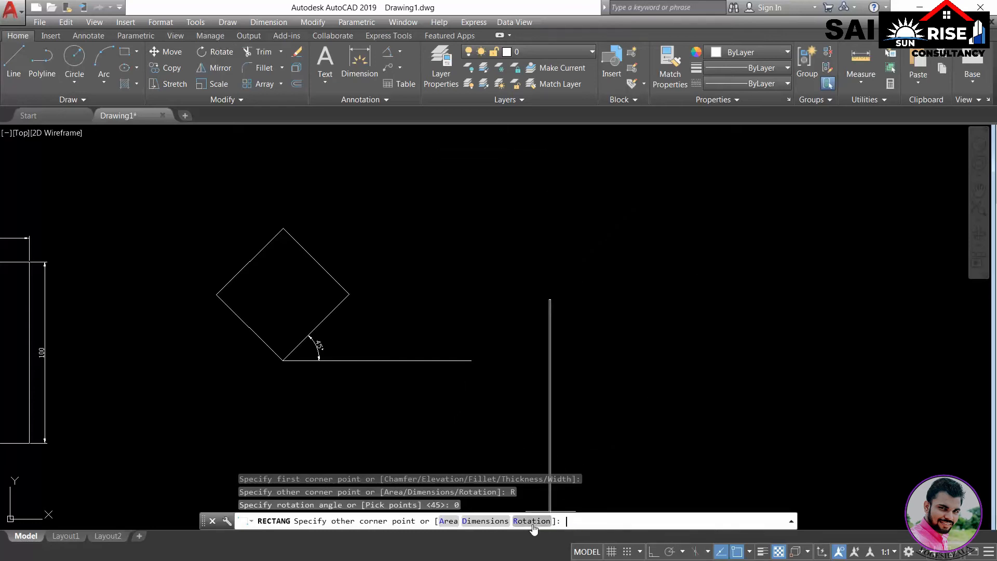
click(679, 181)
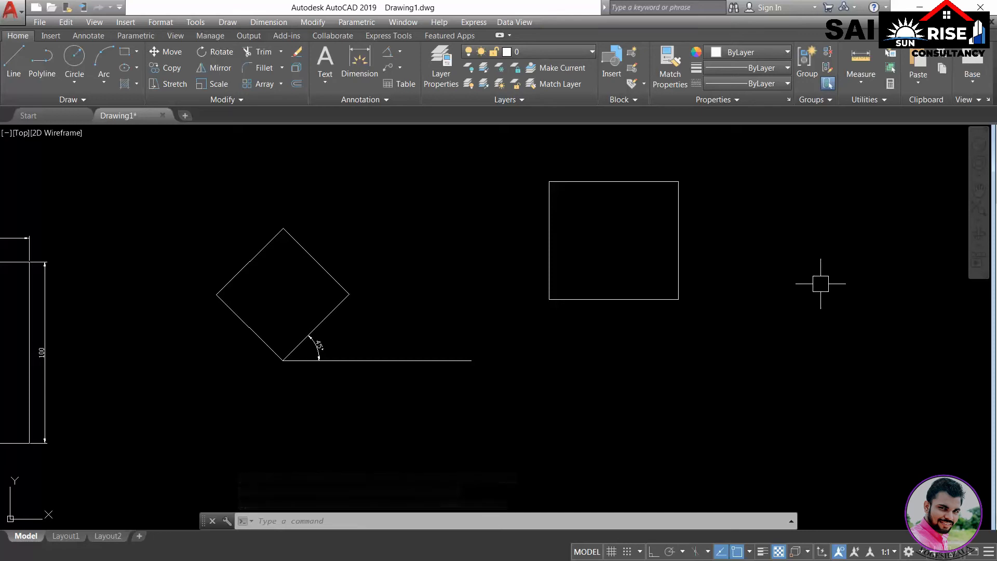
text(rec)
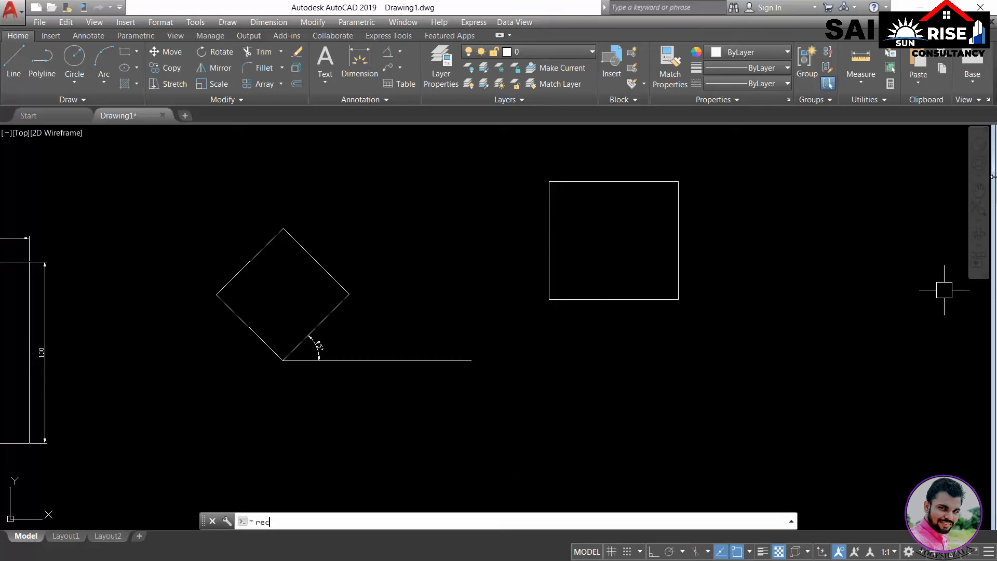
key(Return)
middle_drag(837, 223, 646, 225)
click(636, 228)
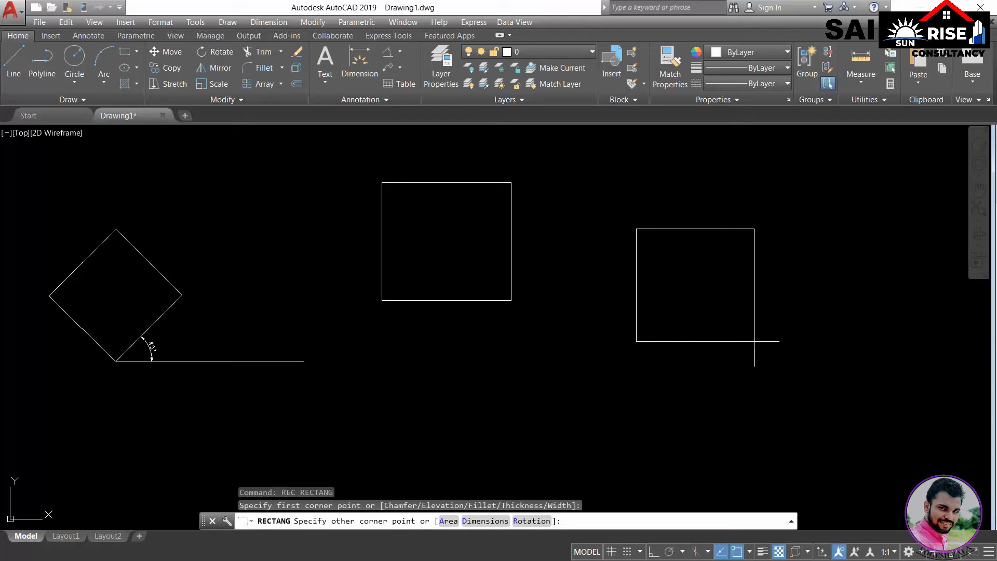
key(F8)
text(@100,50)
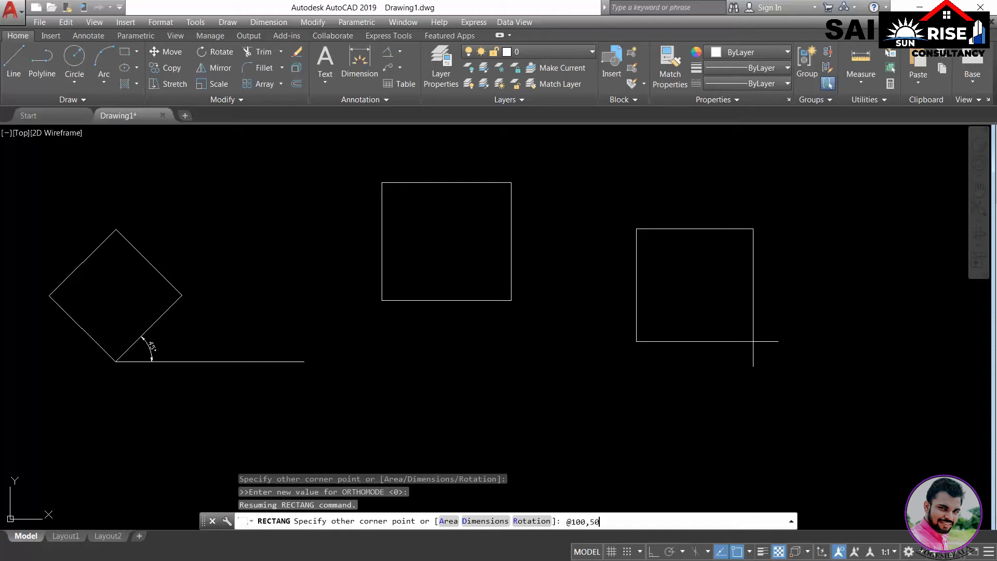
key(Return)
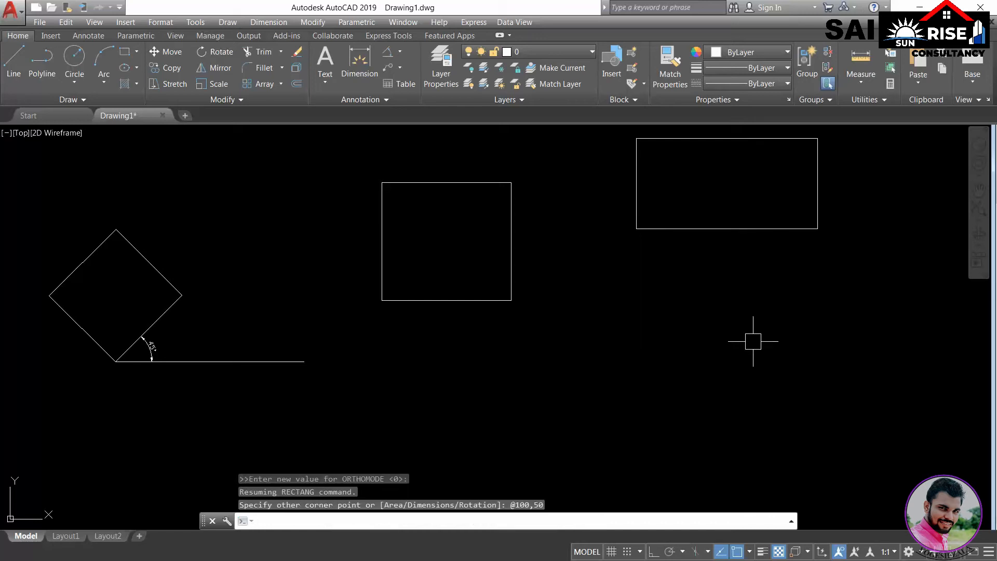
- Add a horizontal linear dimension above the top edge of the rectangle drawn by relative coordinates
middle_drag(852, 285, 777, 305)
click(400, 52)
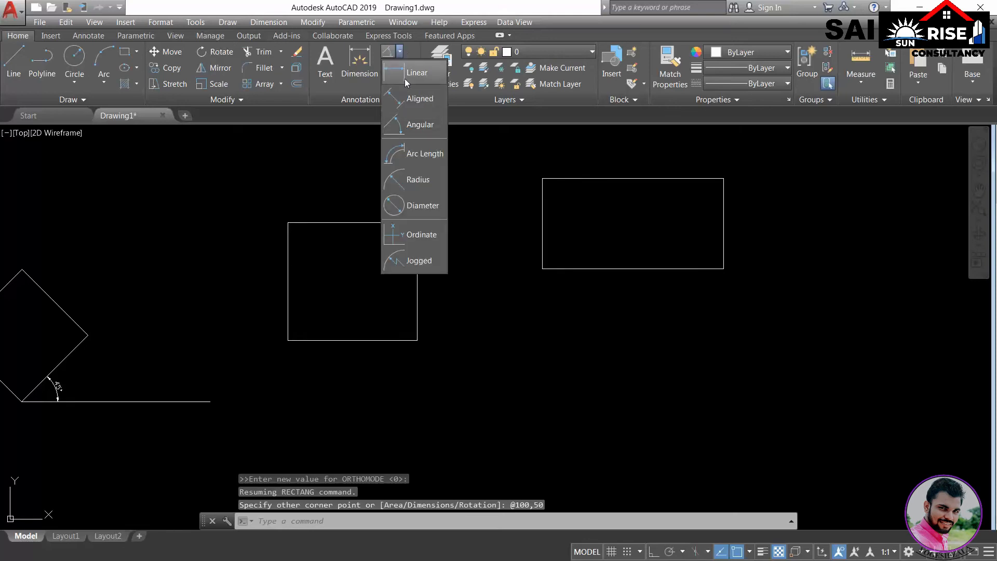
click(404, 79)
click(542, 178)
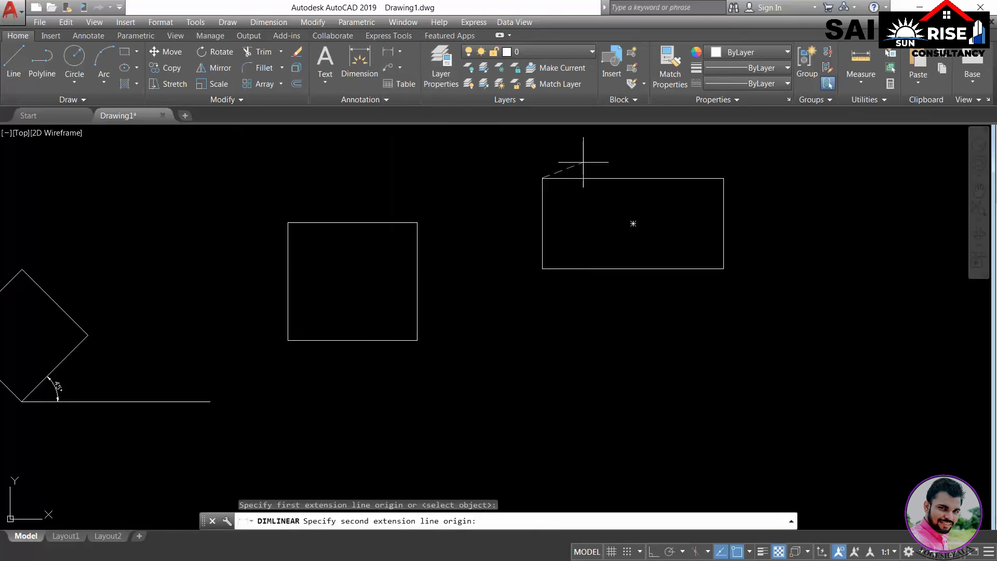
click(723, 178)
click(714, 166)
- Add a vertical linear dimension beside the right edge of the rectangle drawn by relative coordinates
key(Return)
click(723, 178)
click(723, 269)
click(744, 265)
scroll(744, 266, up, 2)
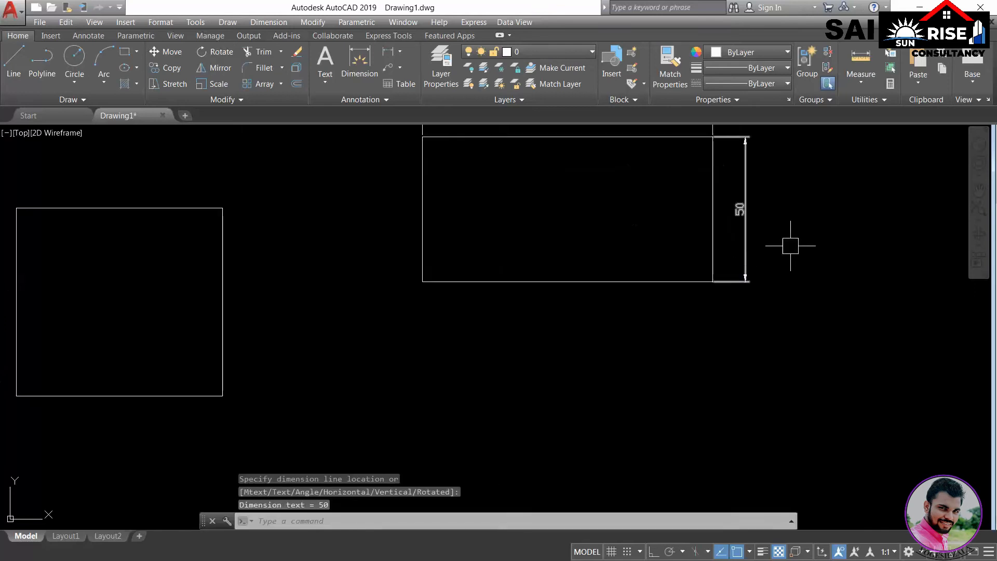
scroll(811, 252, down, 2)
middle_drag(810, 256, 724, 264)
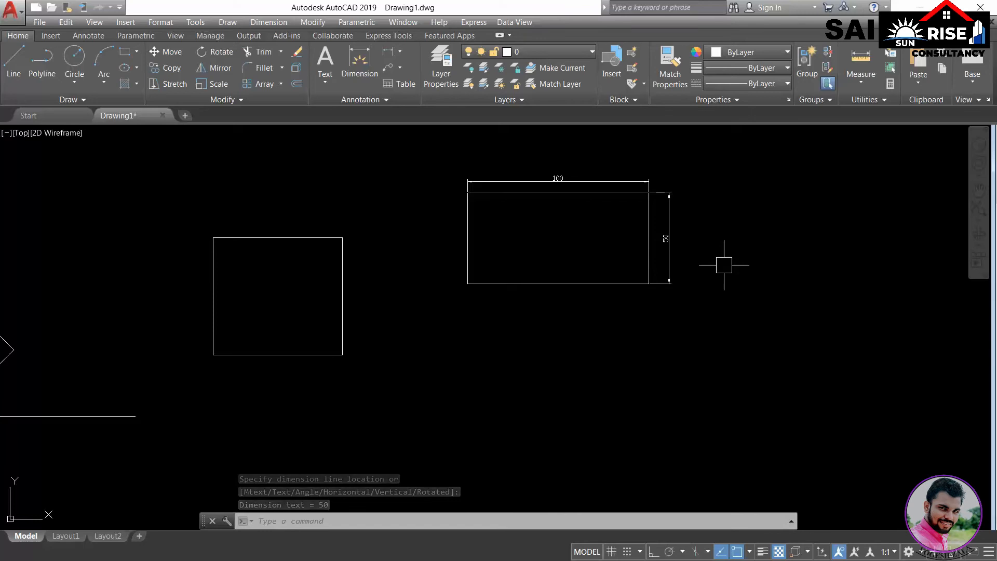
middle_drag(732, 317, 598, 316)
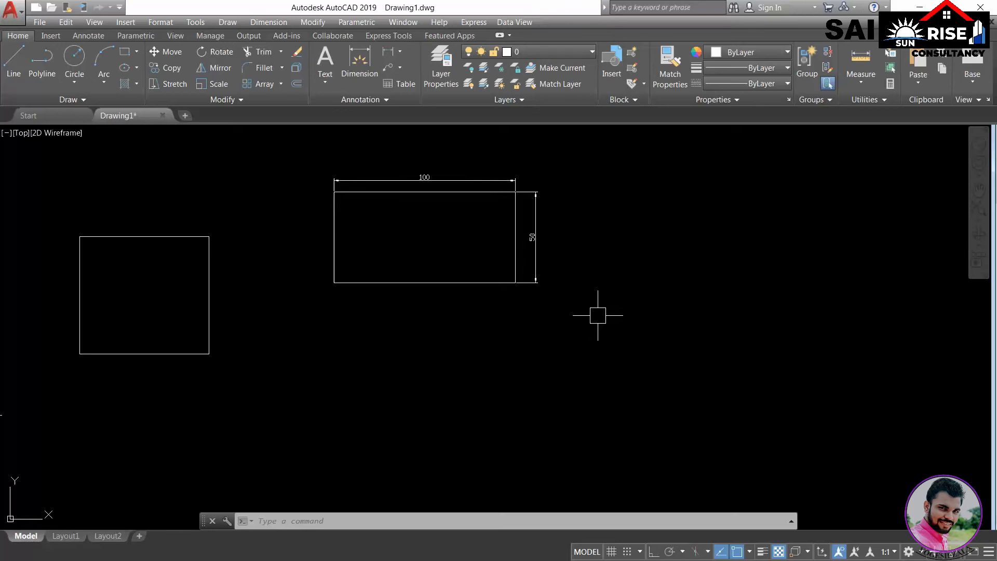
text(rec)
key(Return)
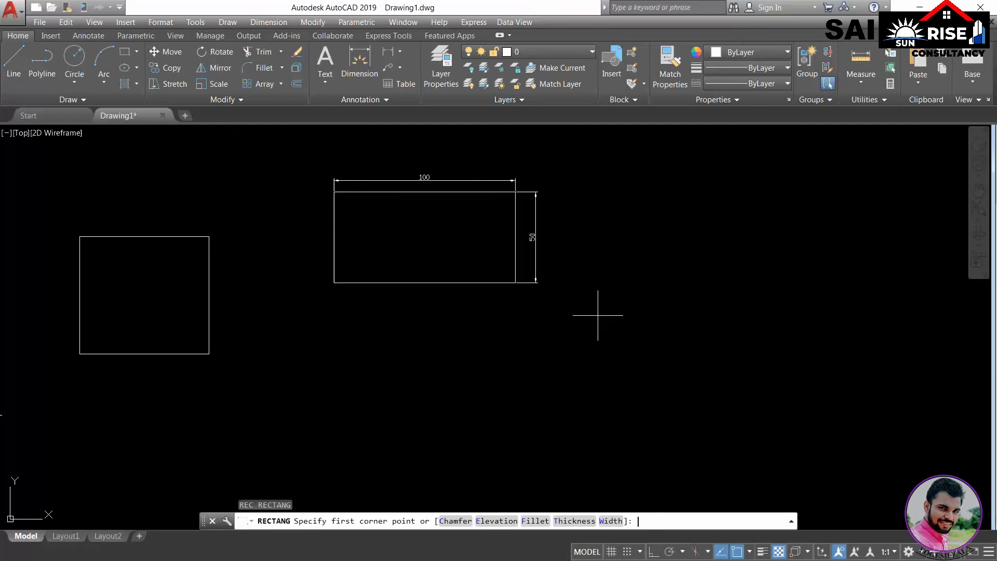
click(669, 319)
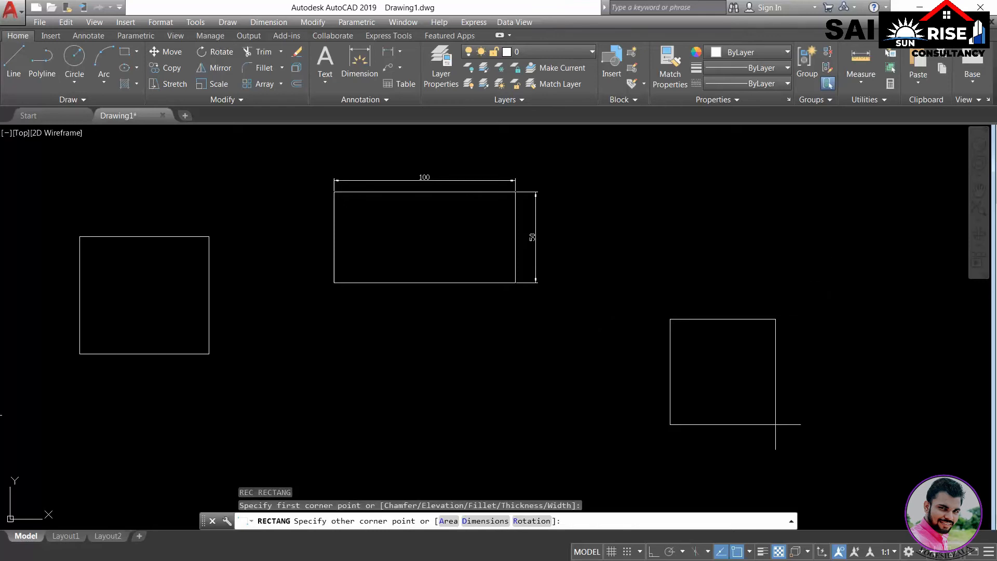
click(529, 520)
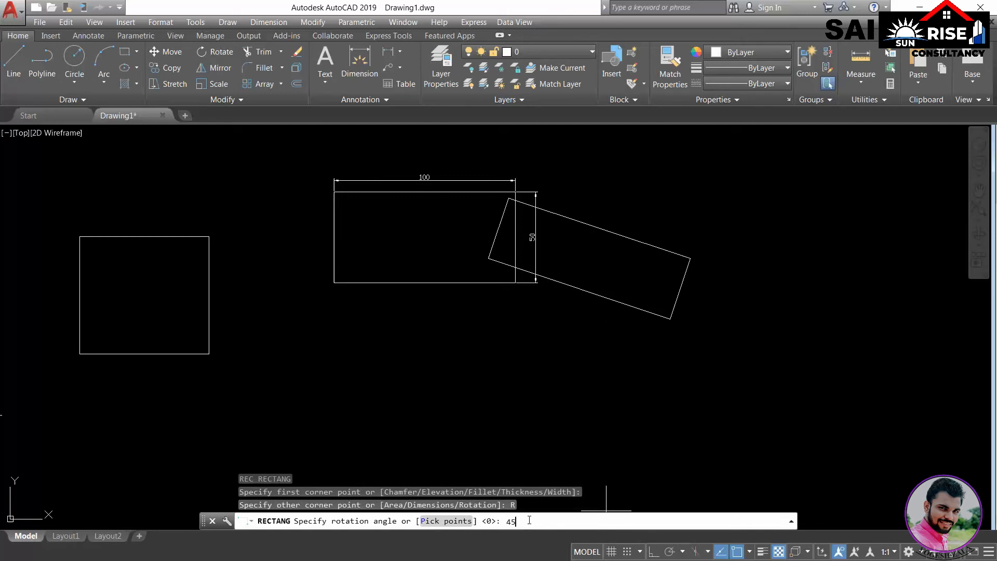
text(45)
key(Return)
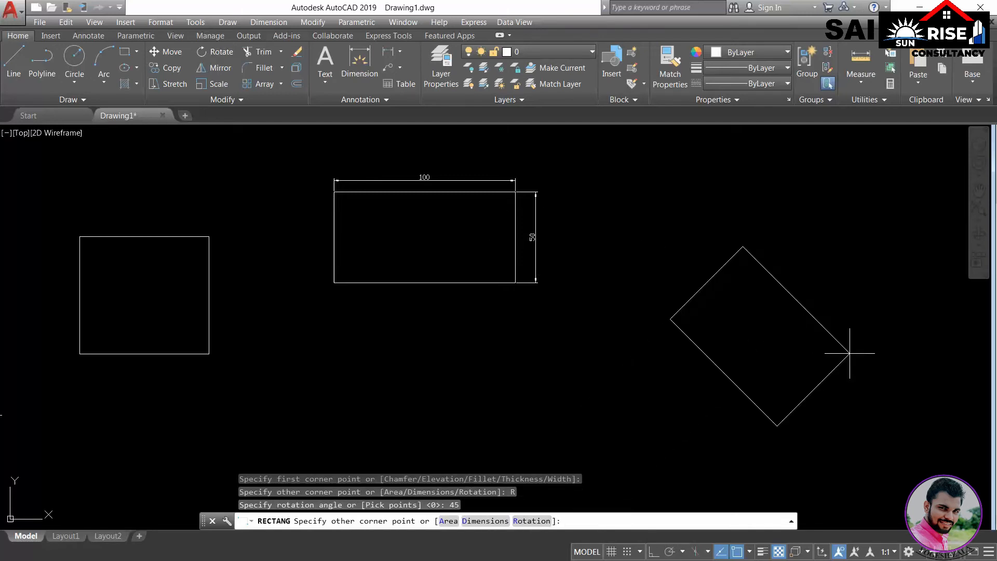
text(@)
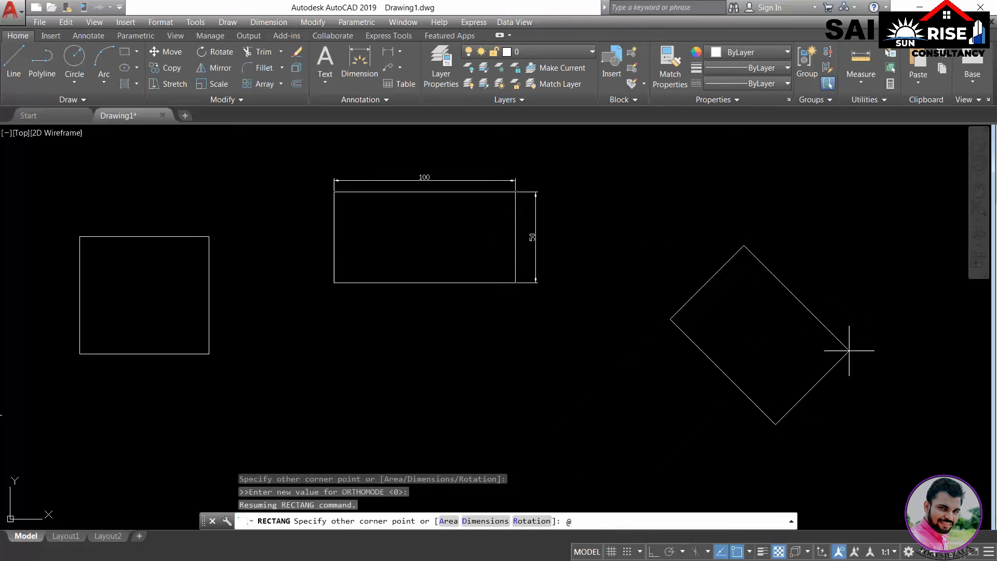
text(100,100)
key(Return)
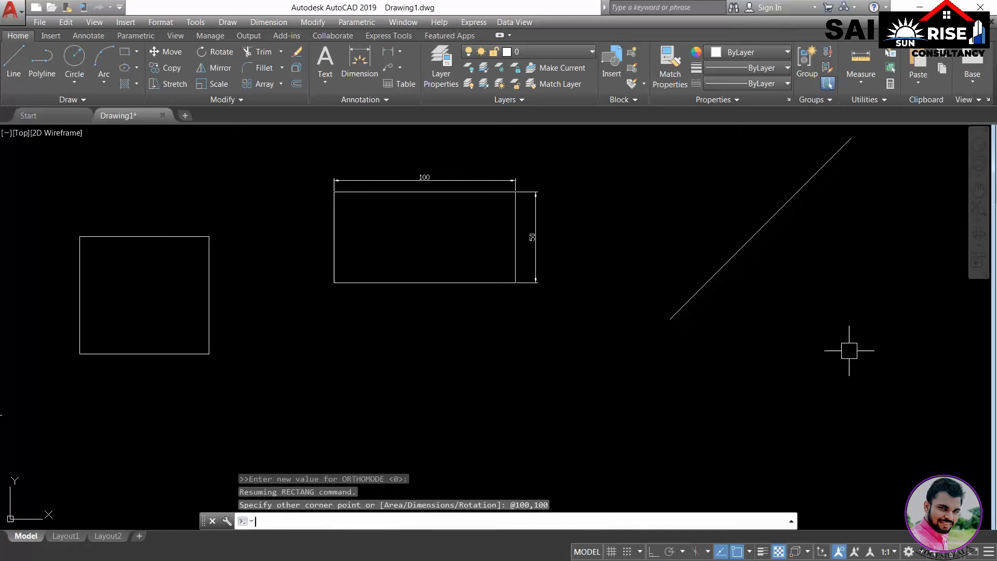
middle_drag(837, 366, 643, 408)
scroll(645, 405, up, 3)
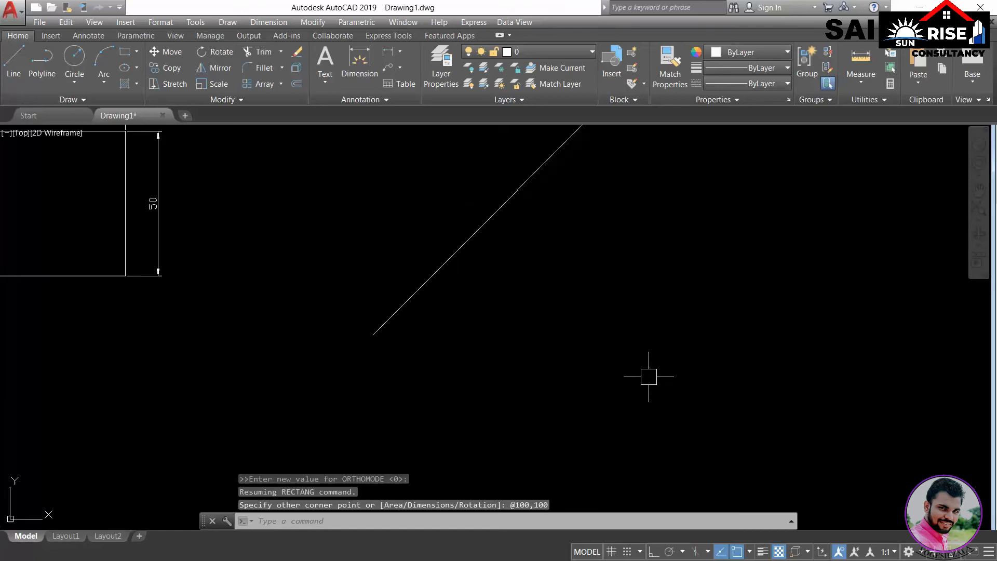
scroll(649, 376, down, 3)
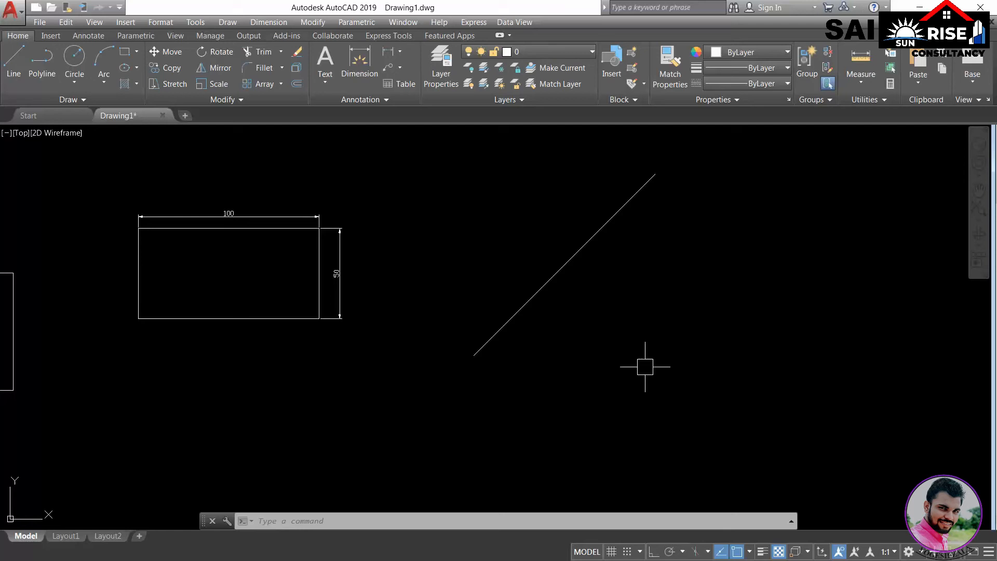
- Draw a rectangle to the right of the slanted line, with a rotation of 45, a length of 50 and a width of 50
text(r)
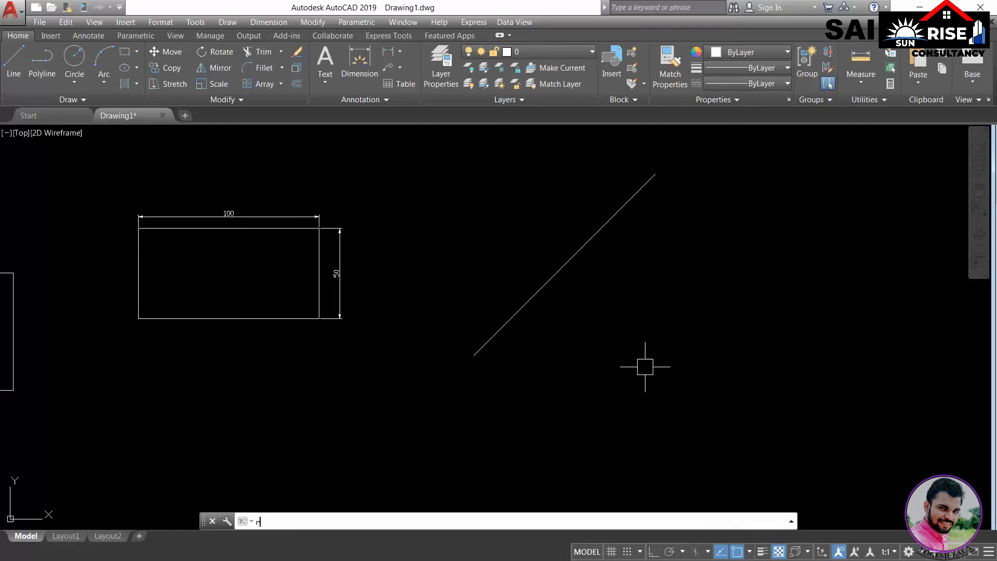
text(ec)
key(Return)
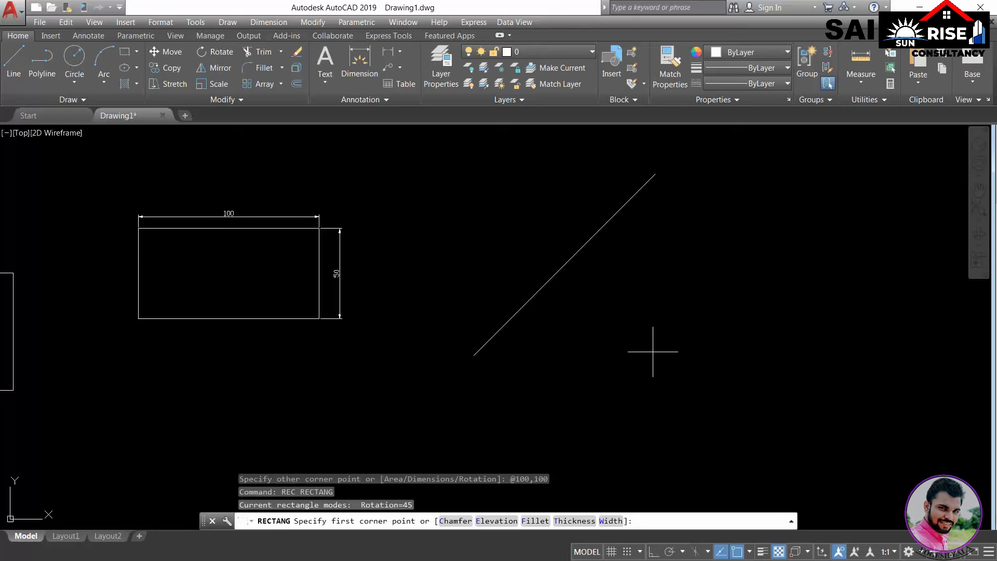
click(686, 307)
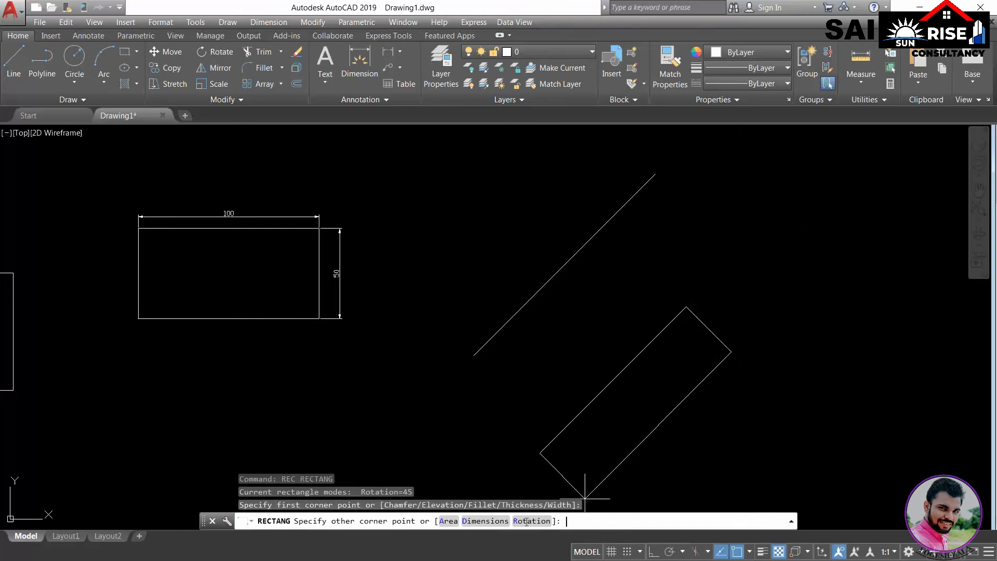
text(R)
key(Return)
text(45)
key(Return)
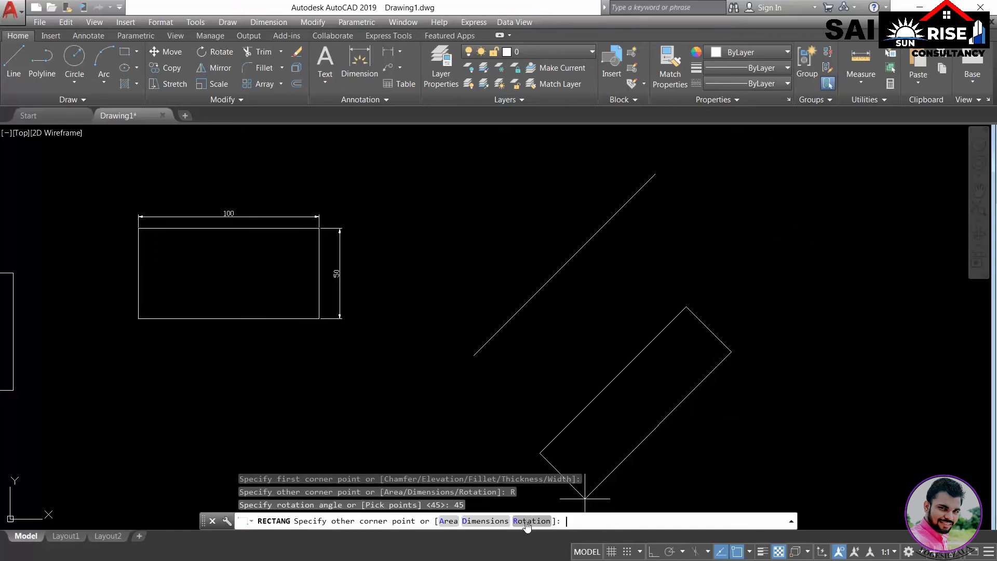
click(492, 522)
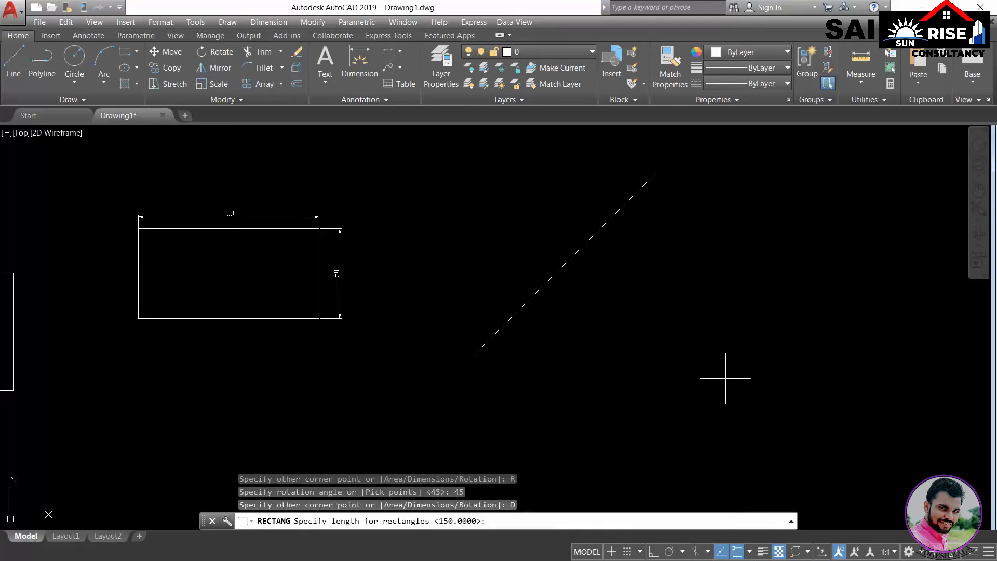
text(50)
key(Return)
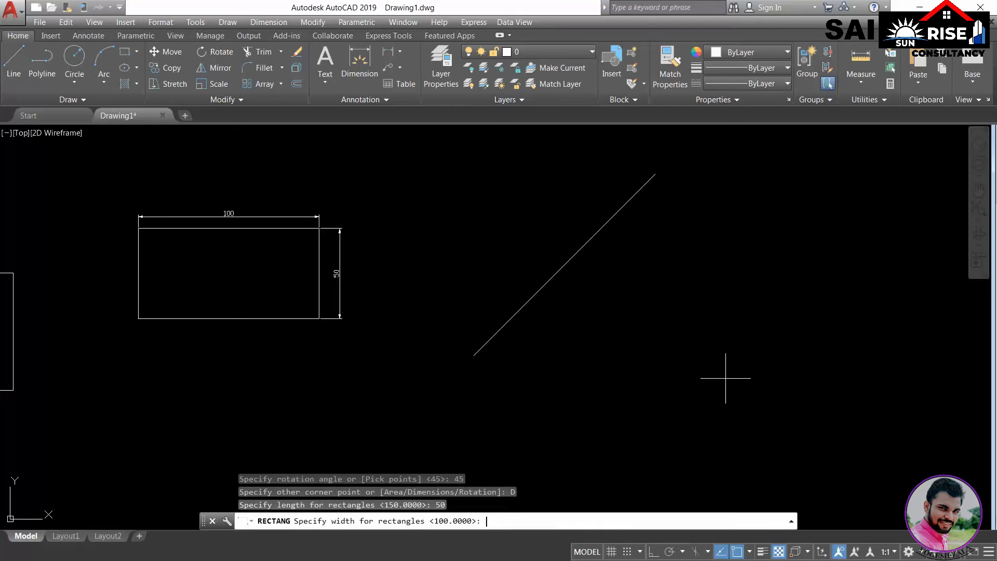
text(50)
key(Return)
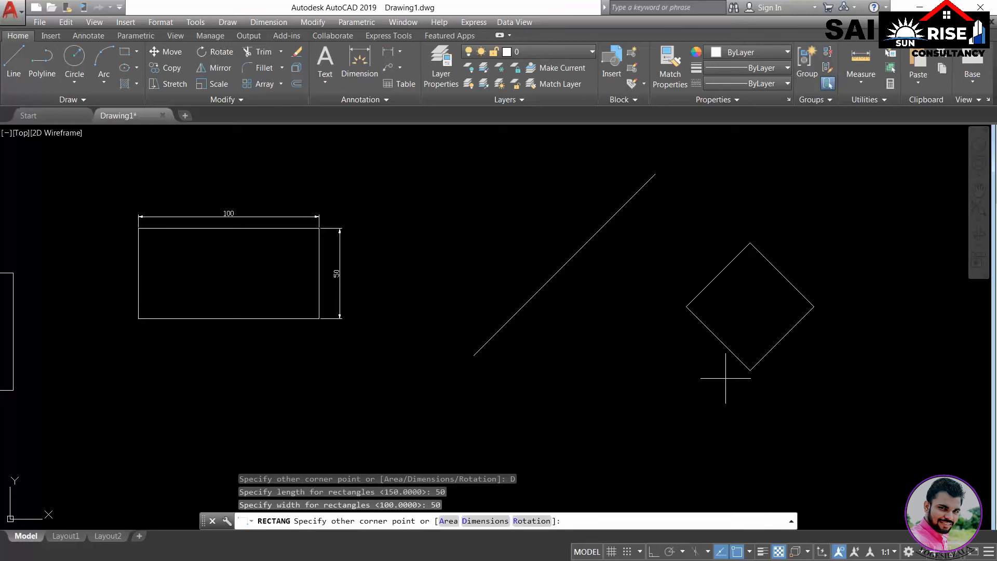
middle_drag(801, 392, 701, 410)
click(696, 385)
key(Return)
key(Escape)
key(Escape)
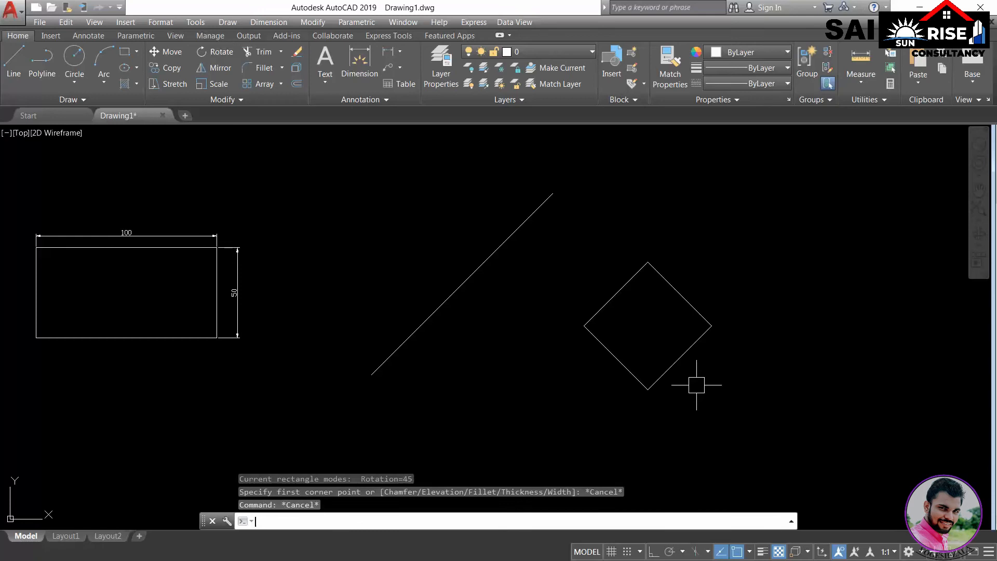
- Draw a horizontal line extending right from the lowest corner of the rotated square
text(l)
key(Return)
click(647, 390)
click(760, 390)
key(Return)
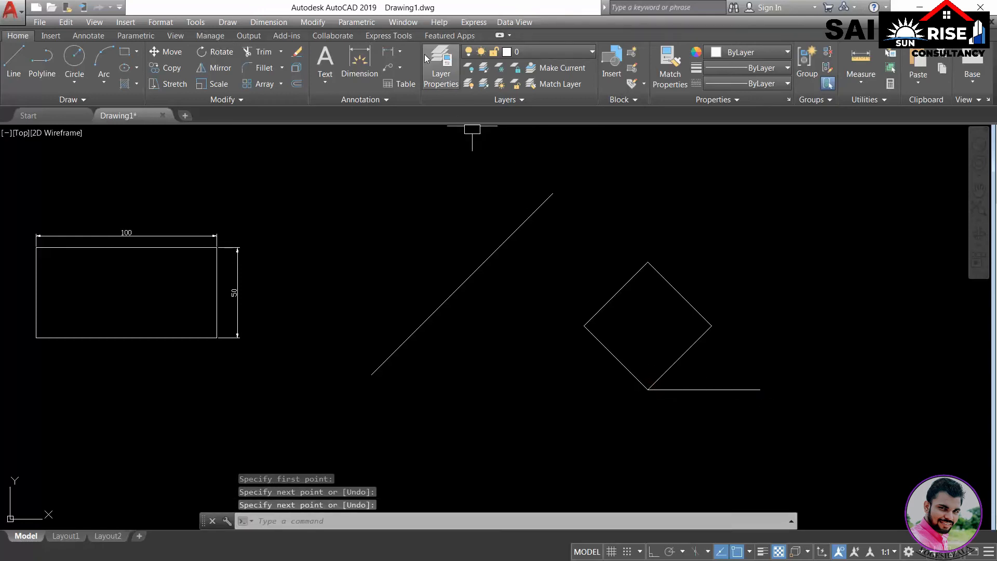
- Add an angular dimension between the rotated square's lower-right edge and the horizontal line
click(399, 51)
click(417, 127)
scroll(608, 382, up, 4)
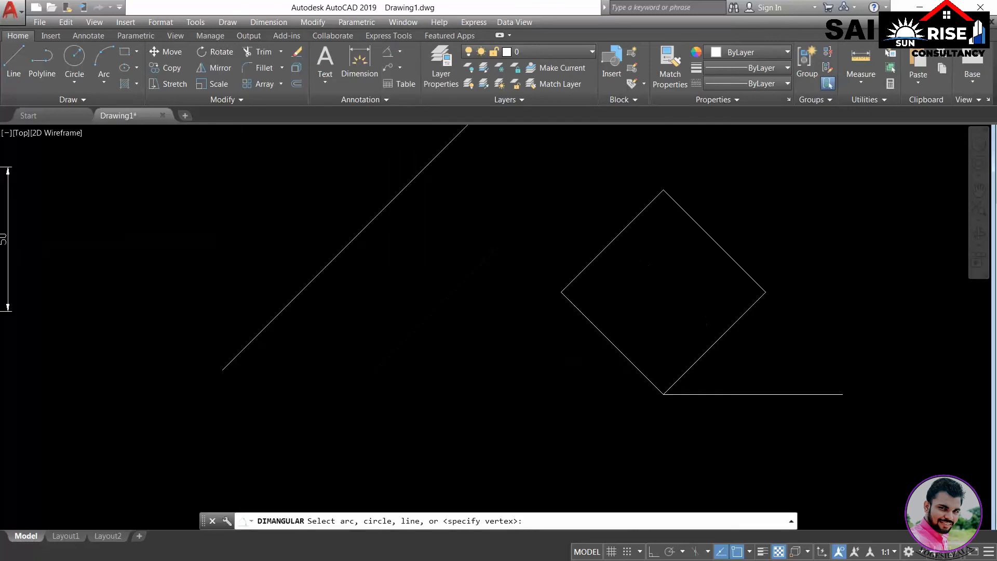
click(711, 366)
click(724, 400)
click(759, 363)
middle_drag(759, 364, 483, 353)
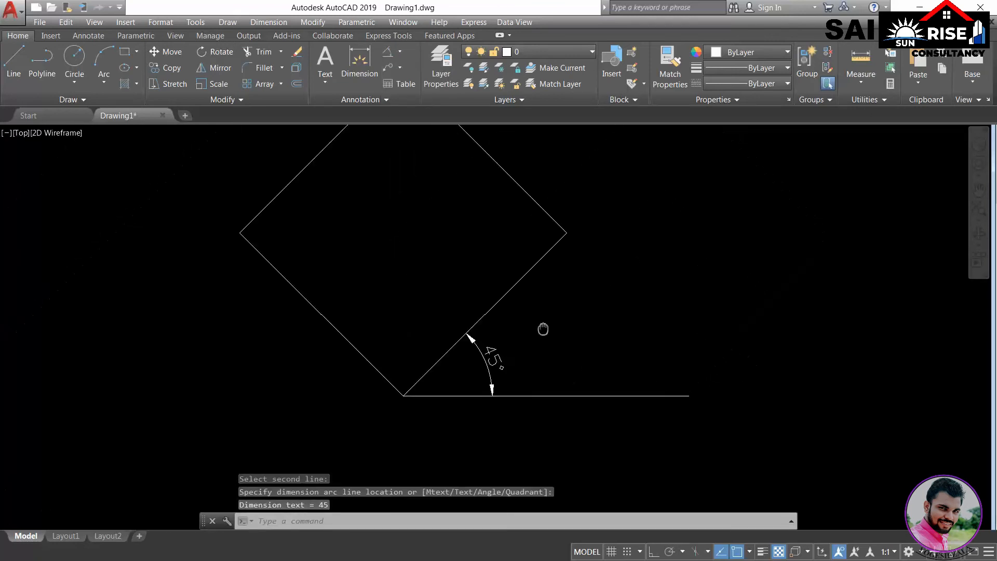
- Add an aligned dimension along the upper-right edge of the rotated square
click(400, 52)
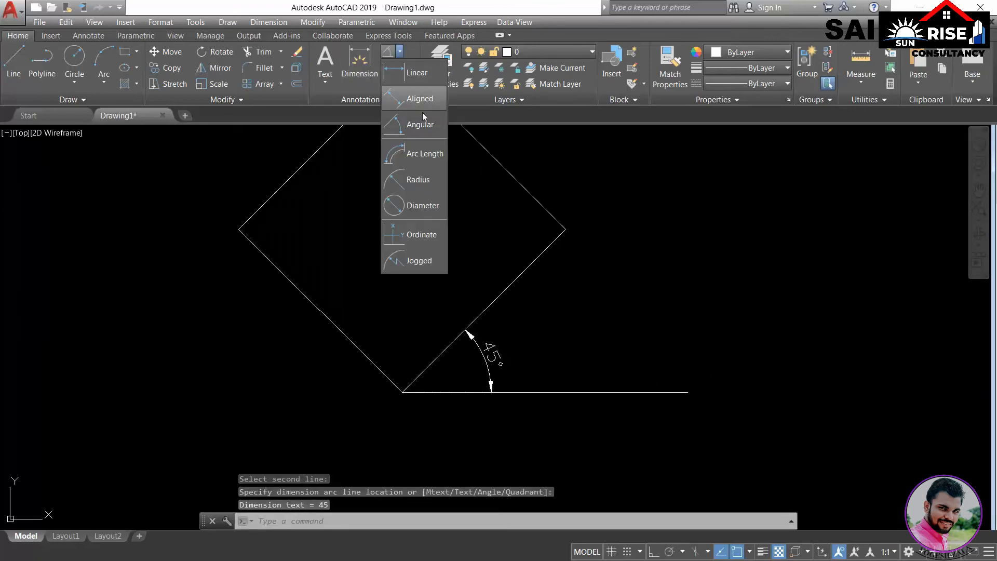
click(416, 99)
middle_drag(403, 135, 438, 251)
click(437, 180)
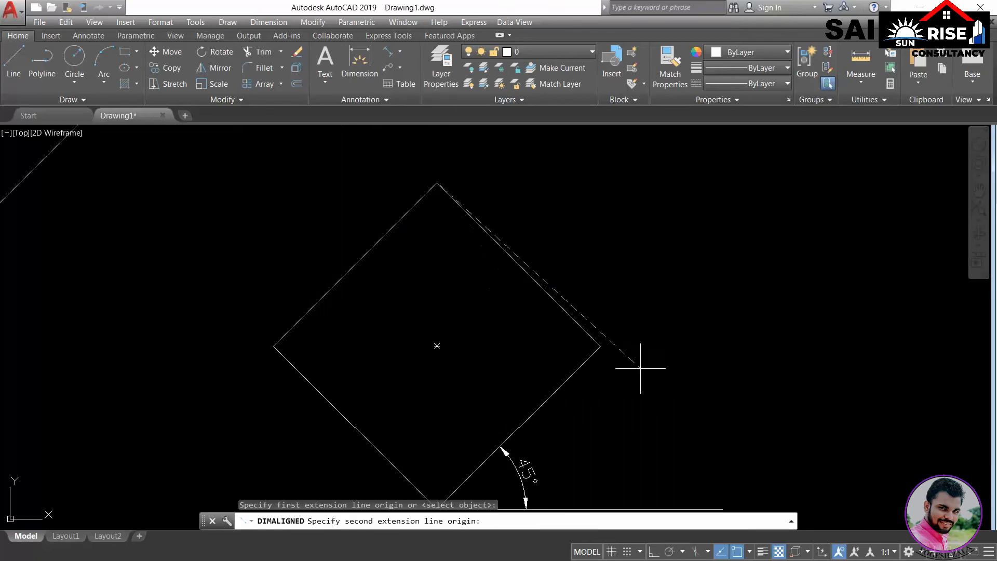
click(601, 346)
click(618, 328)
- Add an aligned dimension along the upper-left edge of the rotated square
key(Return)
click(275, 345)
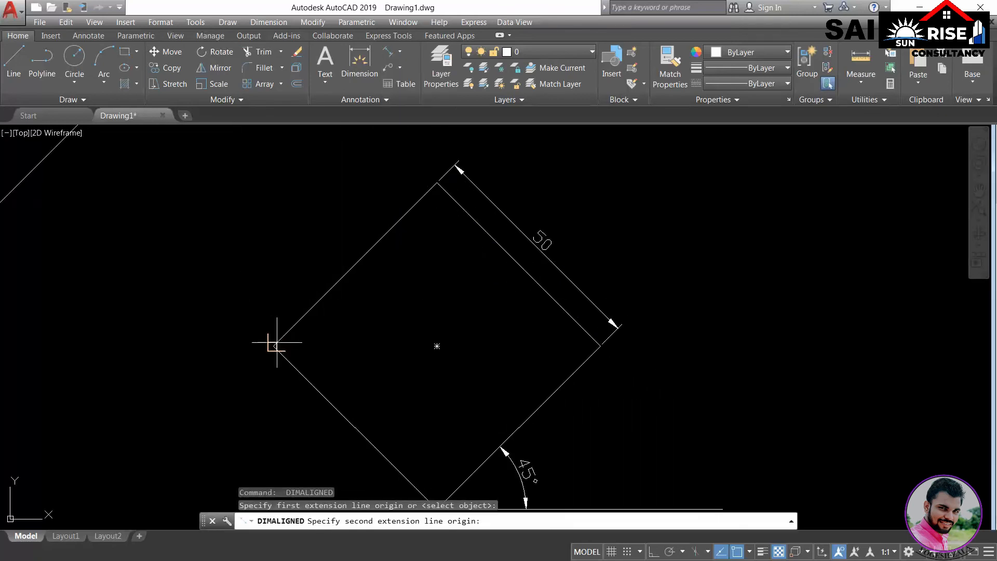
key(Return)
key(Return)
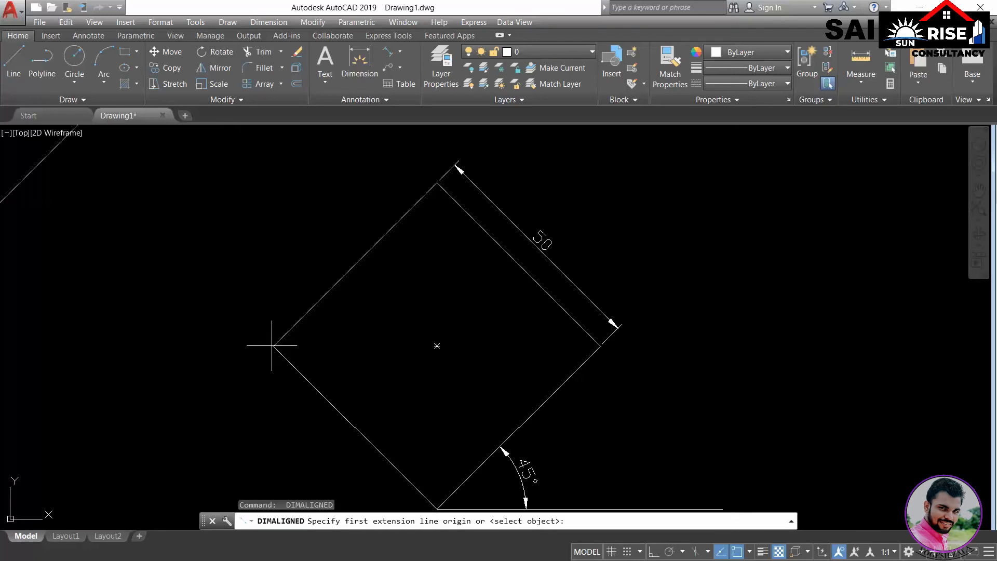
click(272, 345)
click(445, 185)
click(405, 178)
scroll(483, 267, down, 3)
middle_drag(483, 267, 628, 365)
scroll(499, 343, up, 2)
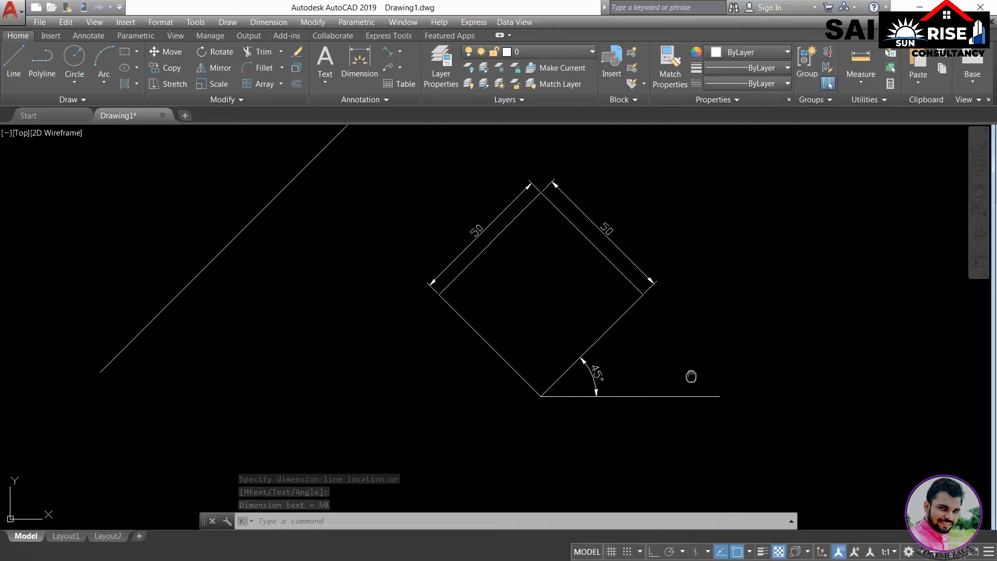
middle_drag(690, 374, 621, 385)
key(Escape)
- Draw a freely sized upright rectangle to the right of the rotated square, with the Rotation option reset to 0
text(re)
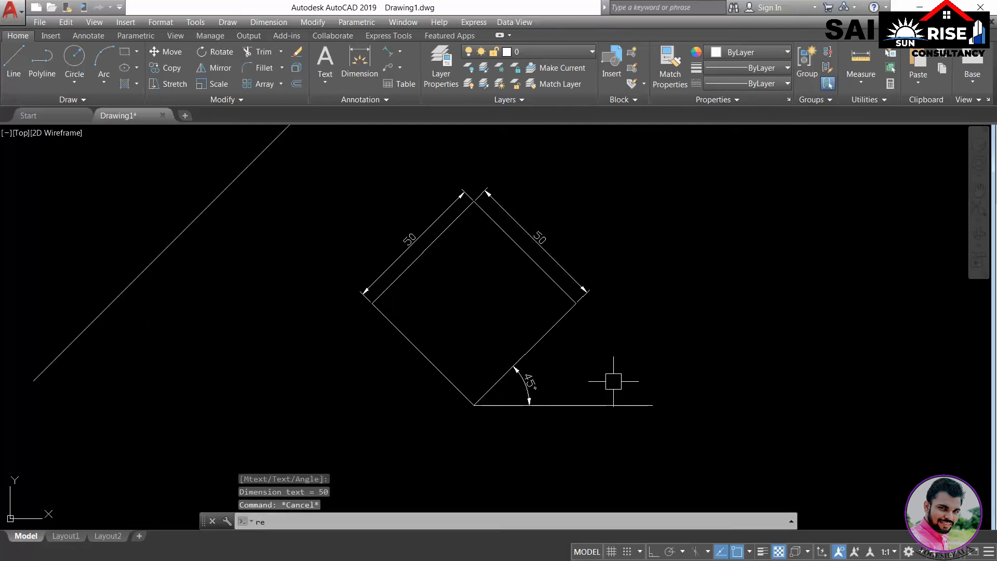
text(c)
key(Return)
click(675, 273)
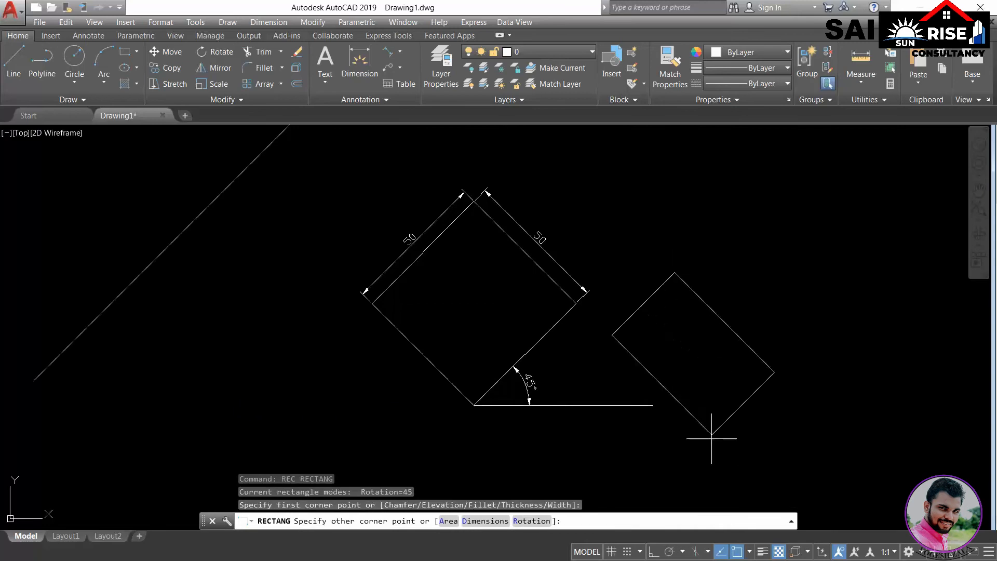
click(531, 520)
text(0)
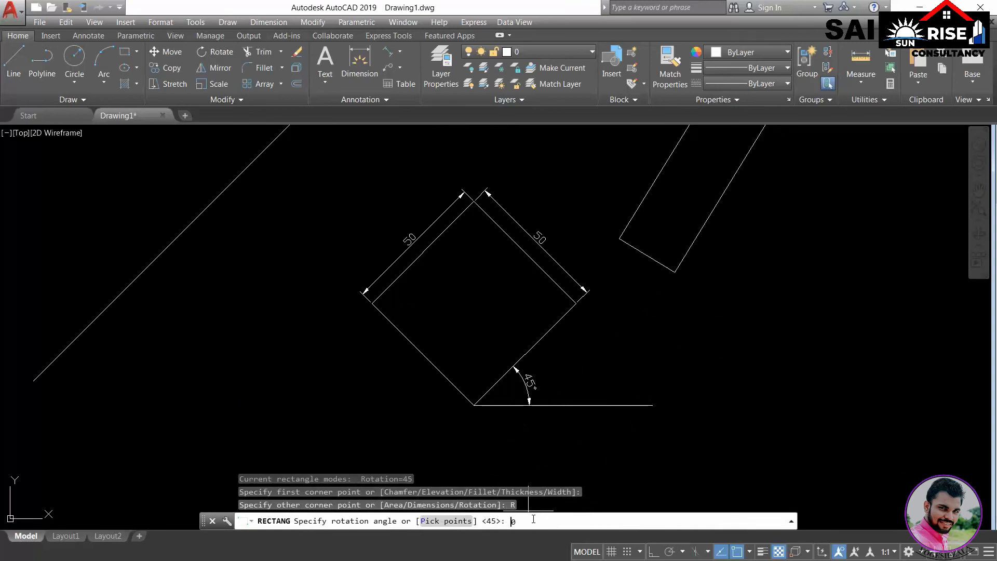
key(Return)
click(772, 421)
key(Return)
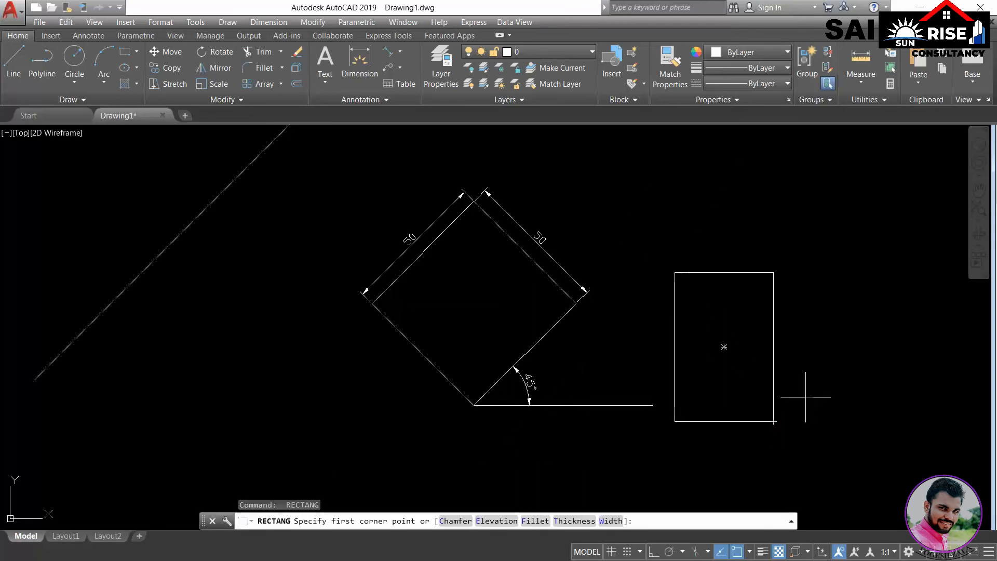
middle_drag(801, 400, 431, 385)
text(re)
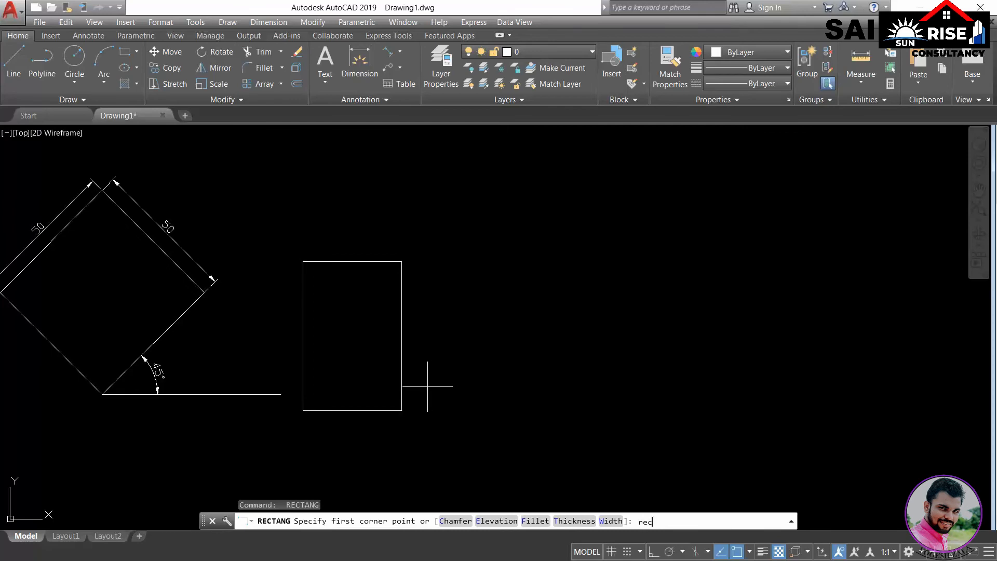
text(c)
key(Return)
middle_drag(521, 363, 382, 385)
click(449, 269)
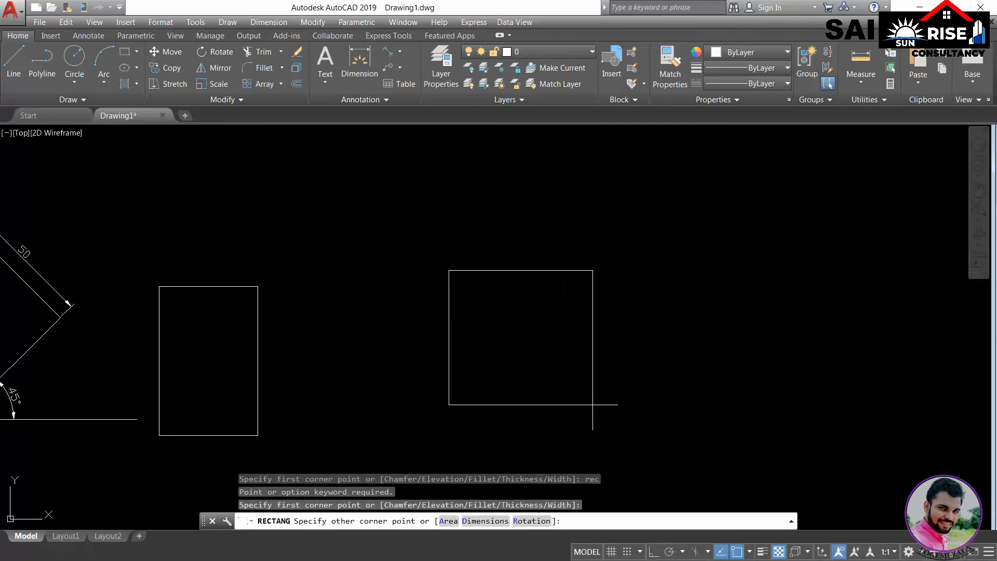
text(@100,100)
key(Return)
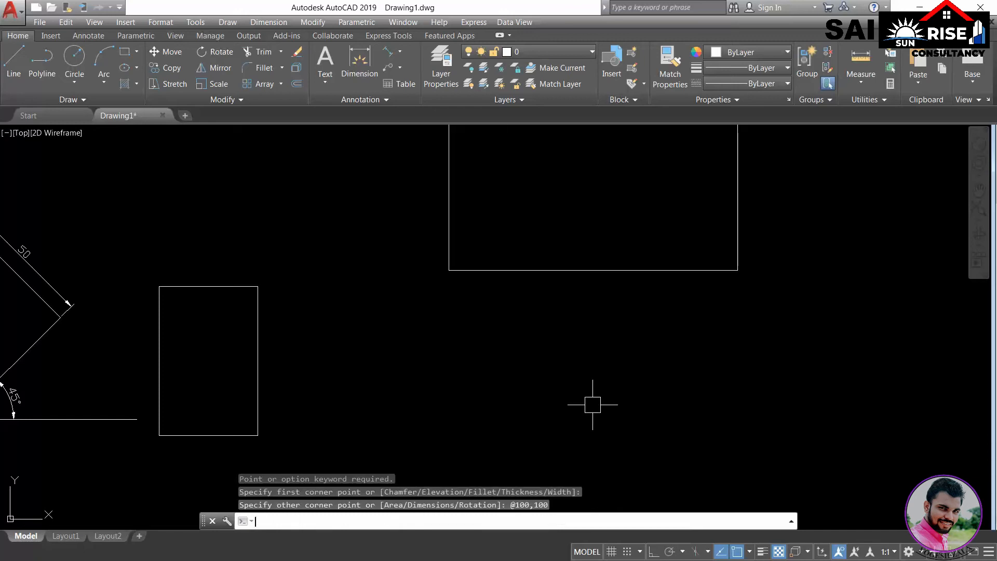
- Draw an inclined line rising to the right in the empty area beside the large square
scroll(572, 406, down, 6)
middle_drag(483, 387, 346, 388)
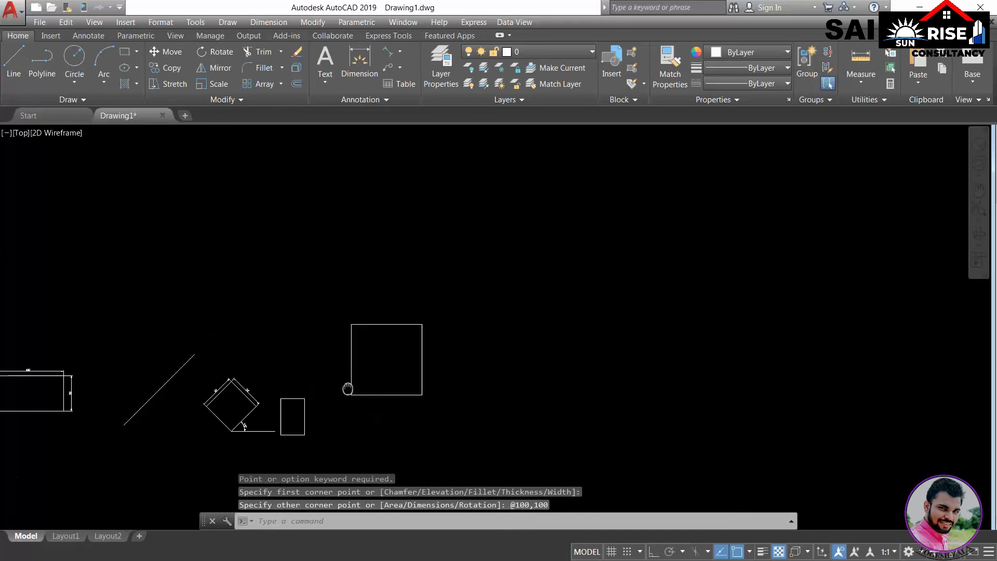
middle_drag(152, 423, 243, 365)
scroll(232, 341, up, 6)
middle_drag(298, 330, 305, 366)
scroll(305, 366, down, 6)
text(1)
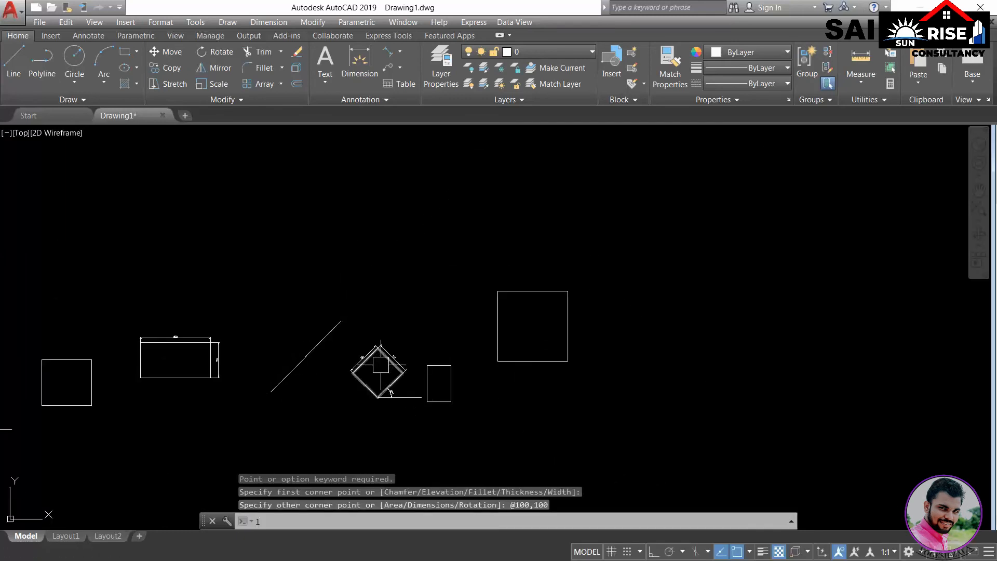
key(Return)
middle_drag(586, 395, 387, 352)
click(363, 414)
click(481, 341)
key(Return)
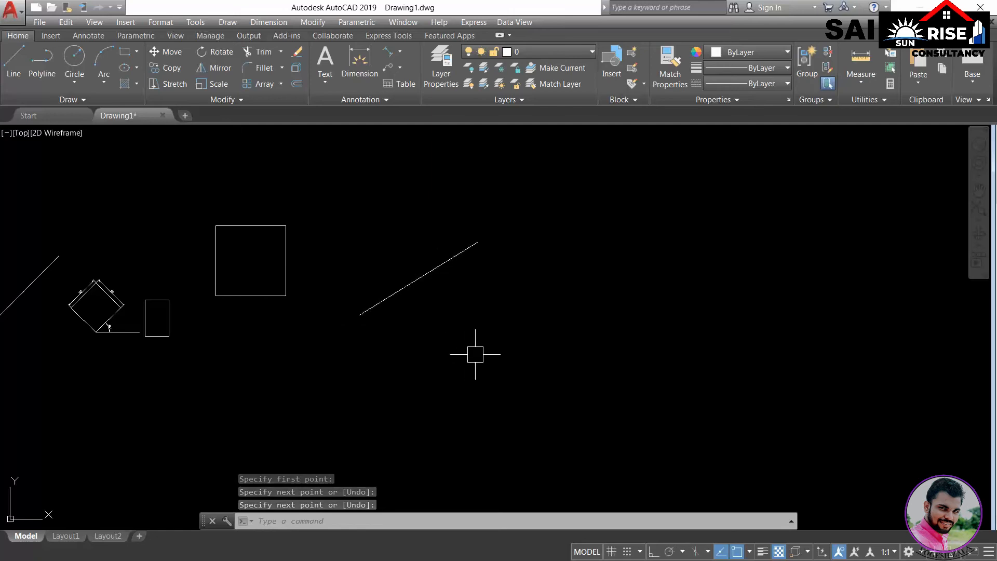
- Draw a rectangle to the right of the inclined line, setting its rotation by picking that line's lower and upper endpoints
text(rec)
key(Return)
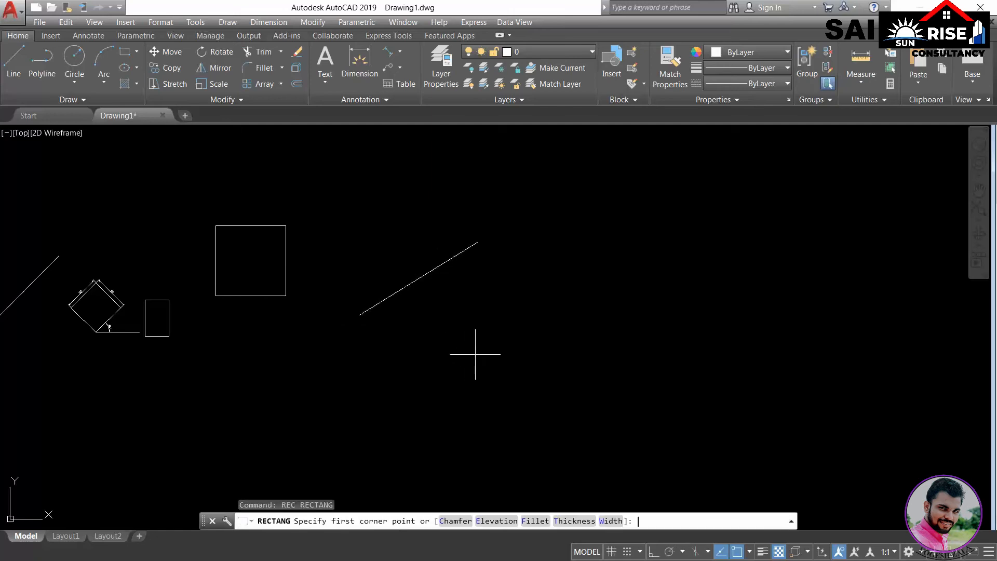
click(519, 342)
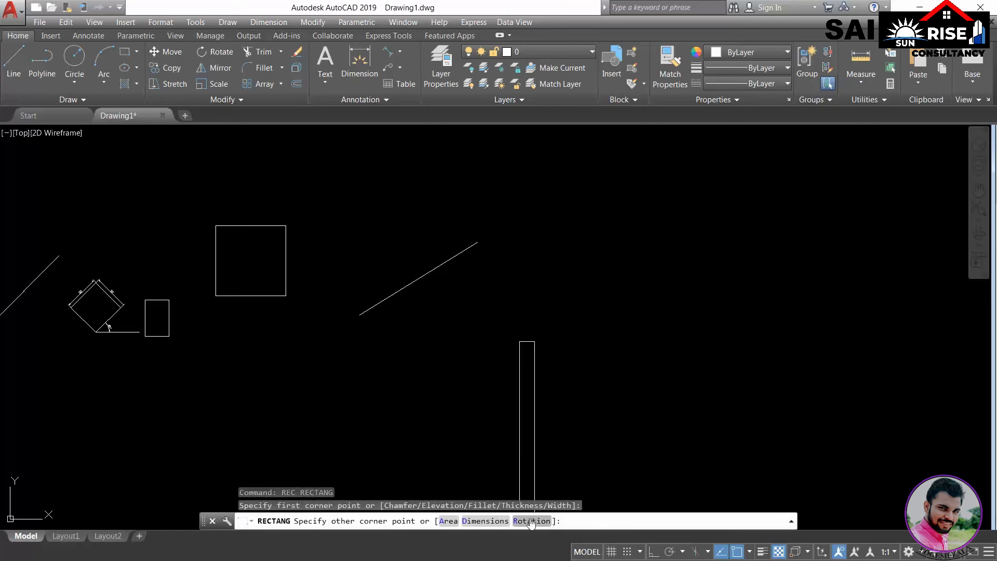
text(r)
key(Return)
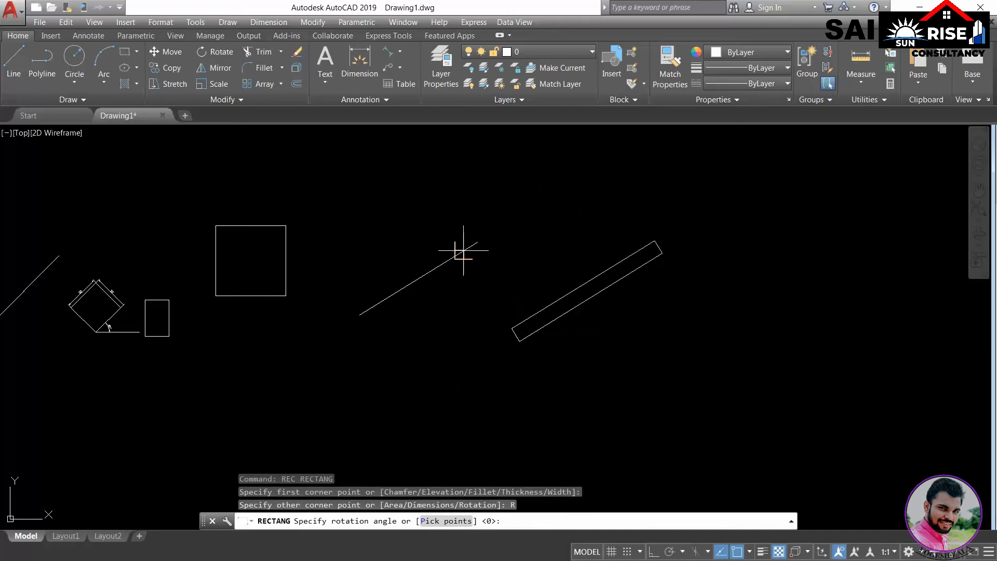
click(438, 525)
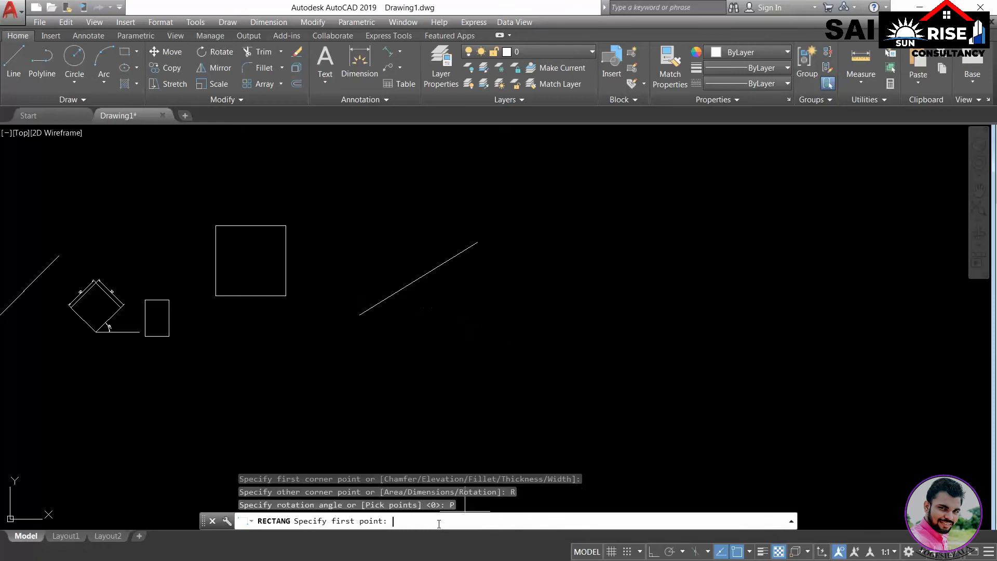
click(359, 315)
click(477, 243)
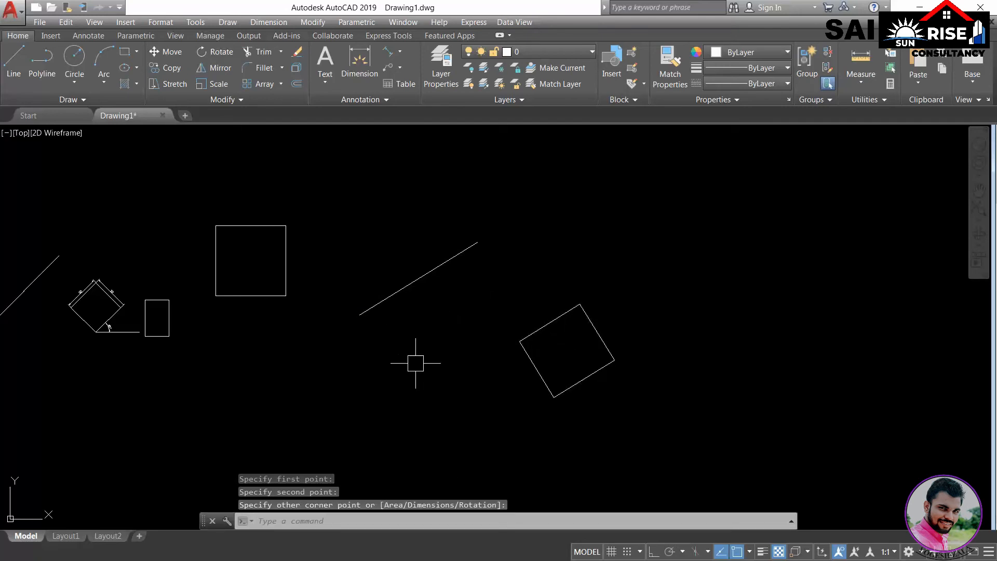
- Draw a horizontal reference line running right from the inclined line's lower endpoint
text(l)
key(Return)
click(359, 314)
click(428, 314)
key(Return)
- Draw a horizontal reference line about 82 units long running right from the new rotated rectangle's lowest corner
key(Return)
click(554, 397)
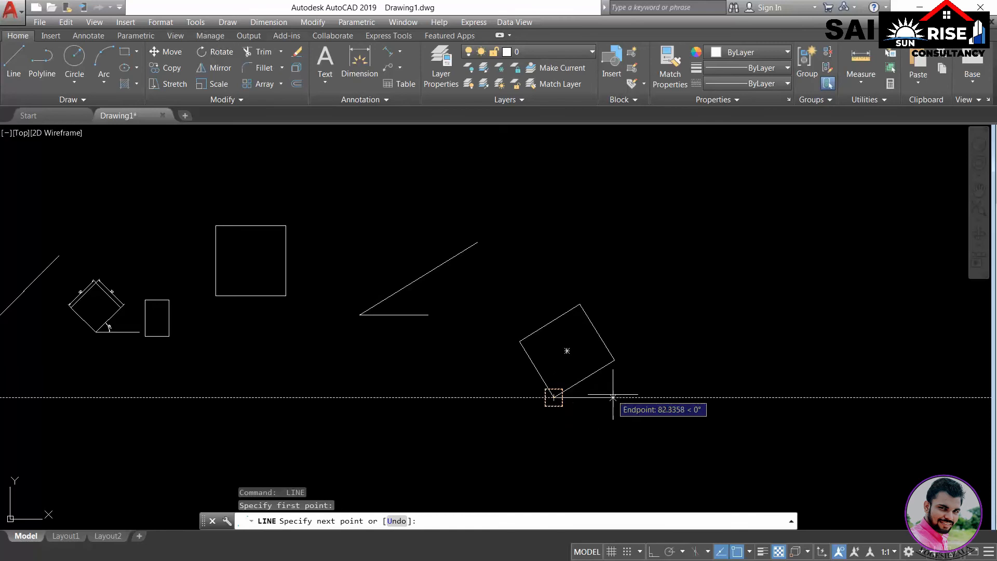
click(613, 397)
key(Return)
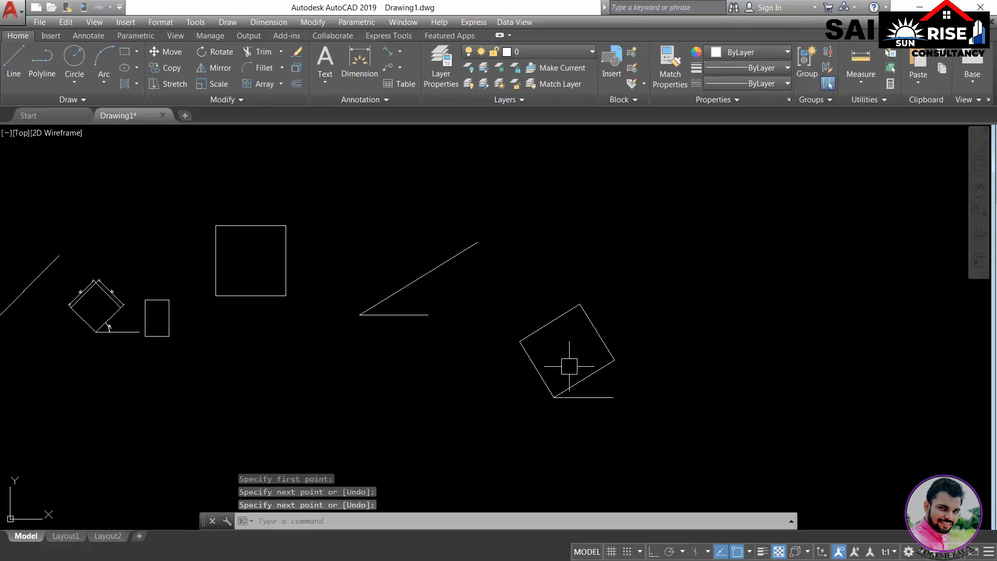
- Add an angular dimension between the inclined line and its horizontal reference line
click(399, 52)
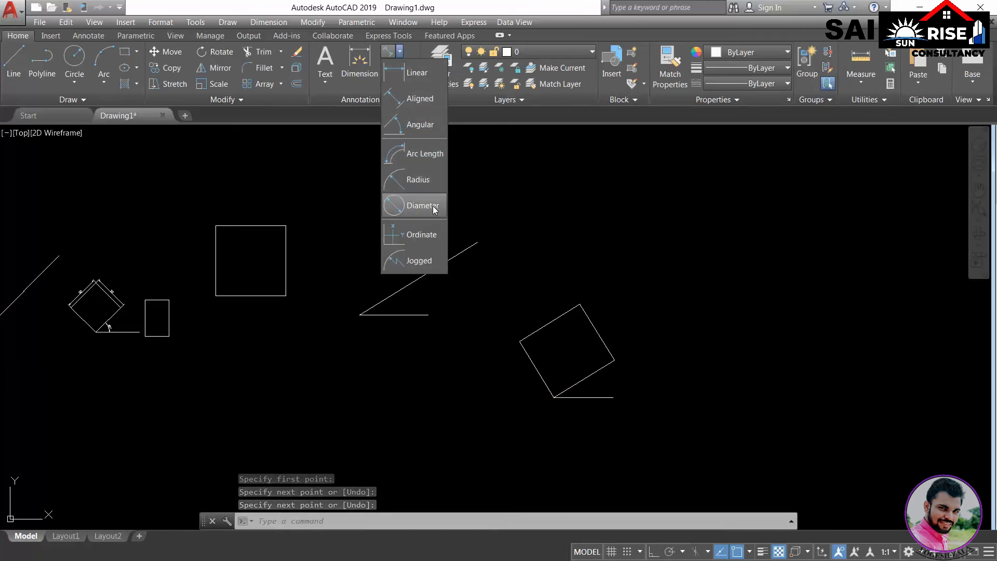
click(426, 132)
scroll(401, 325, up, 4)
click(383, 242)
click(390, 299)
scroll(397, 283, up, 4)
click(394, 282)
- Add an angular dimension between the rotated rectangle's lower-right edge and its horizontal reference line
scroll(394, 283, down, 5)
scroll(652, 389, up, 5)
key(Return)
click(516, 292)
click(539, 342)
scroll(542, 312, up, 2)
click(537, 286)
scroll(647, 299, down, 5)
middle_drag(647, 299, 673, 346)
scroll(673, 345, down, 2)
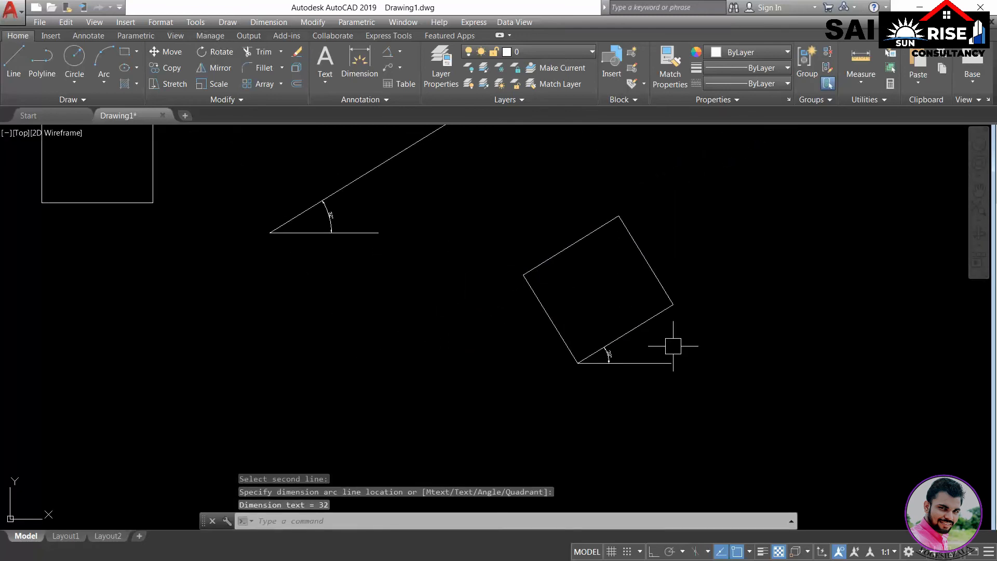
key(Escape)
- Draw a freely sized upright rectangle to the right of the newest rotated one, with the Rotation option reset to 0
middle_drag(686, 301, 578, 334)
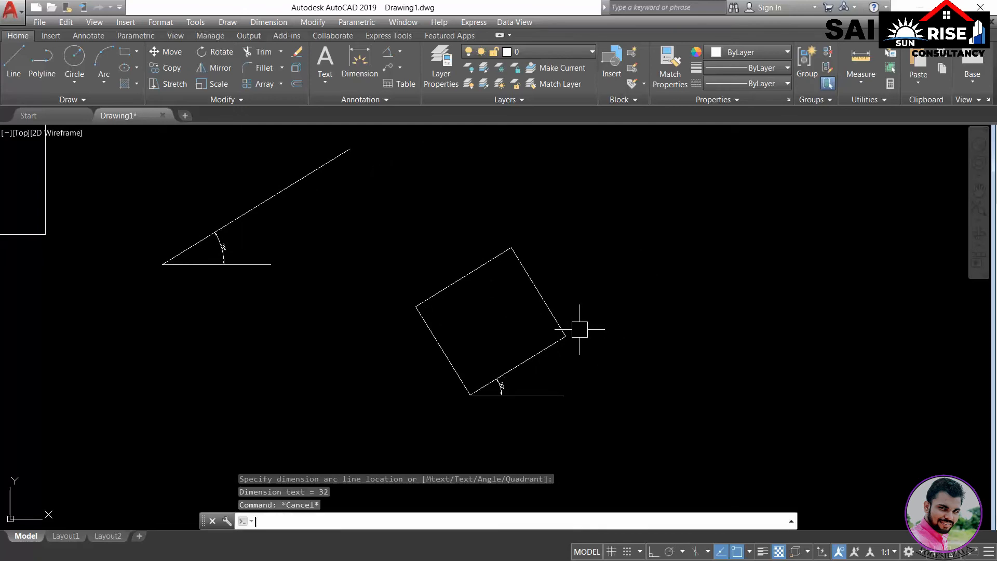
text(rec)
key(Return)
middle_drag(632, 301, 527, 286)
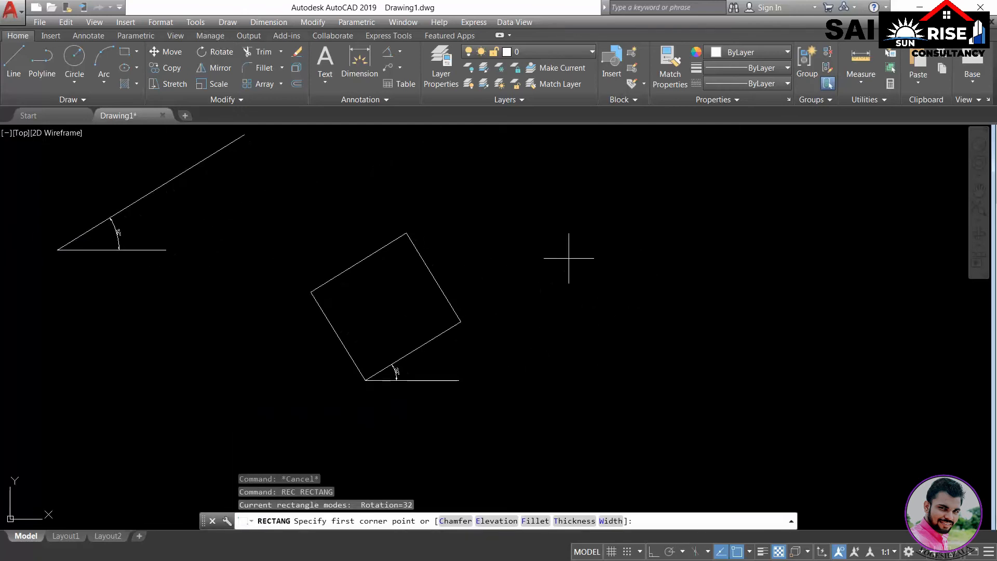
click(569, 258)
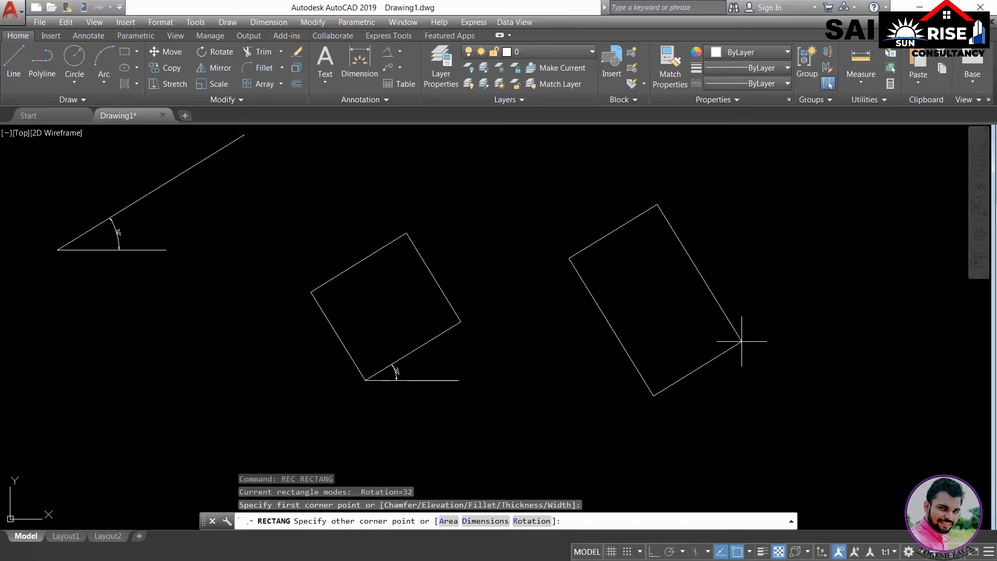
text(R)
key(Return)
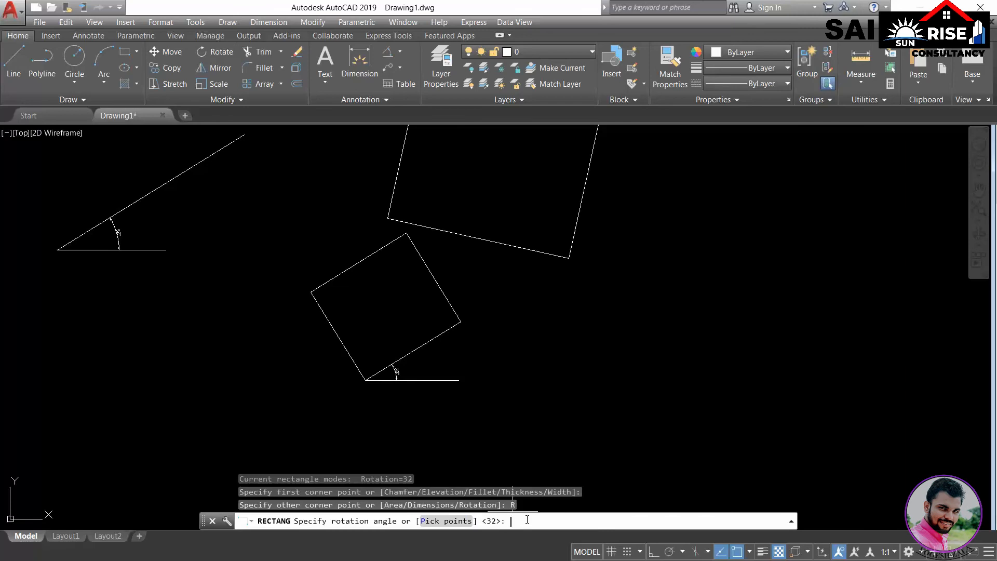
text(0)
key(Return)
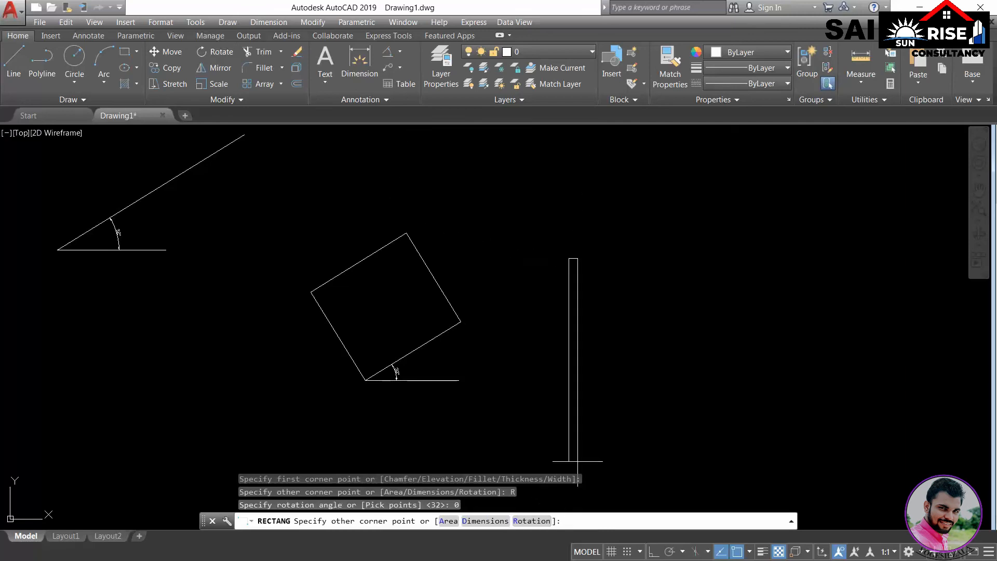
click(704, 395)
middle_drag(703, 395, 494, 403)
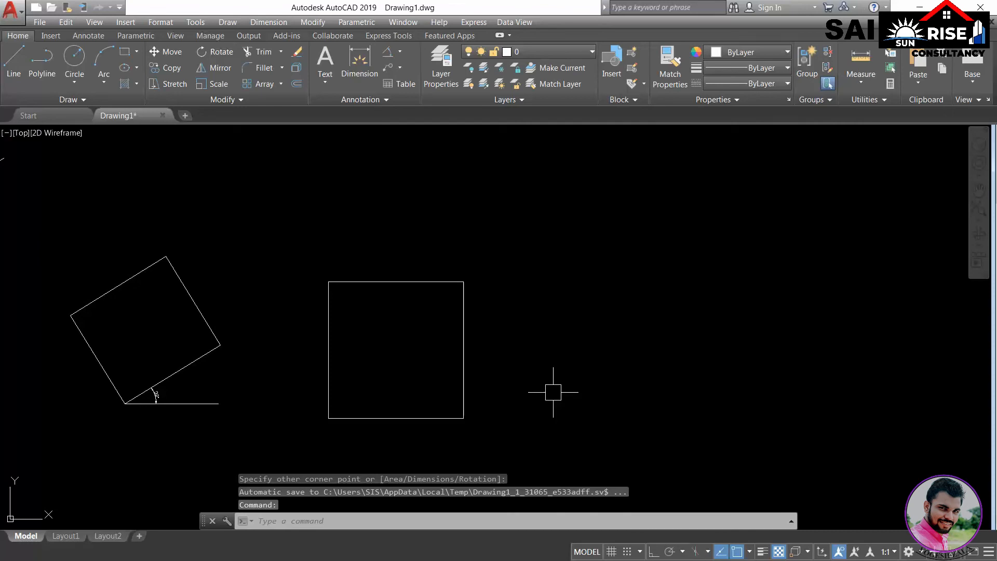
text(rec)
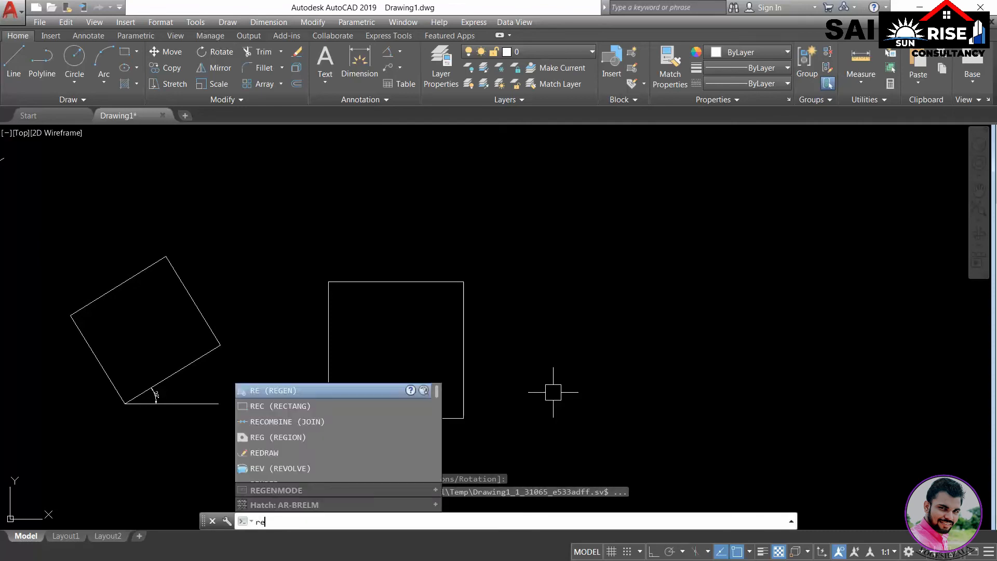
key(Return)
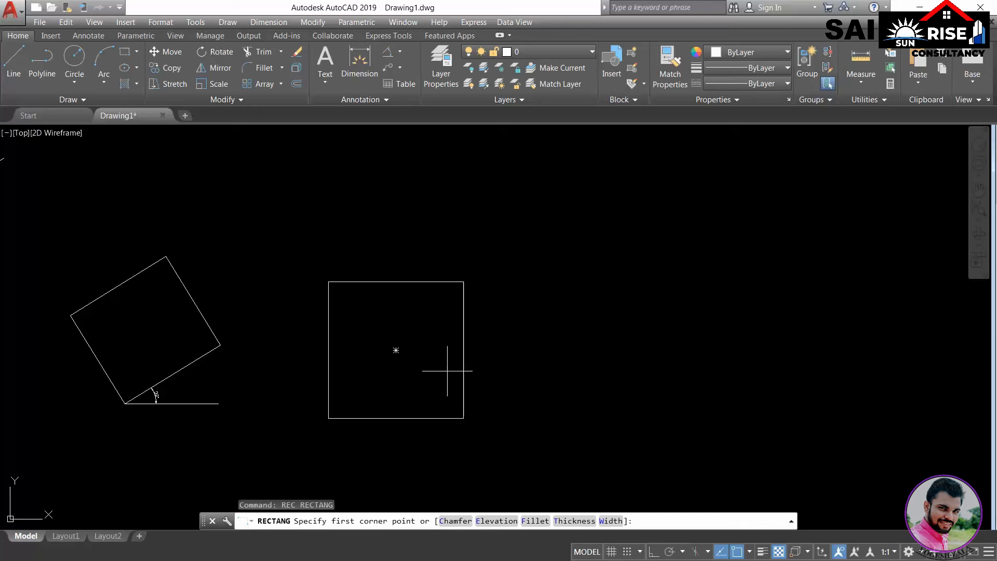
key(Escape)
- Draw a slanted line across the upright rectangle's upper-right corner, from its right edge to its top edge
text(l)
key(Return)
click(464, 314)
click(435, 281)
key(Return)
- Examine the slanted line cutting off the upright rectangle's upper-right corner
scroll(458, 301, up, 4)
mouse_move(480, 293)
middle_down()
mouse_move(468, 293)
mouse_move(467, 272)
middle_up()
scroll(423, 287, down, 2)
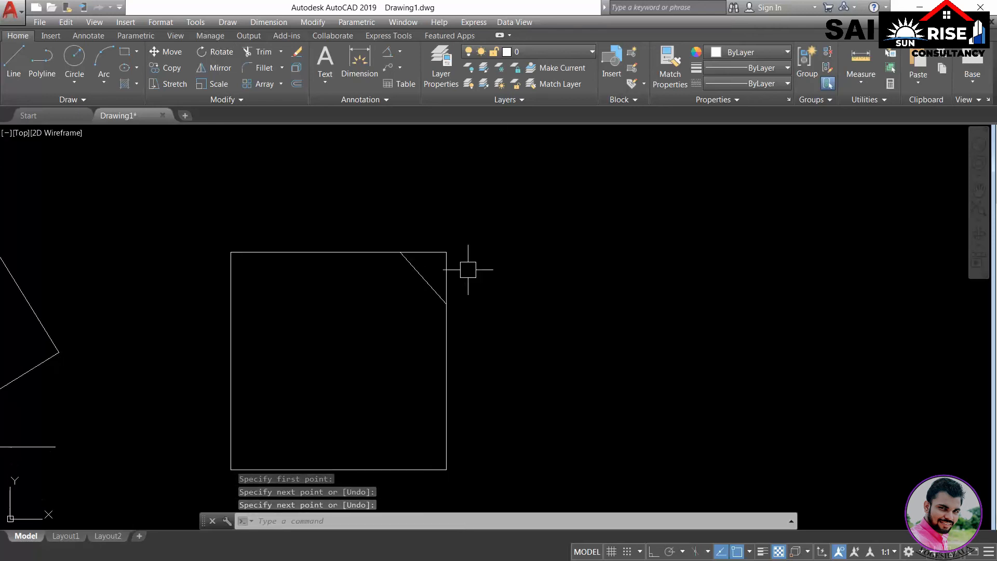
scroll(481, 341, down, 4)
middle_drag(478, 345, 448, 324)
scroll(449, 318, up, 4)
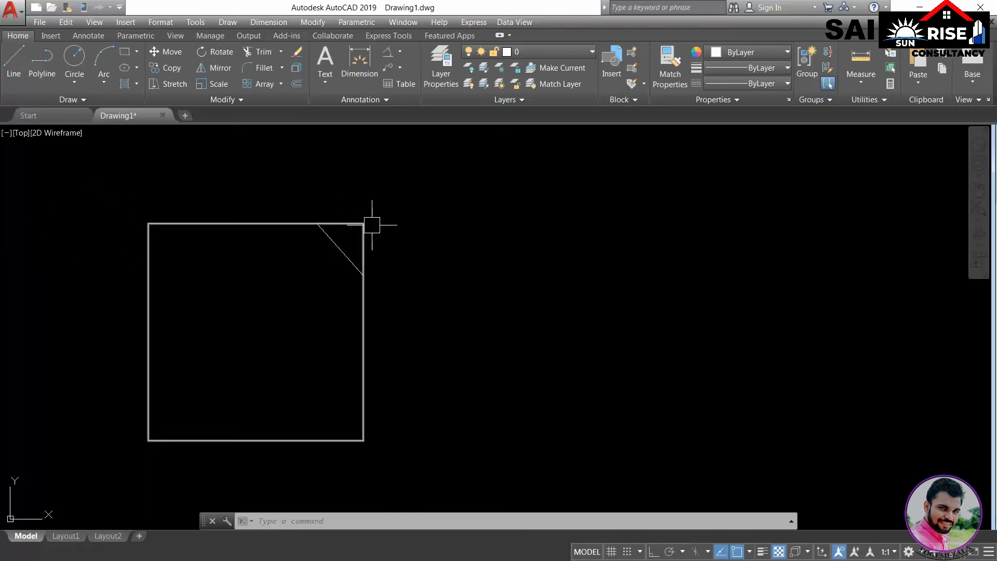
scroll(409, 265, down, 2)
middle_drag(481, 303, 450, 271)
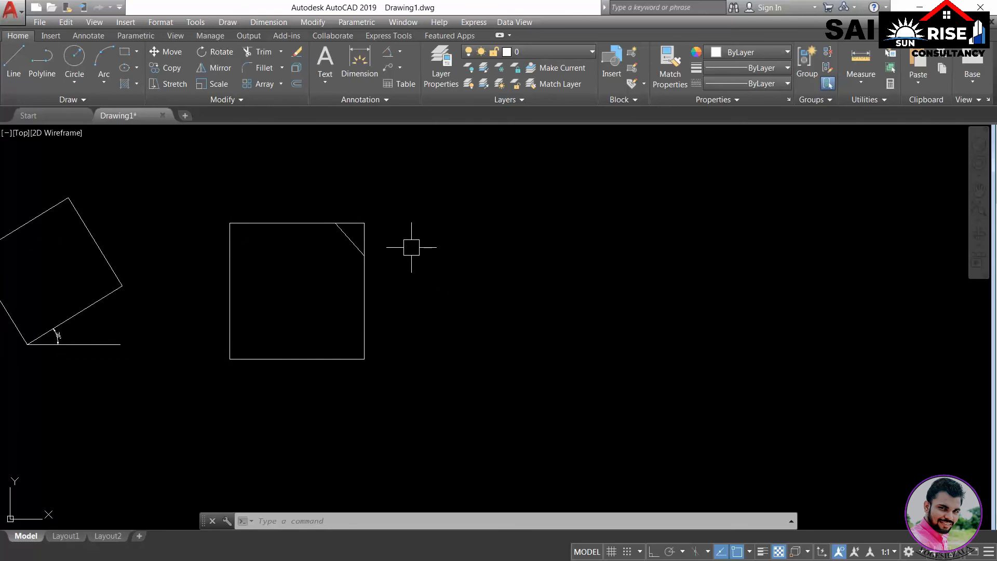
scroll(408, 246, up, 2)
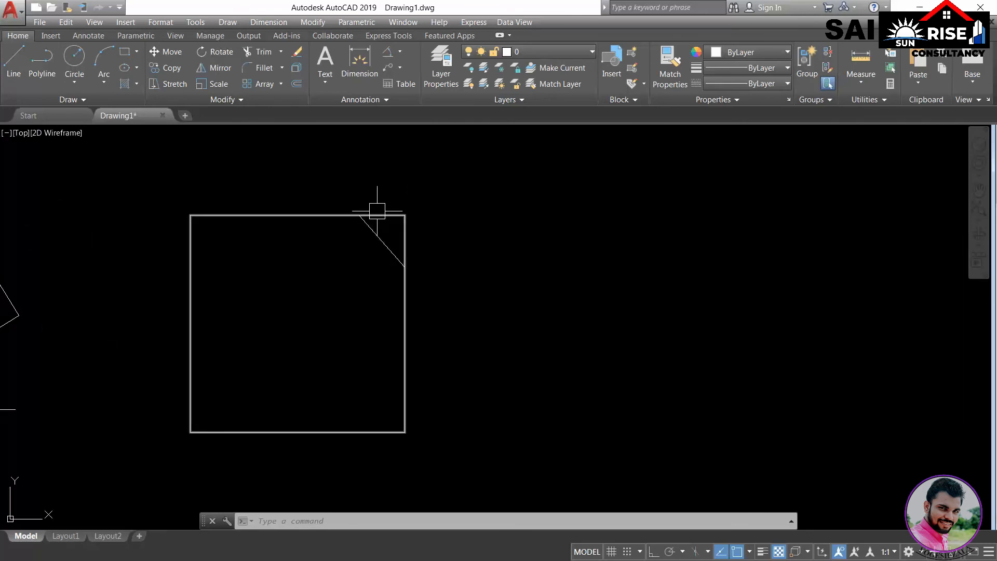
- Start a new rectangle with the Chamfer option, setting the first chamfer distance to 10 and the second to 15
middle_drag(545, 318, 429, 324)
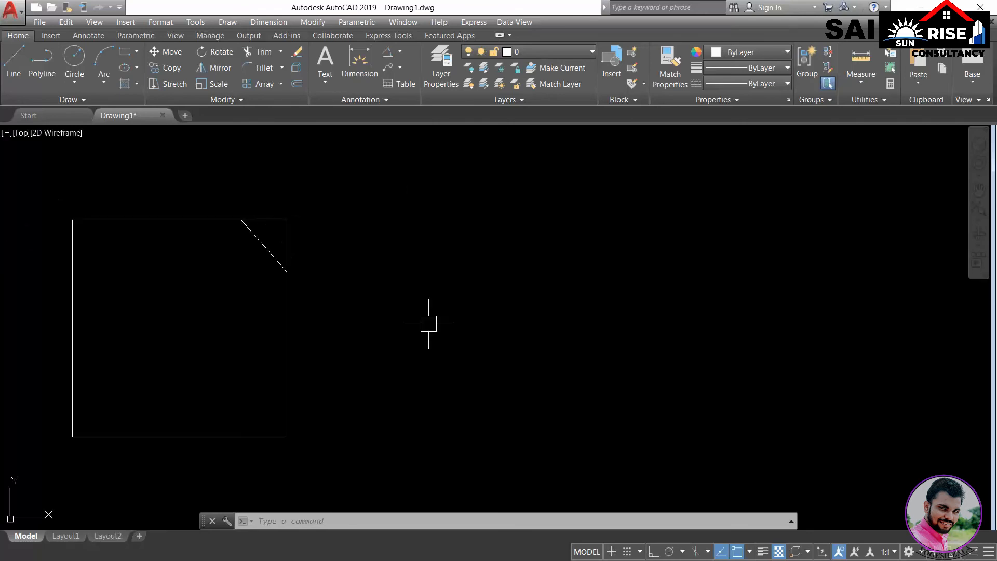
text(rec)
key(Return)
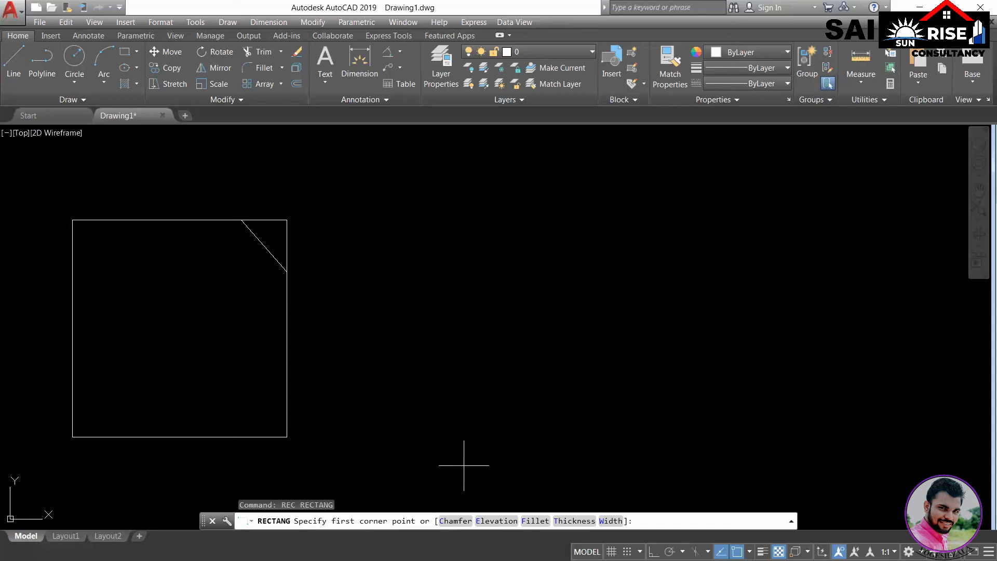
click(455, 520)
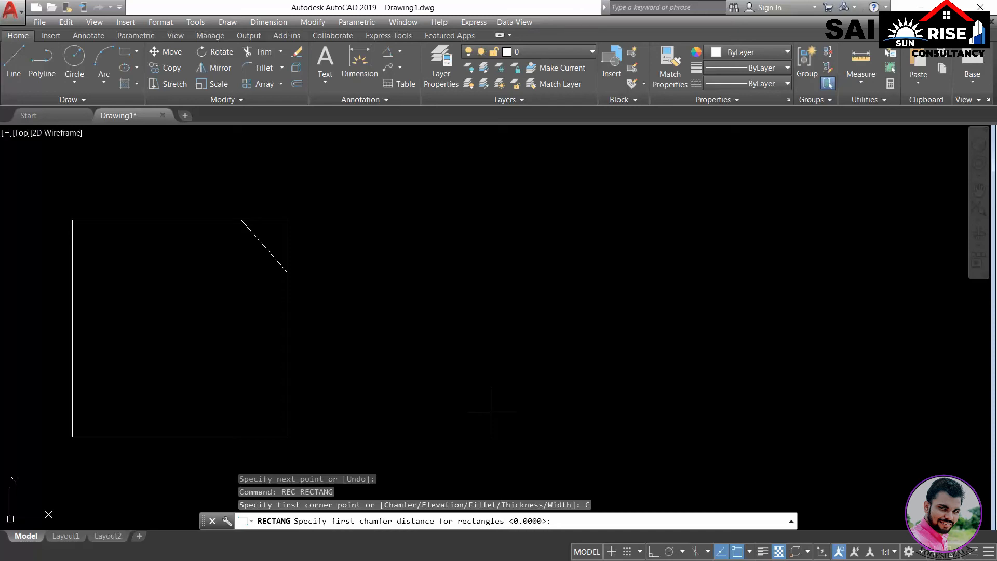
text(0)
key(Return)
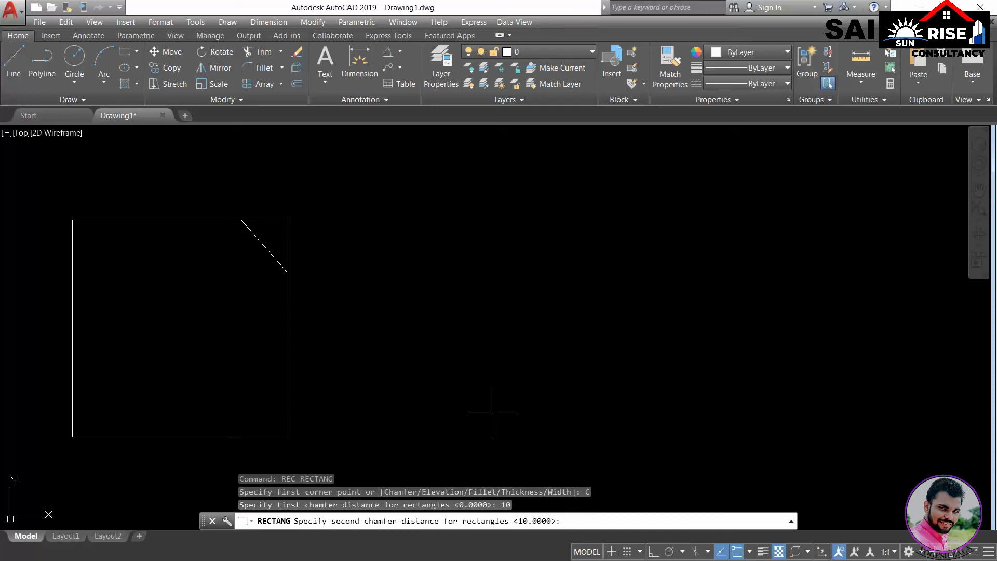
key(Return)
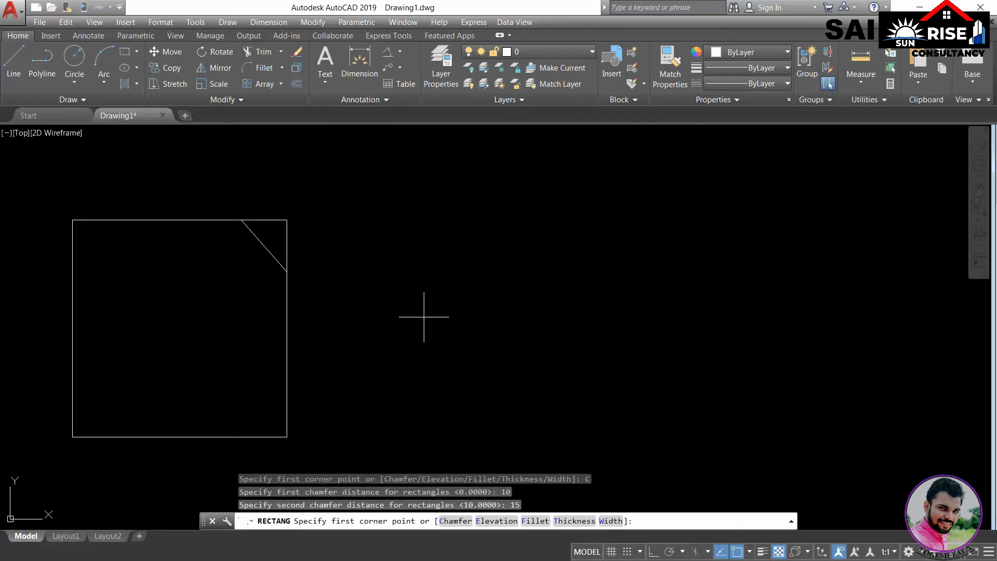
middle_drag(566, 264, 370, 261)
click(420, 228)
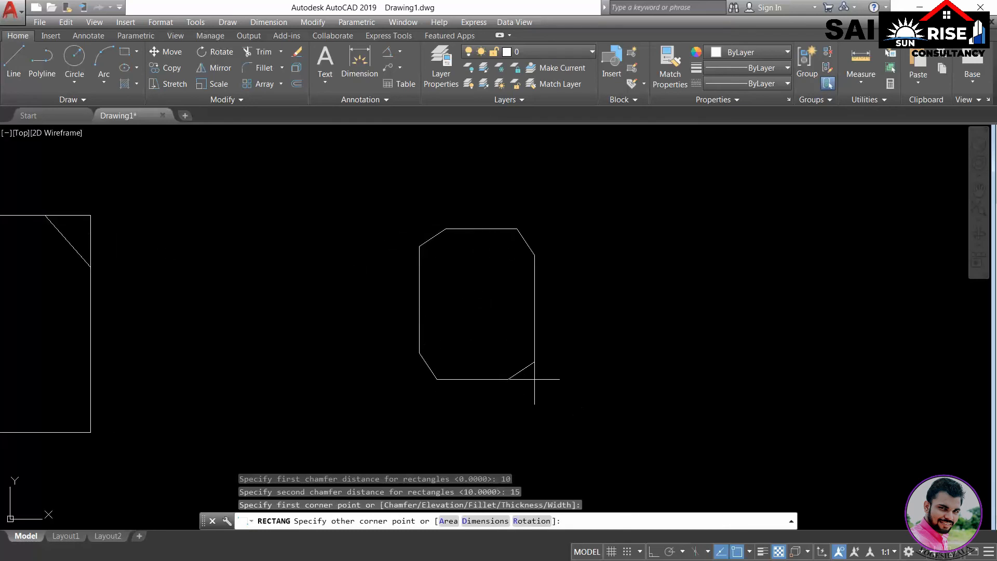
scroll(437, 263, up, 6)
scroll(471, 252, down, 4)
scroll(475, 238, down, 4)
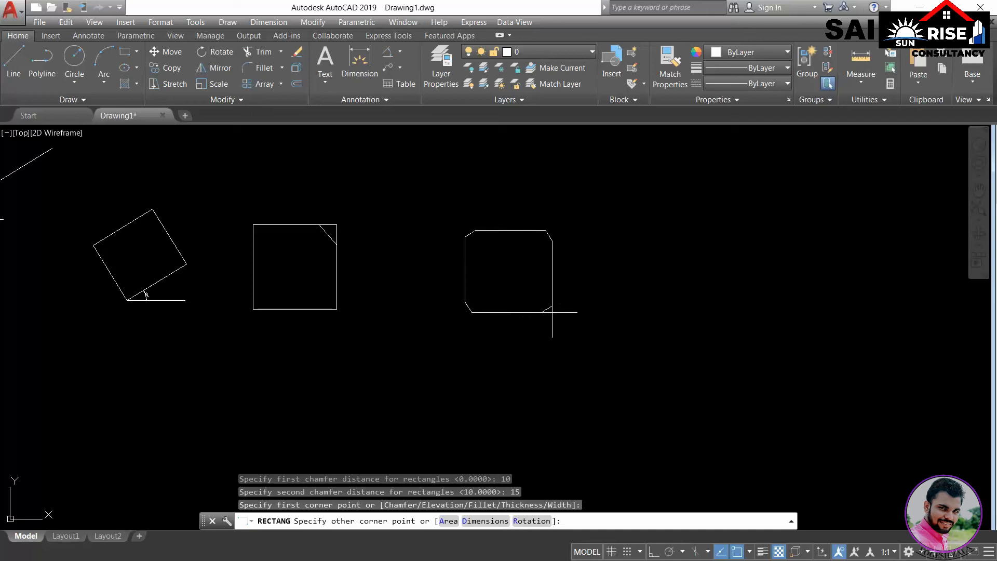
key(F8)
text(@100,)
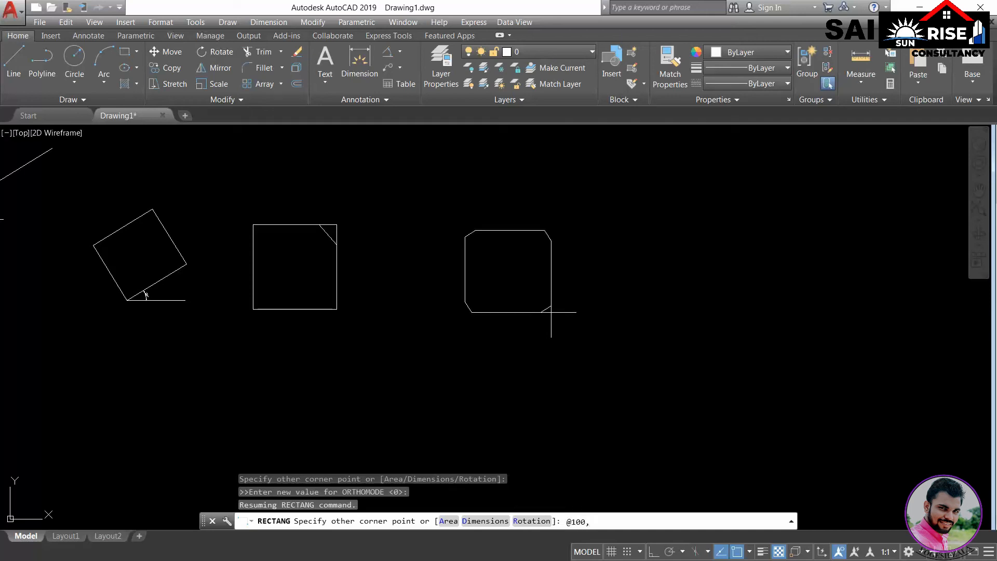
text(100)
key(Return)
- Draw a horizontal line extending the chamfered rectangle's bottom edge to the left, past its lower-left chamfer
scroll(476, 229, up, 5)
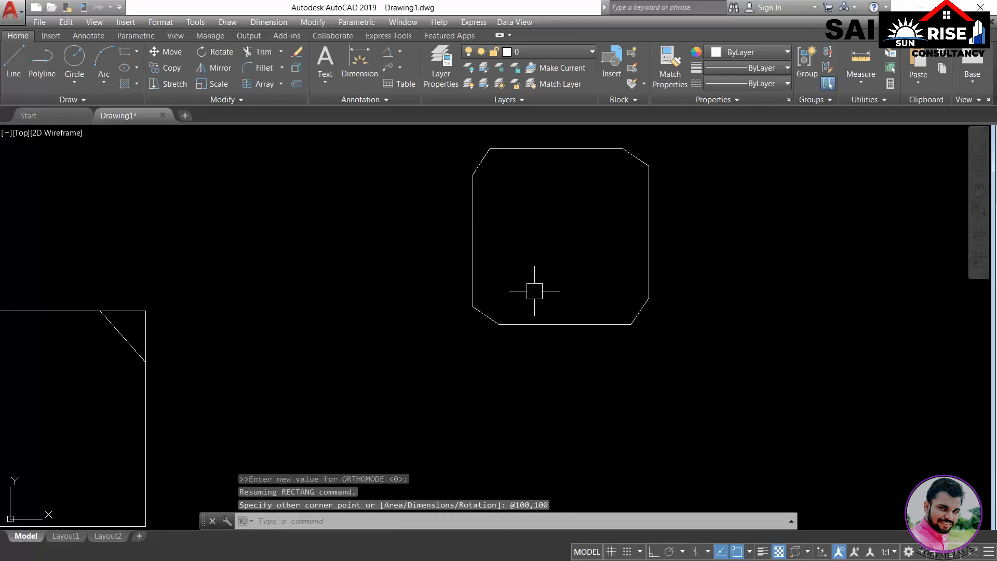
text(l)
key(Return)
scroll(478, 336, up, 2)
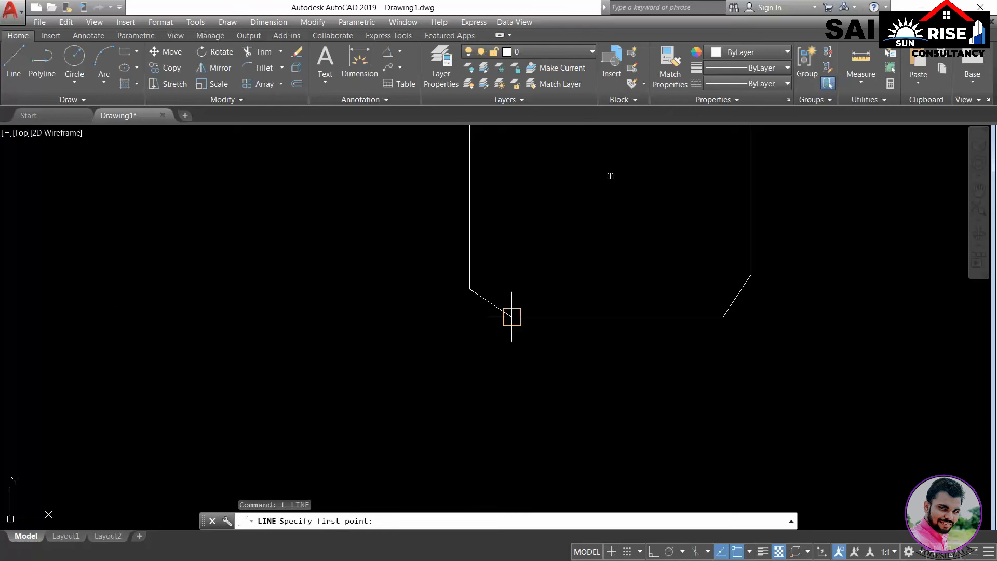
click(512, 317)
click(412, 317)
key(Return)
- Draw a vertical line extending the chamfered rectangle's left edge downward, across the bottom extension line
key(Return)
click(467, 284)
key(Return)
key(Return)
click(469, 288)
click(469, 332)
middle_drag(534, 223, 540, 393)
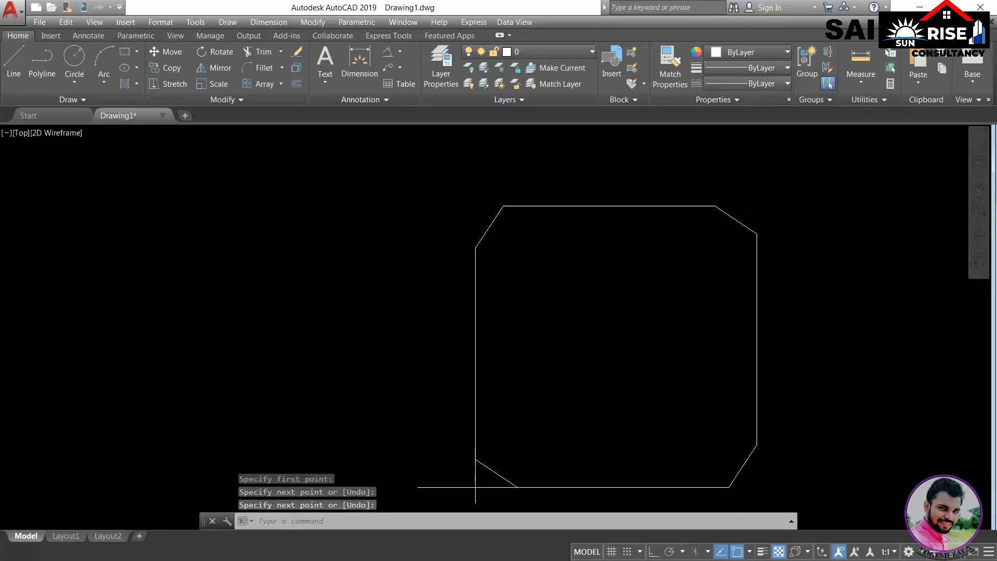
key(Return)
- Draw lines extending the chamfered rectangle's left edge upward by about 29 units and its top edge to the left, crossing outside the upper-left chamfer
key(Return)
click(475, 247)
click(475, 165)
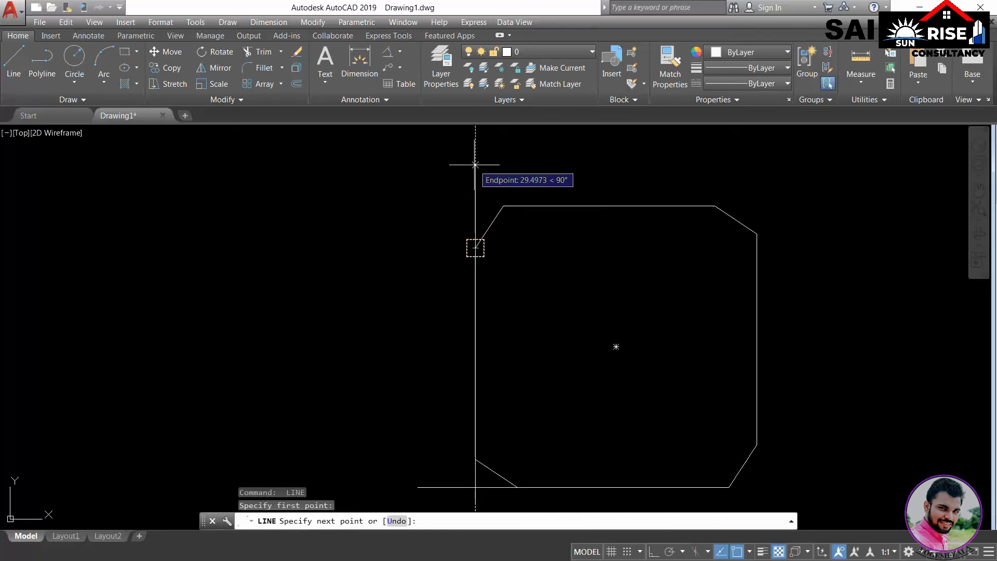
key(Return)
key(Return)
click(503, 205)
click(441, 206)
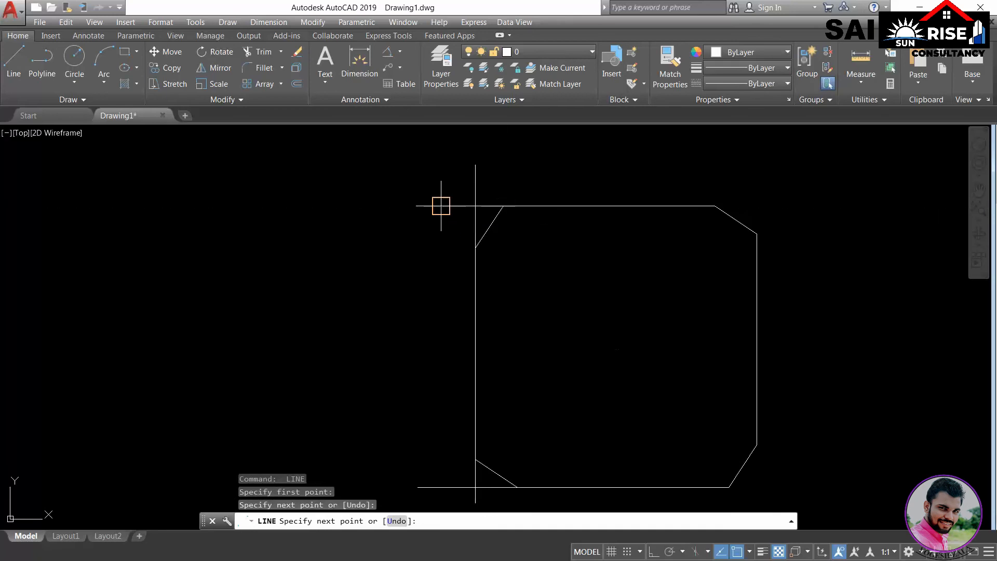
key(Return)
- Add a horizontal linear dimension above the upper-left chamfer, from its top end to the intersection of the extension lines
click(399, 55)
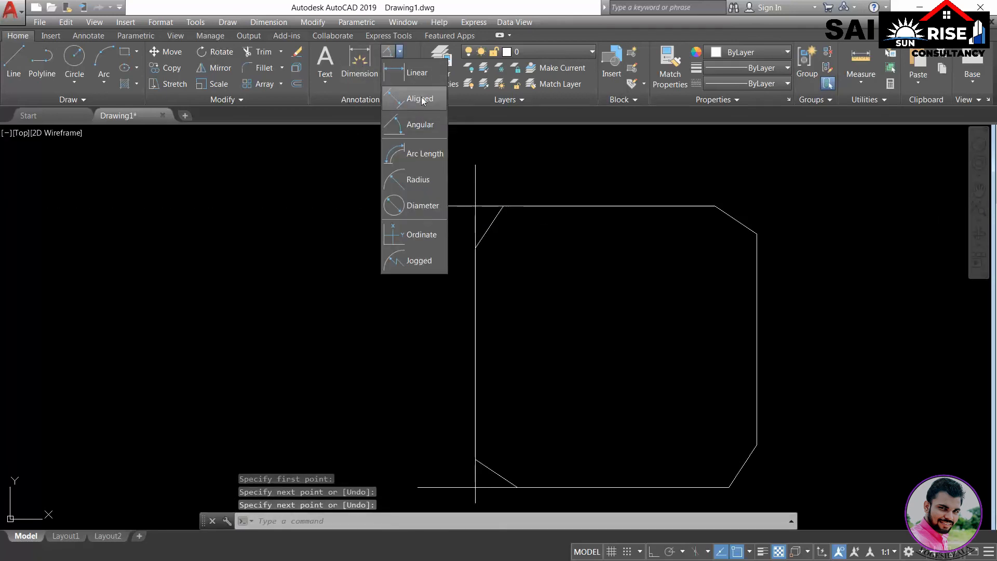
click(426, 73)
scroll(469, 154, up, 4)
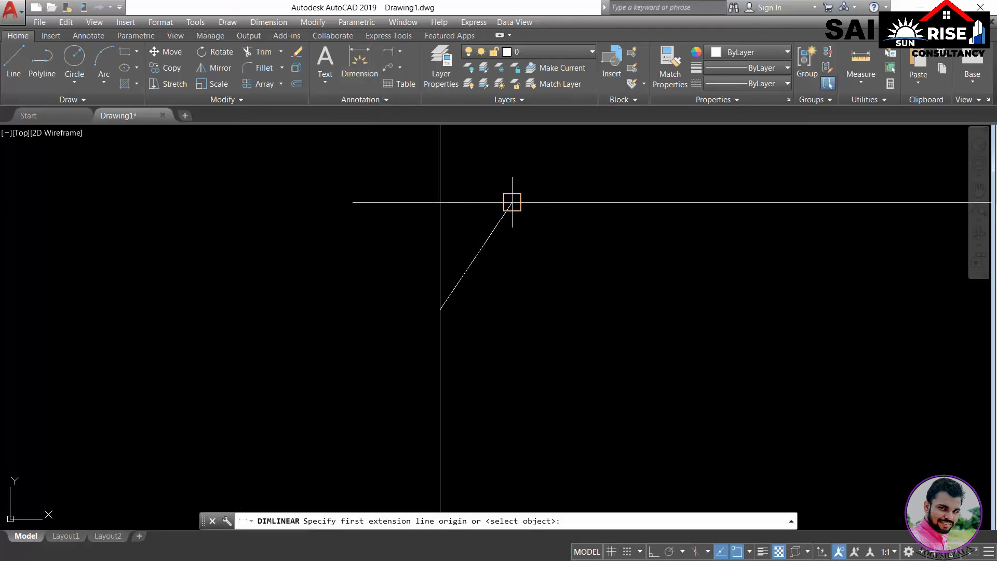
click(512, 202)
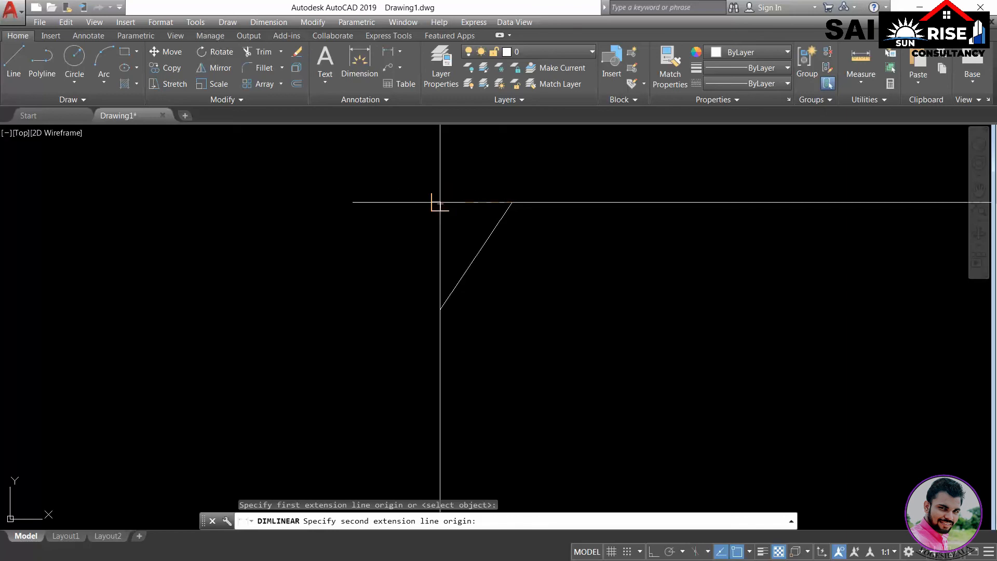
click(440, 202)
click(439, 181)
- Add a vertical linear dimension outside the upper-left chamfer, from the extension lines' intersection to the chamfer's lower end
key(Return)
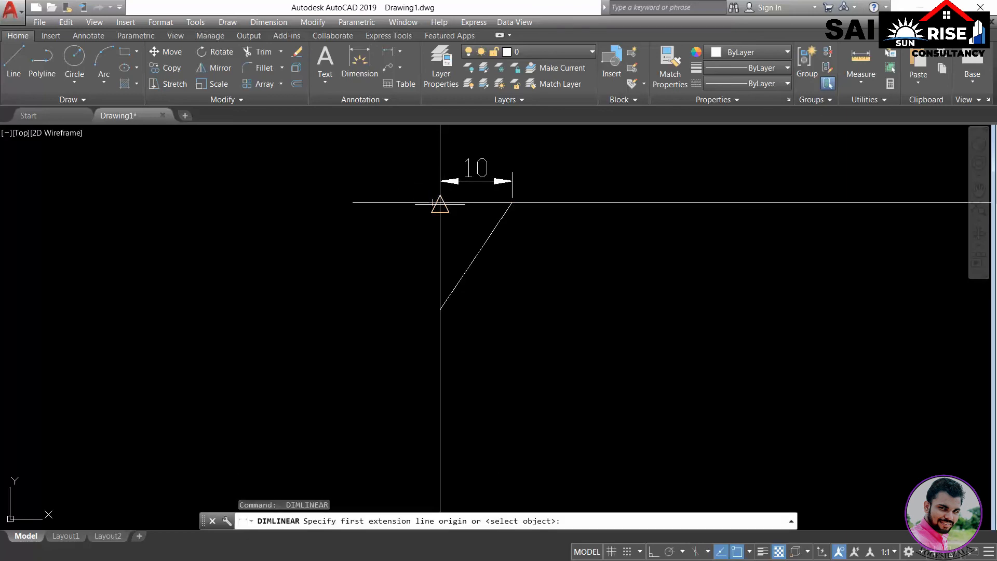
scroll(440, 204, up, 5)
click(440, 204)
scroll(396, 200, down, 8)
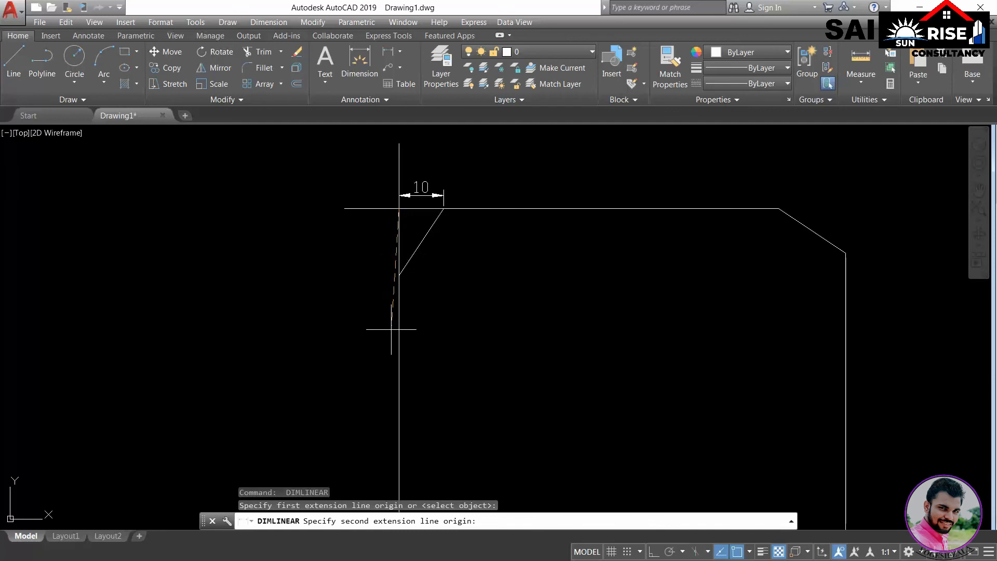
click(399, 275)
click(381, 275)
- Add a vertical linear dimension outside the lower-left chamfer, from the extension lines' intersection to the chamfer's upper end
scroll(410, 253, down, 4)
middle_drag(421, 334, 446, 239)
scroll(433, 311, up, 6)
key(Return)
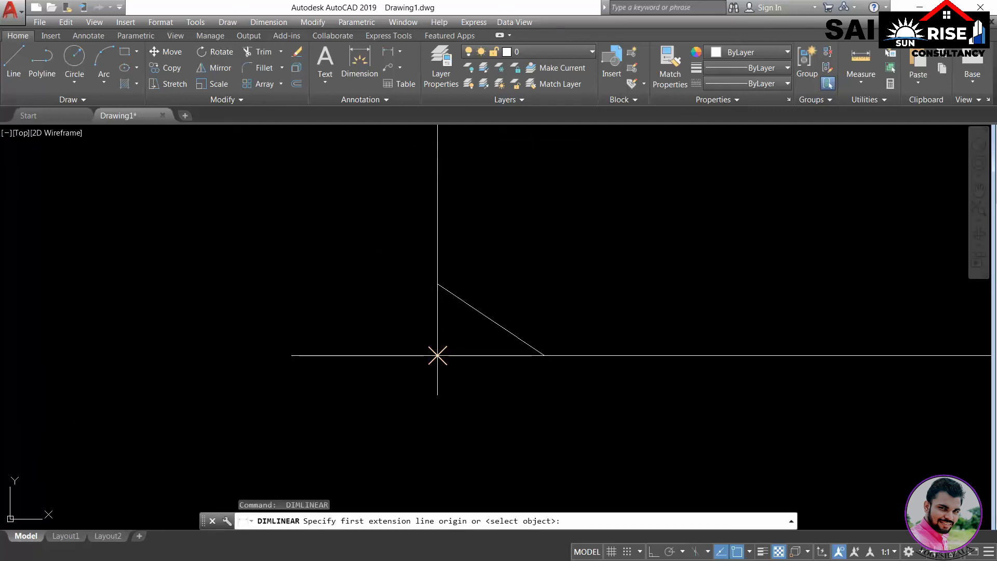
click(437, 355)
click(438, 284)
click(404, 291)
- Add a horizontal linear dimension below the lower-left chamfer, from its bottom end to the extension lines' intersection
key(Return)
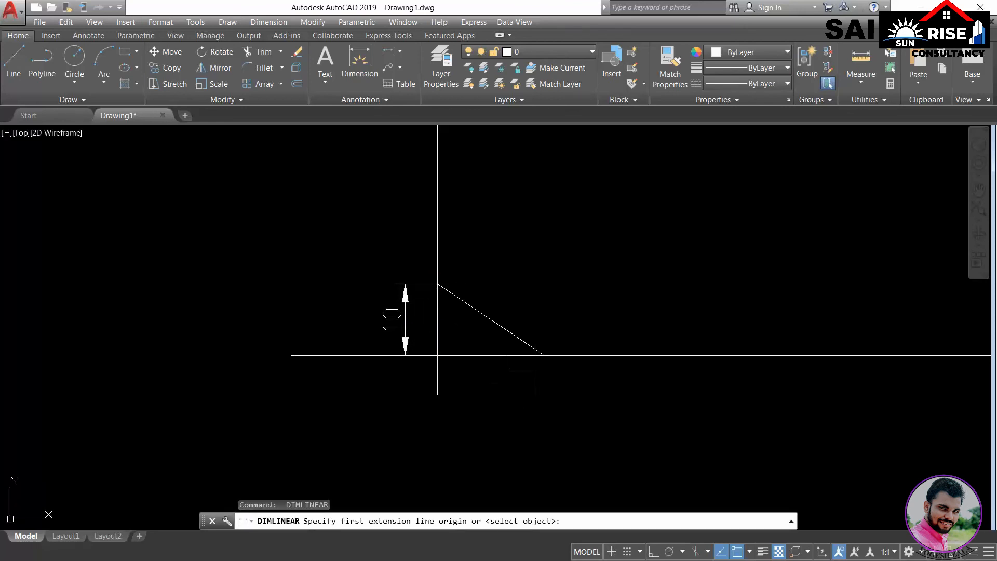
click(544, 355)
click(438, 355)
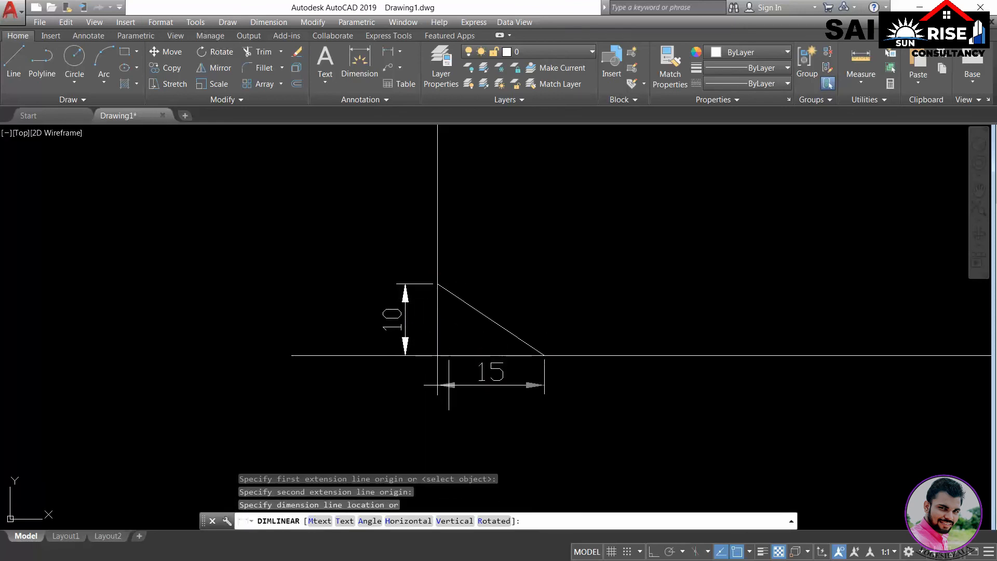
click(452, 384)
- Add a vertical linear dimension between the two ends of the upper-right chamfer, placed outside the rectangle's right edge
scroll(451, 383, down, 3)
scroll(450, 383, down, 2)
scroll(577, 281, up, 5)
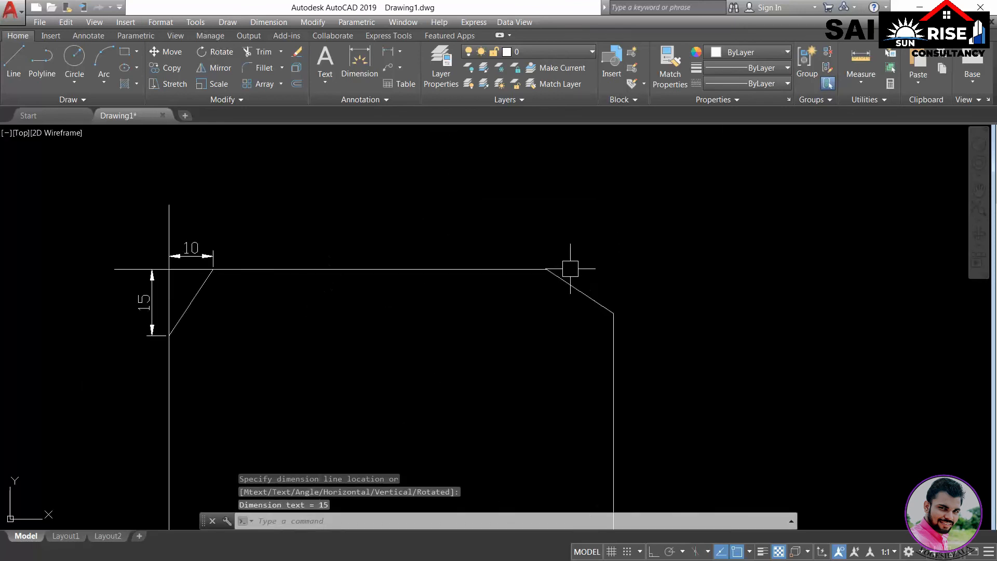
key(Return)
click(613, 312)
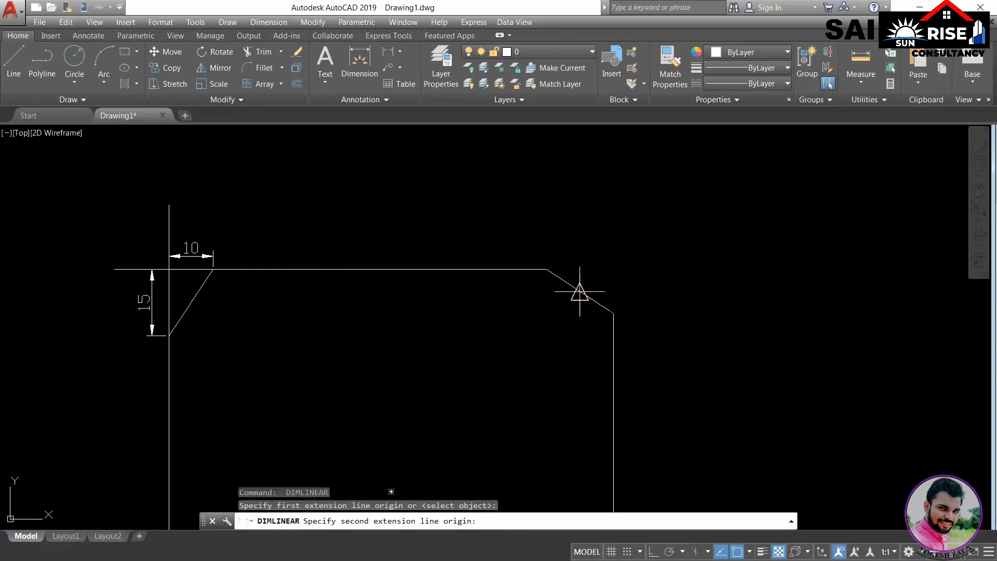
click(546, 269)
click(641, 291)
key(Return)
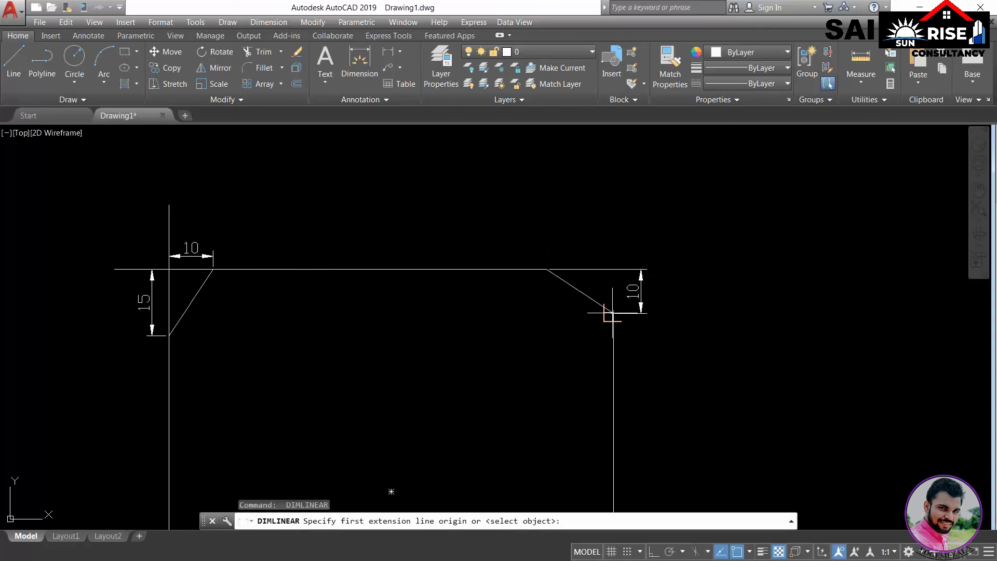
click(613, 313)
click(546, 269)
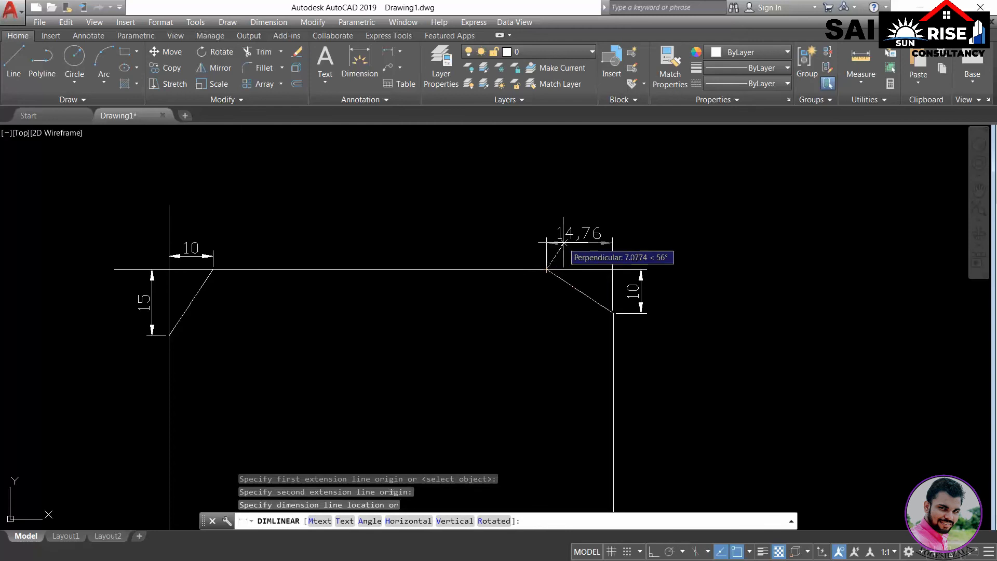
key(Escape)
- Add a horizontal linear dimension between the exact endpoints of the upper-right chamfer, placed above the rectangle's top edge
key(Return)
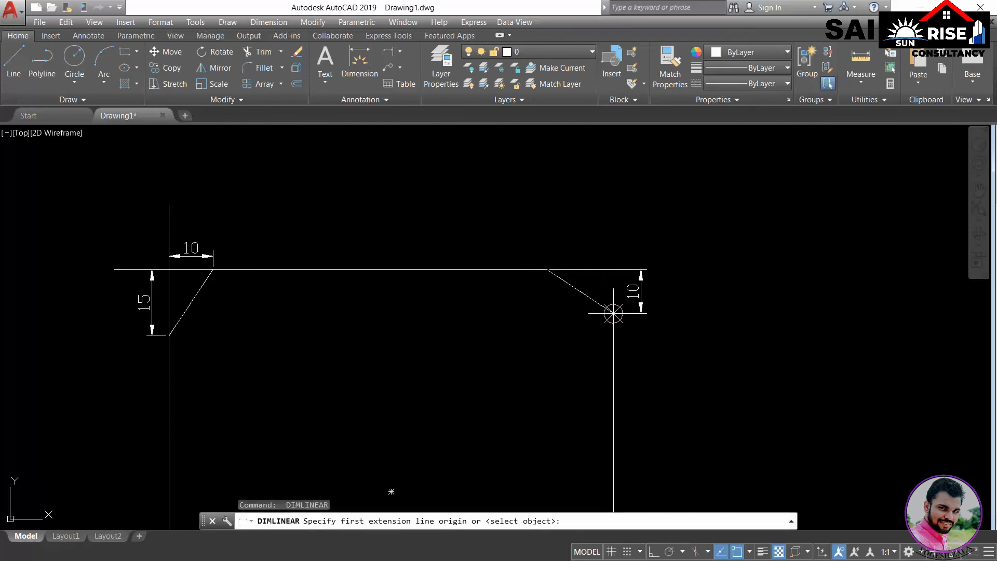
scroll(626, 338, up, 5)
click(613, 312)
scroll(613, 312, down, 3)
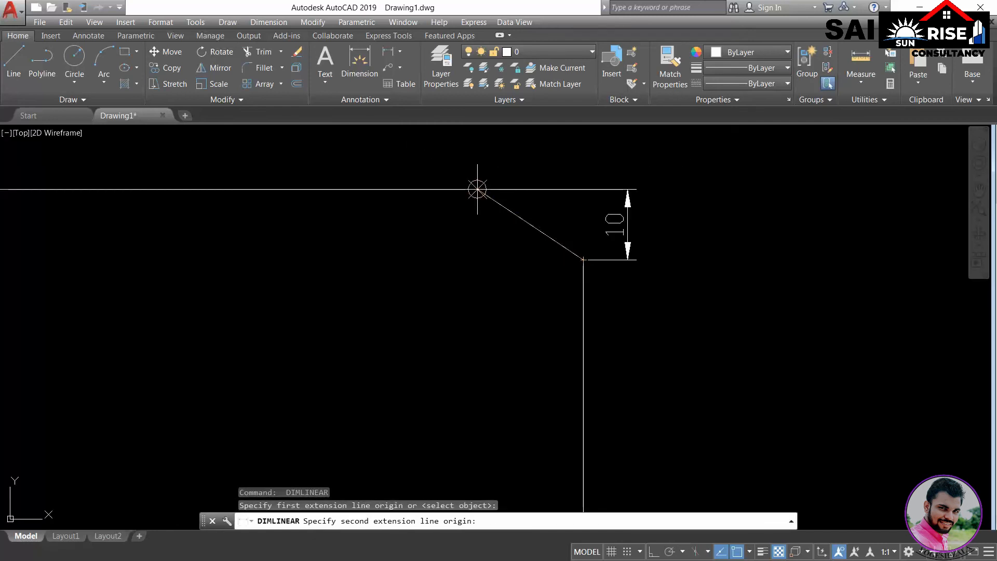
scroll(469, 189, up, 4)
click(494, 188)
scroll(494, 188, down, 4)
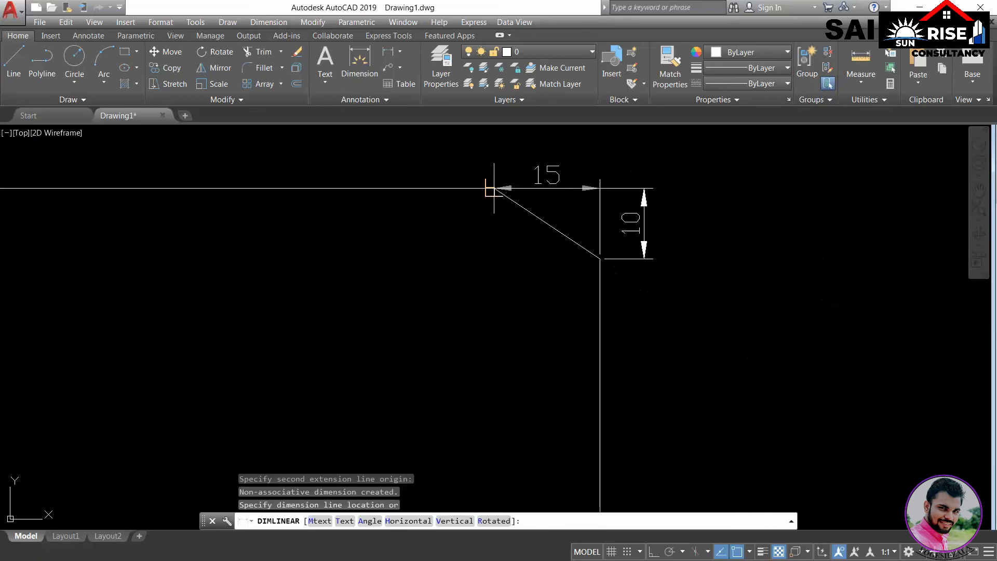
click(522, 155)
scroll(521, 158, down, 4)
middle_drag(596, 287, 601, 214)
middle_drag(603, 345, 598, 400)
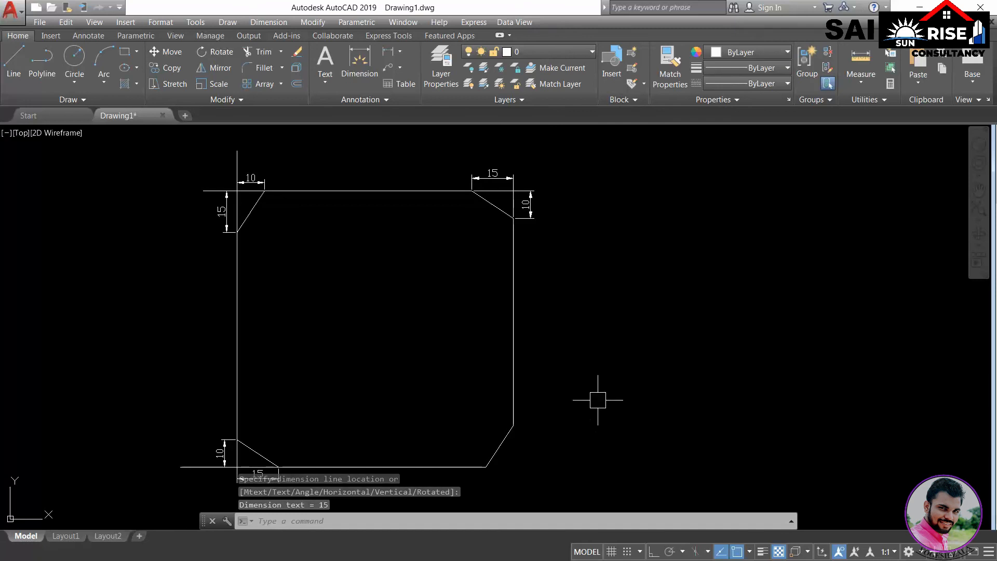
key(Escape)
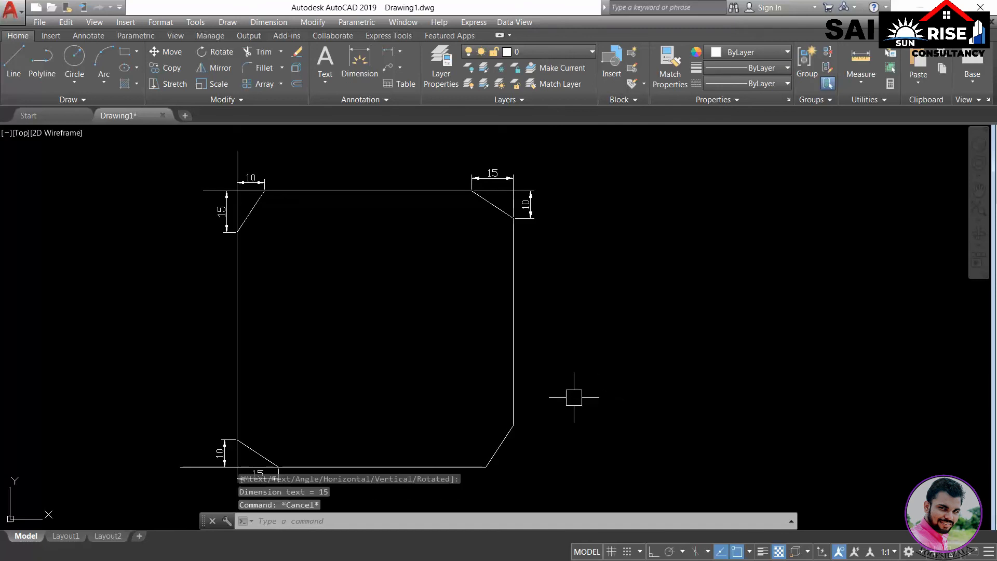
- Draw a rectangle with both chamfer distances set to 10 in the empty area beside the dimensioned chamfered rectangle
text(rec)
key(Return)
text(c)
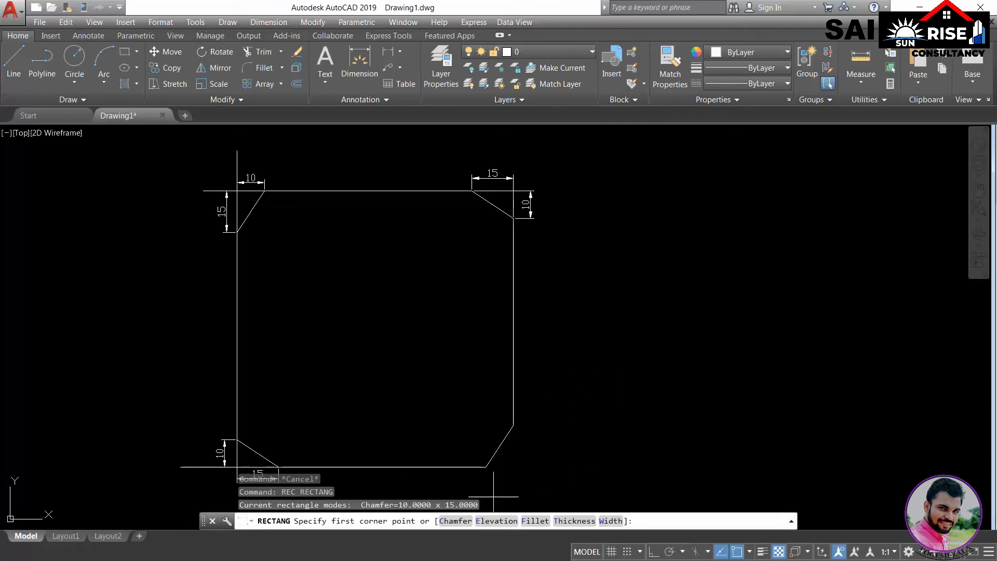
key(Return)
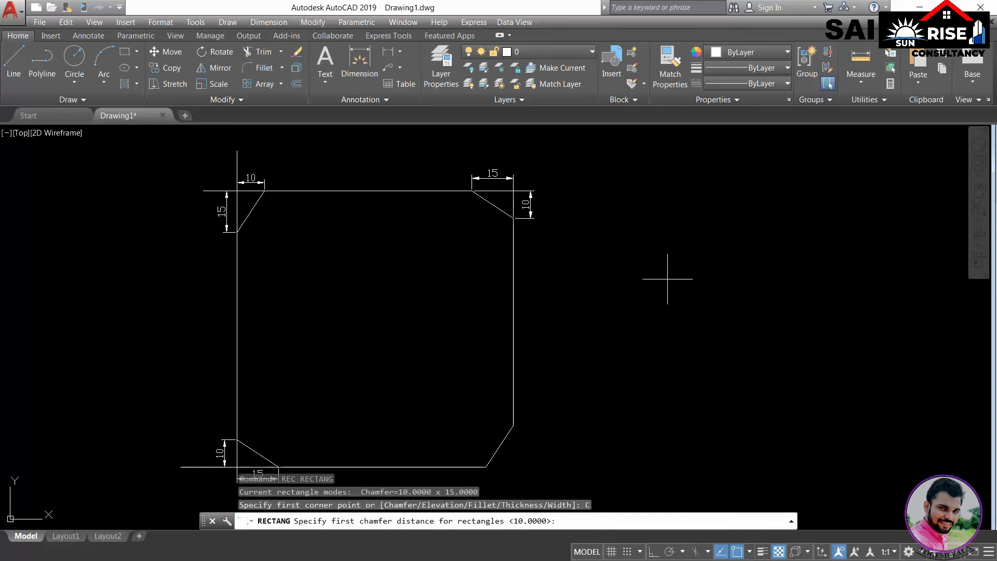
text(10)
key(Return)
text(1)
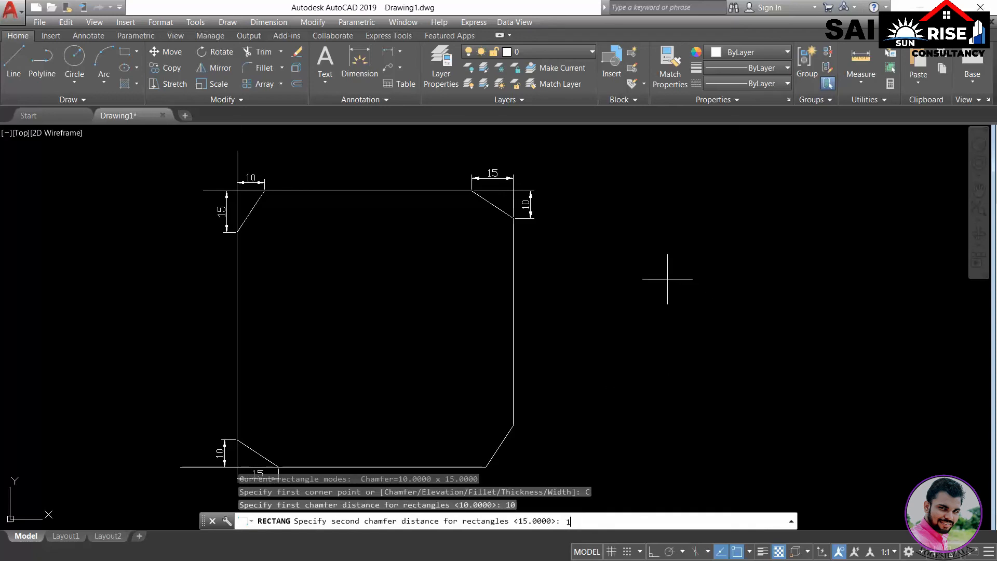
text(0)
key(Return)
click(639, 213)
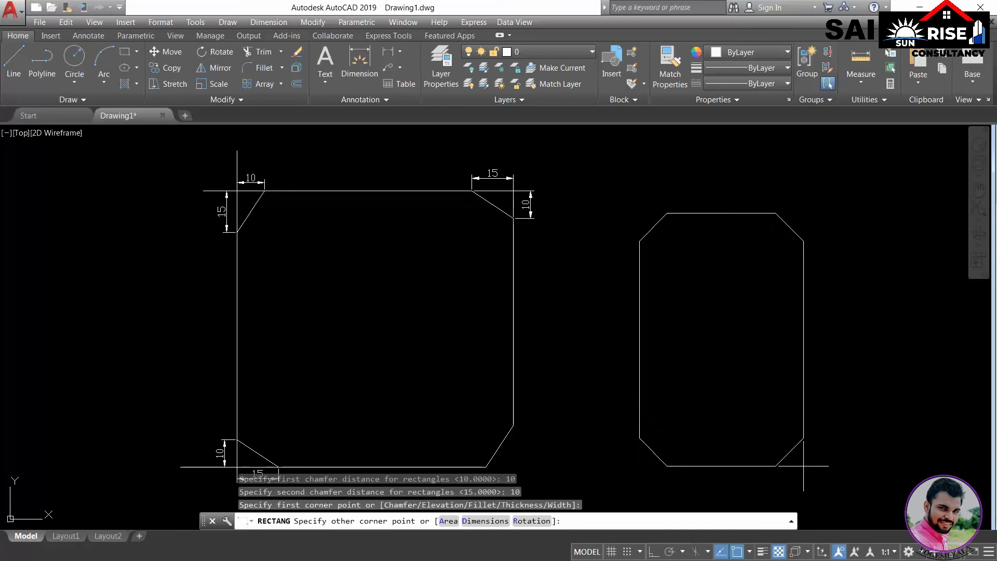
click(875, 481)
- Reset both rectangle chamfer distances to 0 and draw a sharp-cornered rectangle to the right of the evenly chamfered one
middle_drag(797, 429, 452, 344)
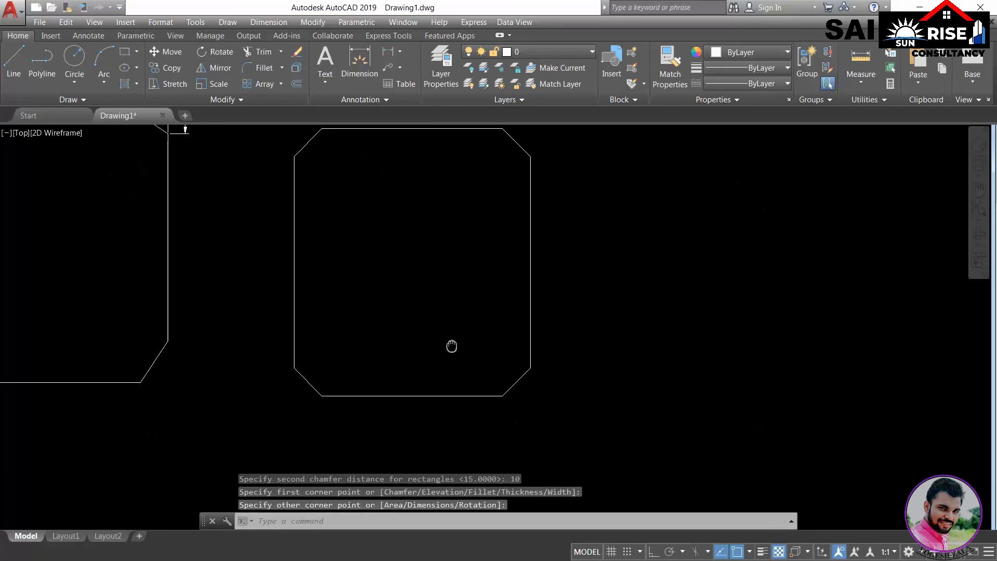
scroll(482, 372, down, 3)
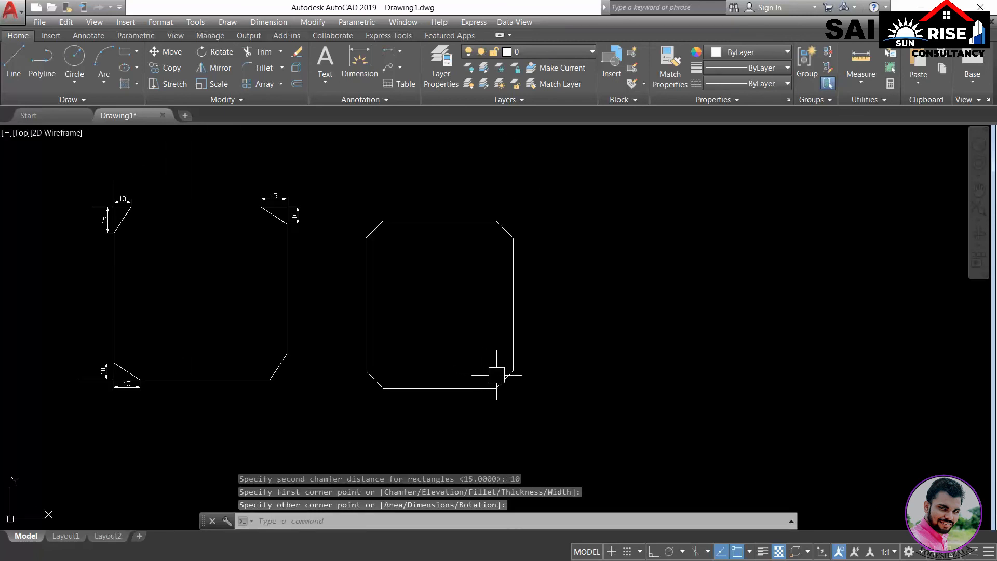
key(Return)
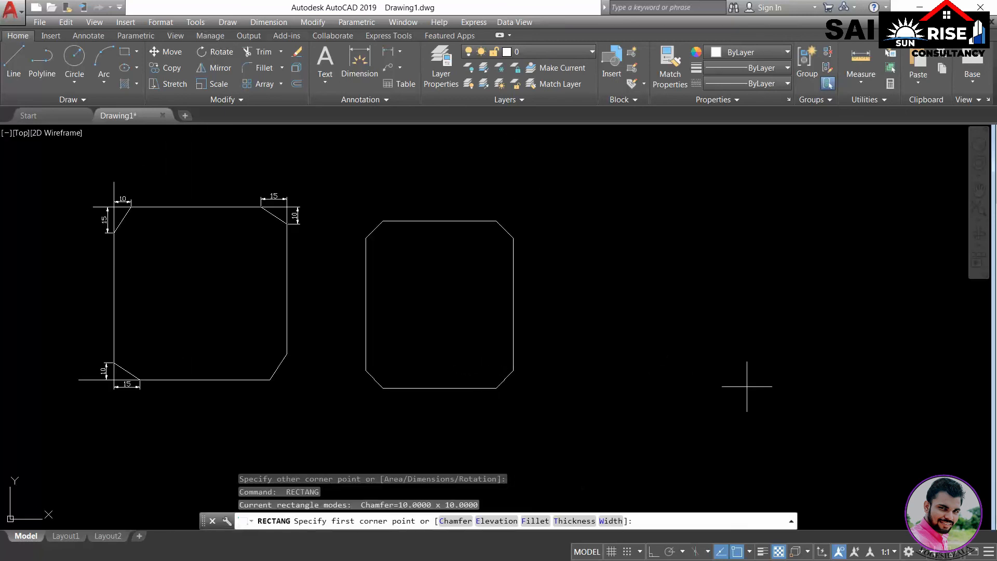
click(461, 520)
text(0)
key(Return)
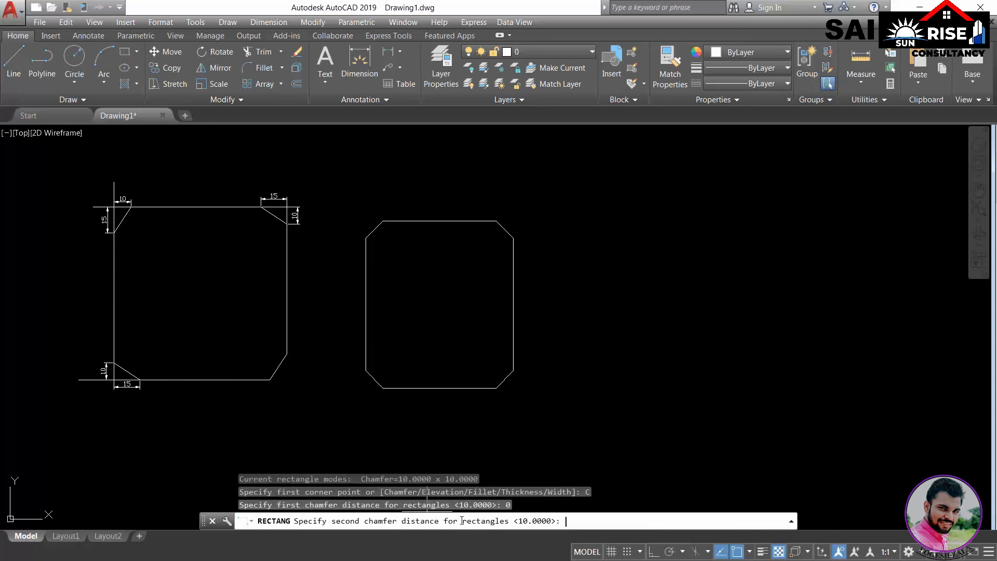
text(0)
key(Return)
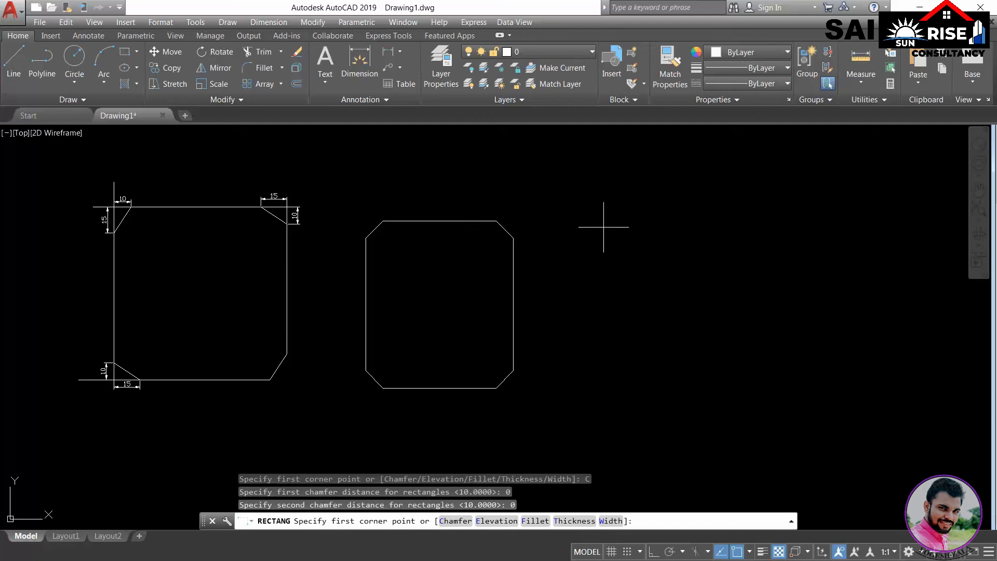
click(594, 238)
click(759, 389)
- Draw a rectangle with a fillet radius of 10 to the right of the sharp-cornered rectangle
middle_drag(832, 366, 561, 366)
key(Return)
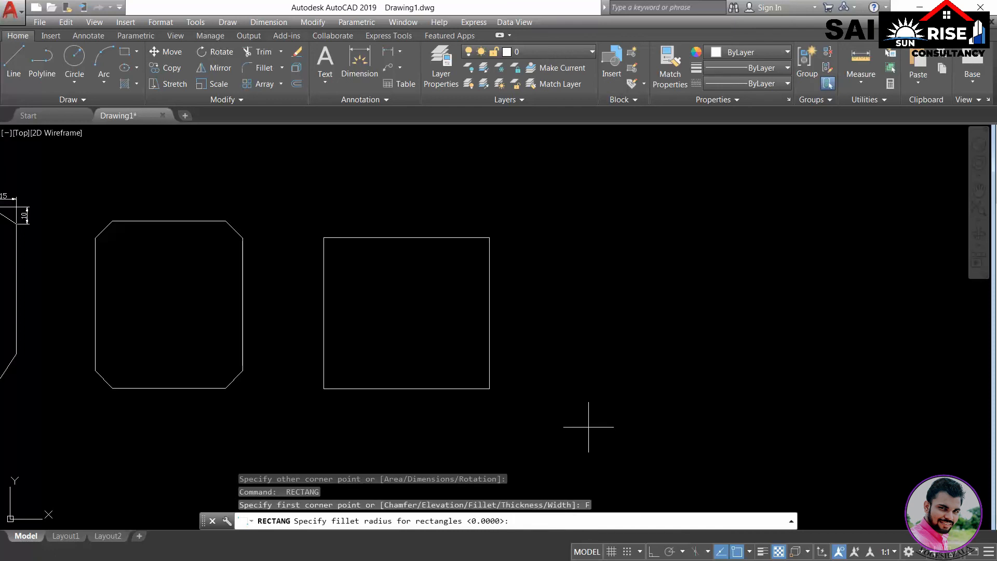
text(10)
key(Return)
key(Return)
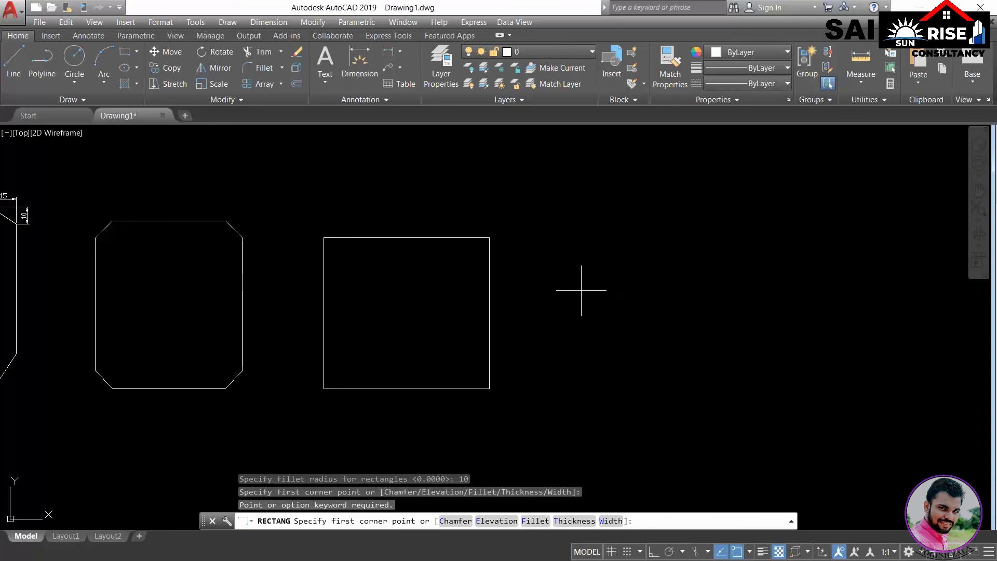
click(569, 248)
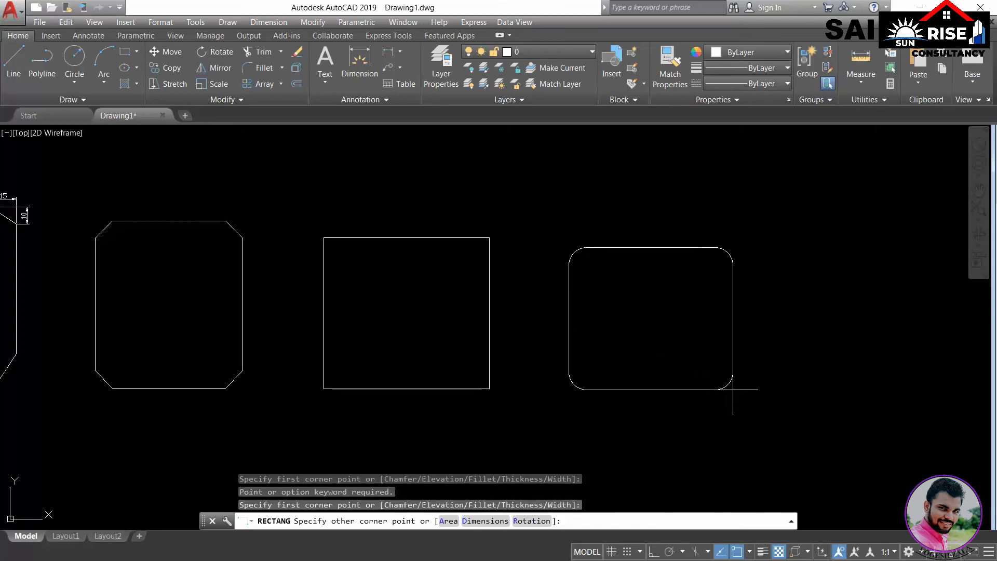
click(733, 392)
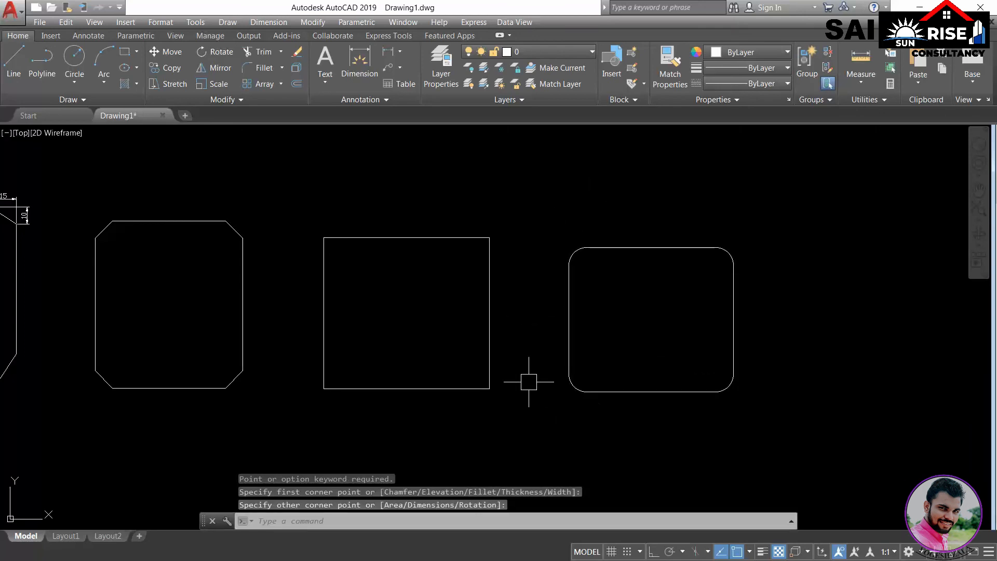
- Add a radius dimension to the filleted rectangle's upper-left corner arc, with its text outside the corner
click(400, 69)
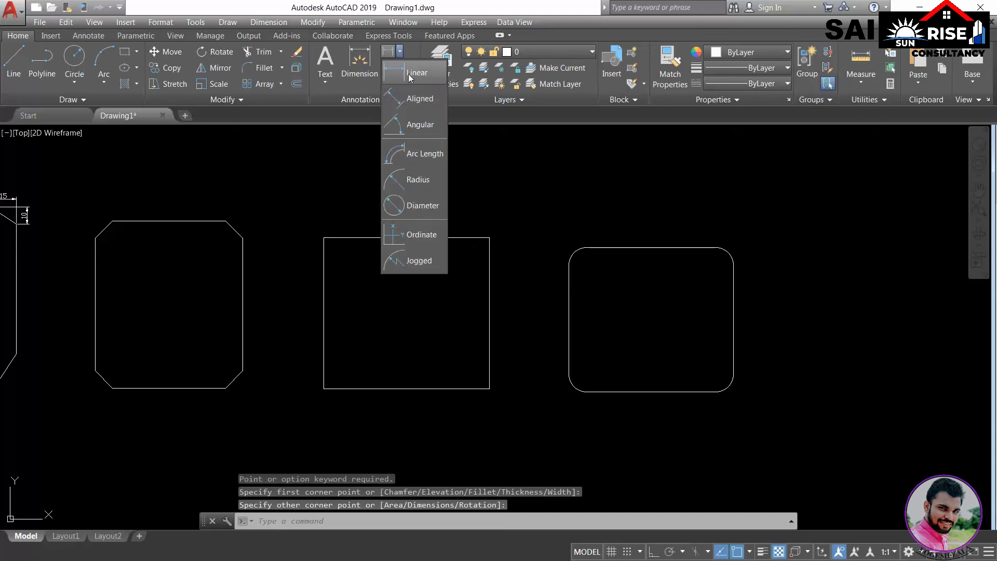
click(432, 185)
scroll(593, 249, up, 4)
click(575, 251)
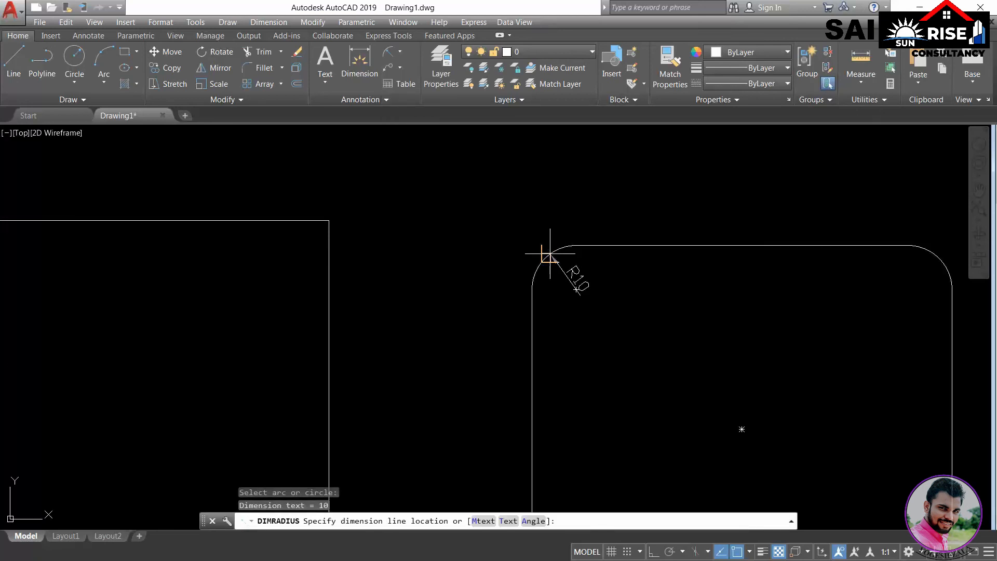
click(535, 250)
scroll(600, 314, down, 2)
middle_drag(599, 314, 467, 263)
scroll(483, 278, down, 2)
middle_drag(603, 313, 533, 307)
key(Return)
key(Escape)
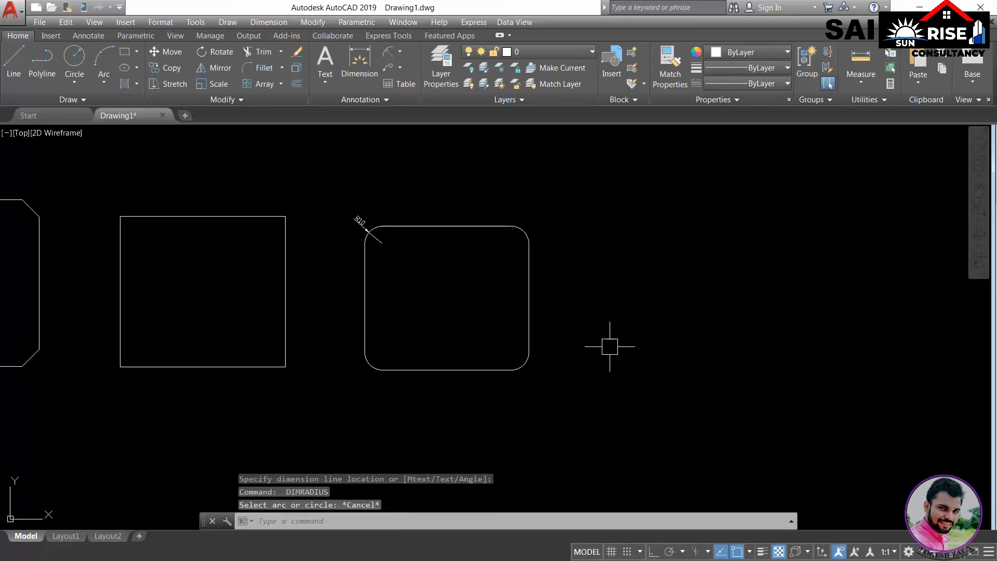
- Start a new rectangle and reset its fillet radius to 0
text(rec)
key(Return)
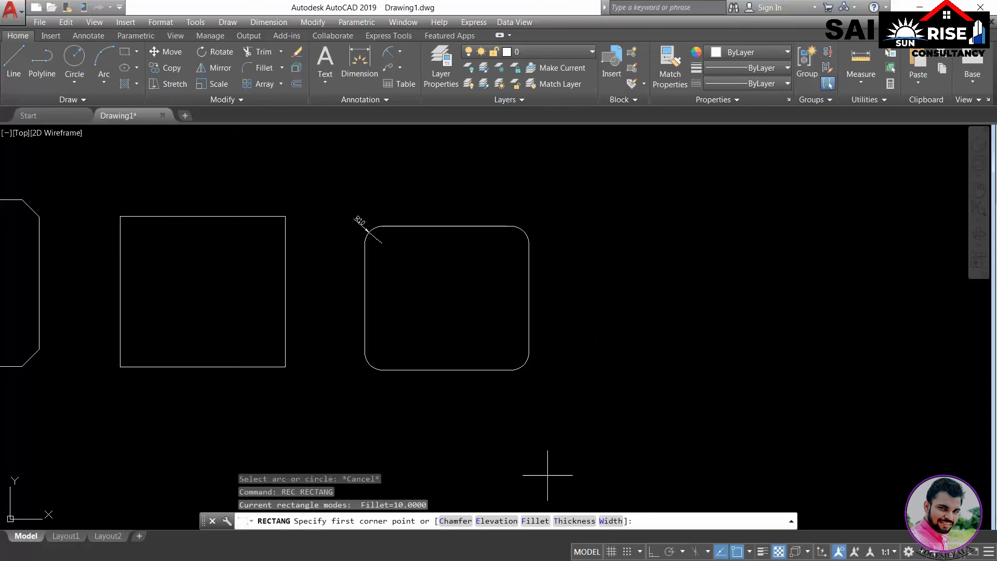
click(540, 520)
text(0)
key(Return)
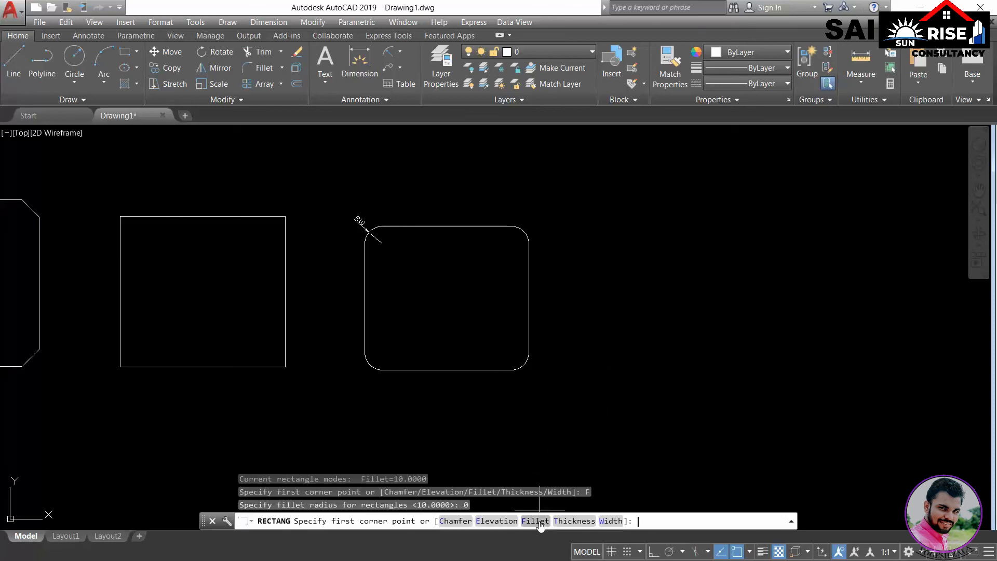
- Draw the sharp-cornered rectangle in the empty space to the right of the filleted rectangle
click(589, 227)
click(742, 363)
middle_drag(797, 337, 663, 349)
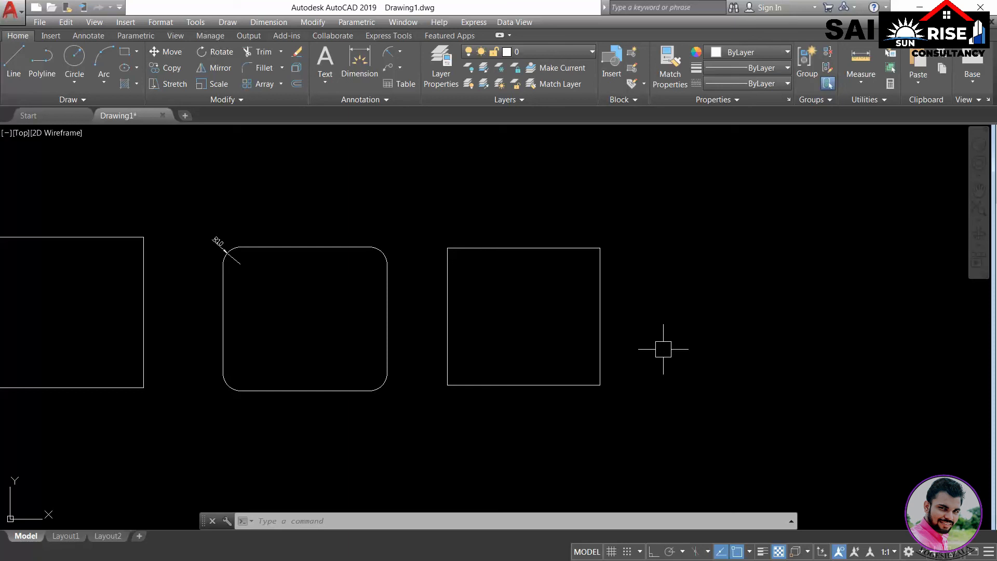
text(rec)
key(Return)
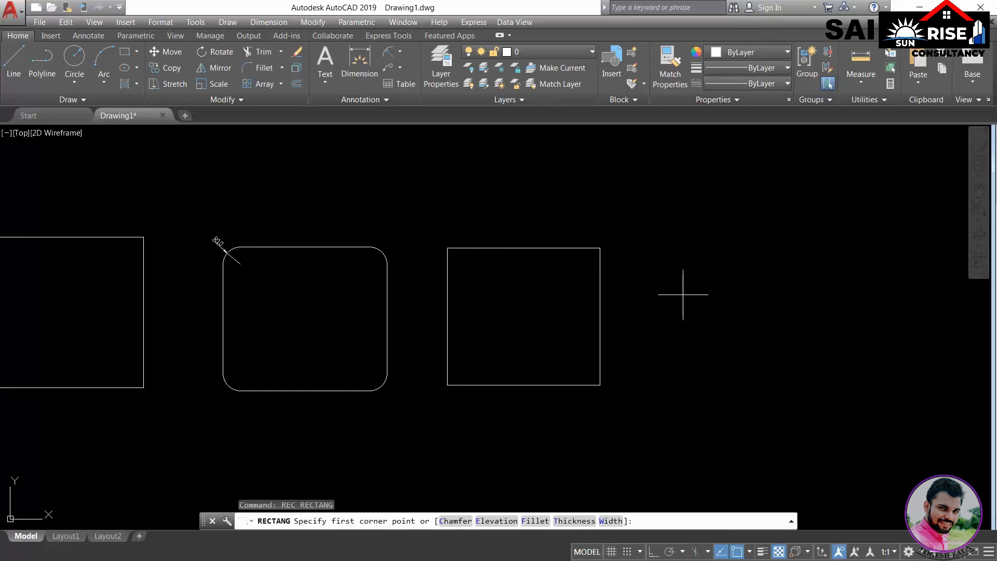
click(693, 276)
key(Escape)
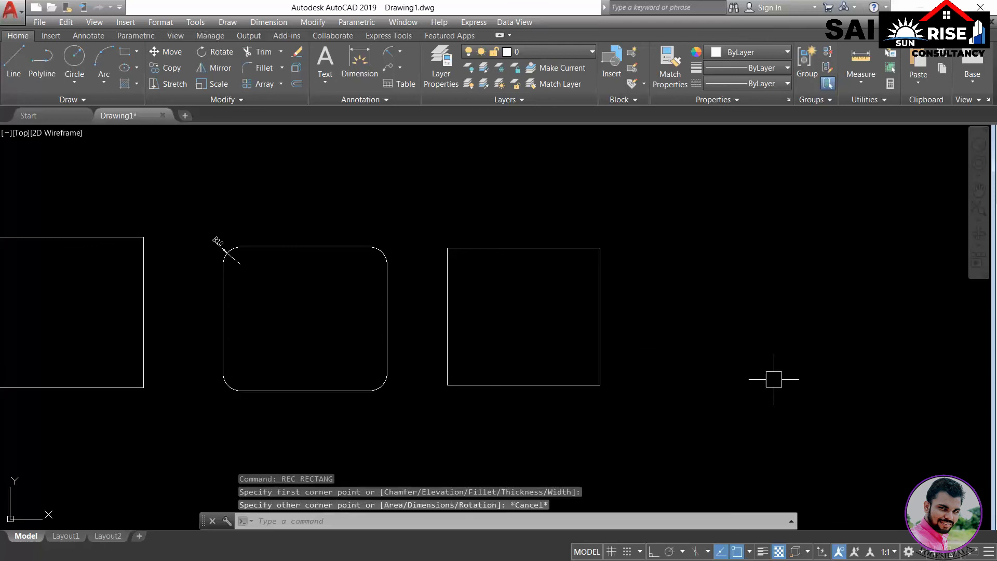
- Draw a rectangle with a line width of 10 to the right of the last sharp-cornered rectangle
key(Return)
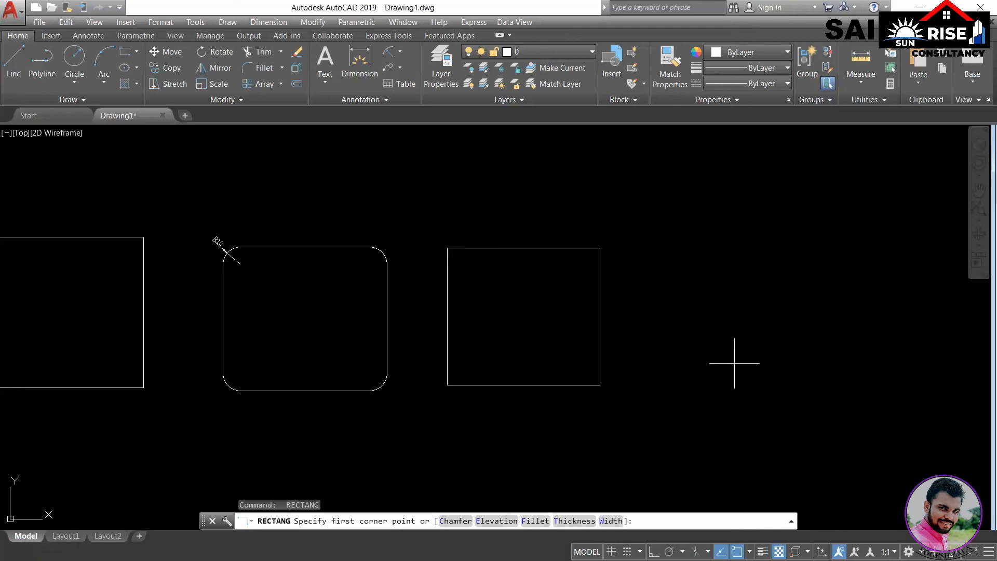
click(610, 521)
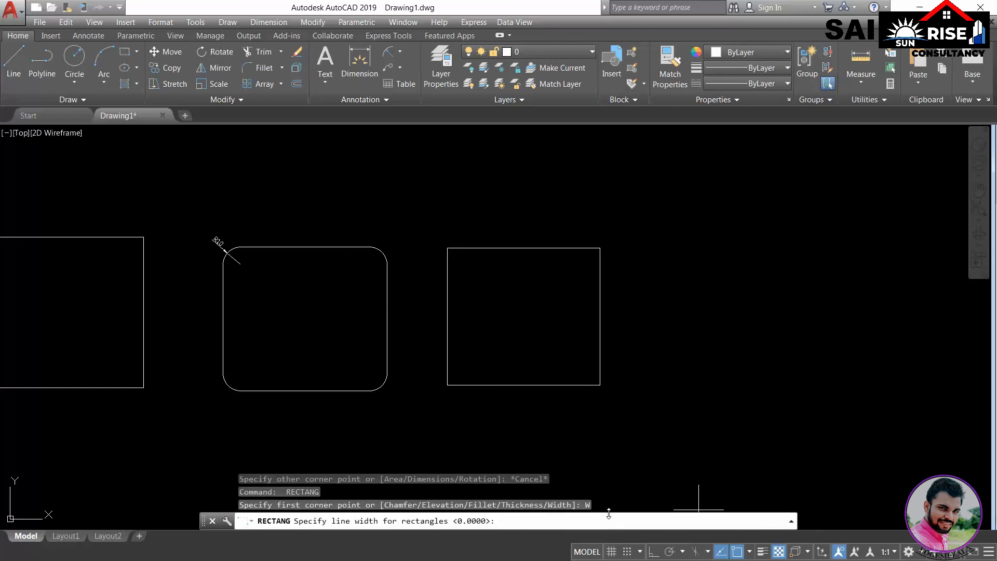
text(10)
key(Return)
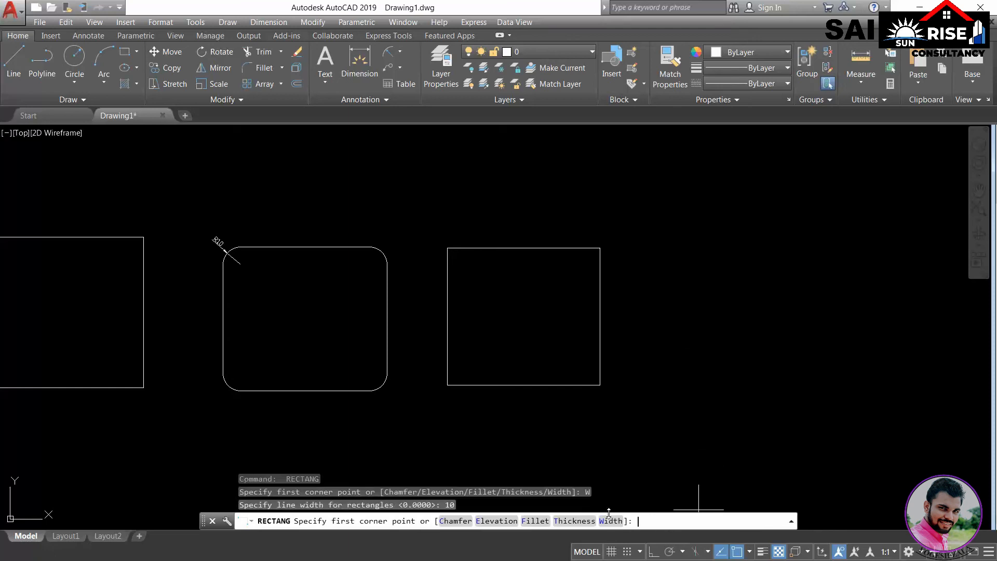
click(678, 238)
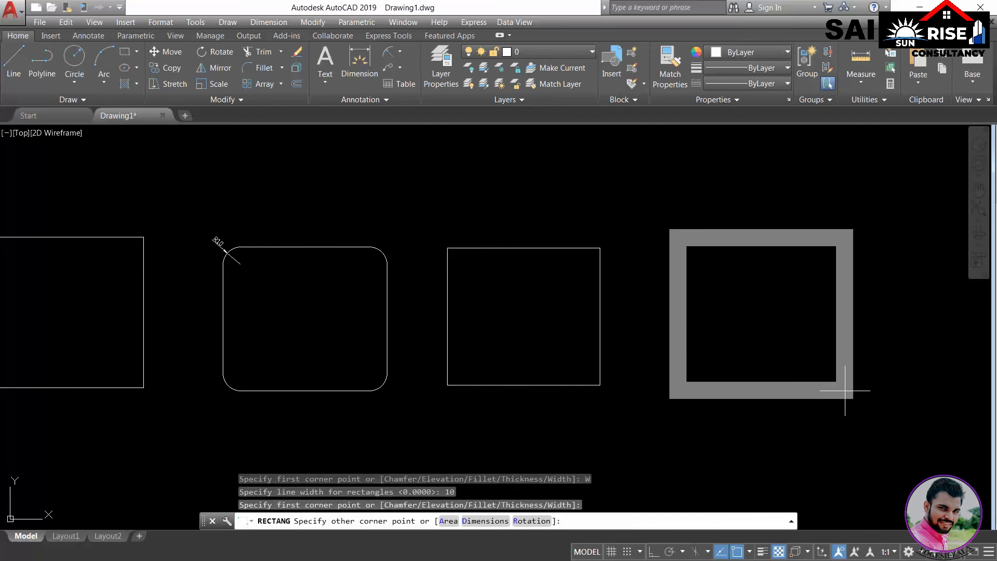
click(844, 389)
- Draw a second rectangle with the same thick line width to the right of the first thick one
middle_drag(904, 385, 605, 339)
key(Return)
click(645, 192)
click(801, 348)
- Reset the rectangle line width to 0 and draw a thin-lined rectangle to the right of the second thick one
key(Return)
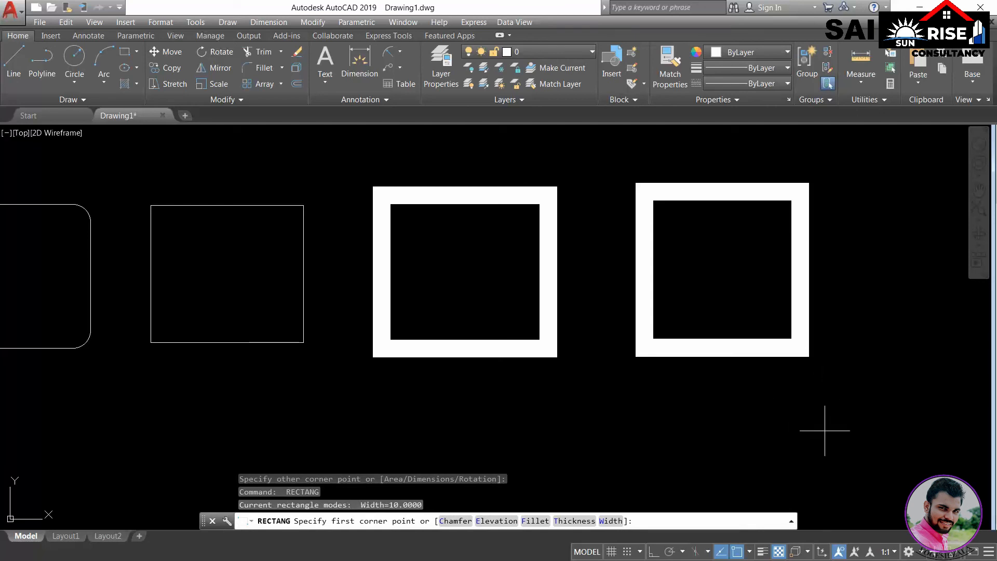
click(618, 520)
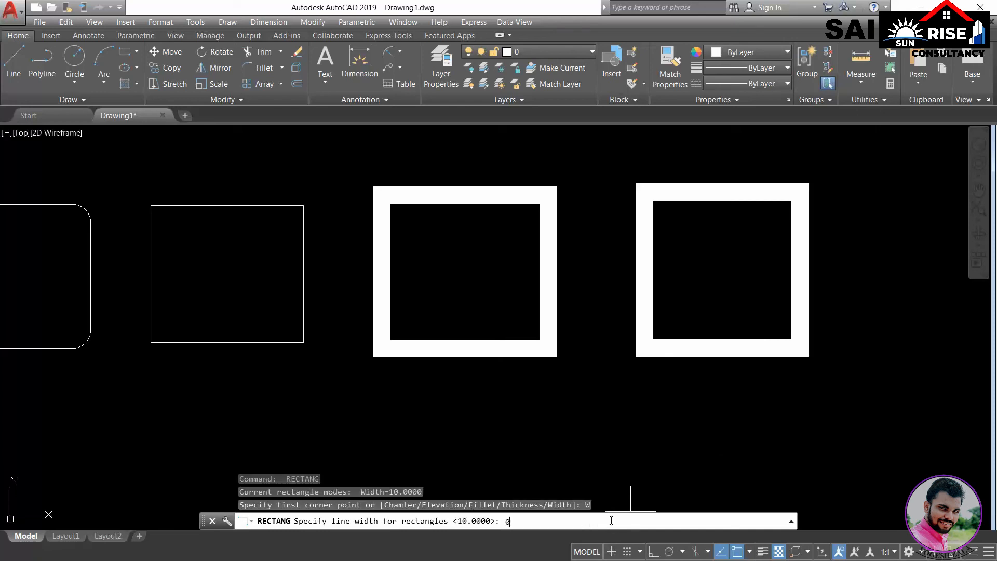
key(Return)
middle_drag(721, 269, 507, 296)
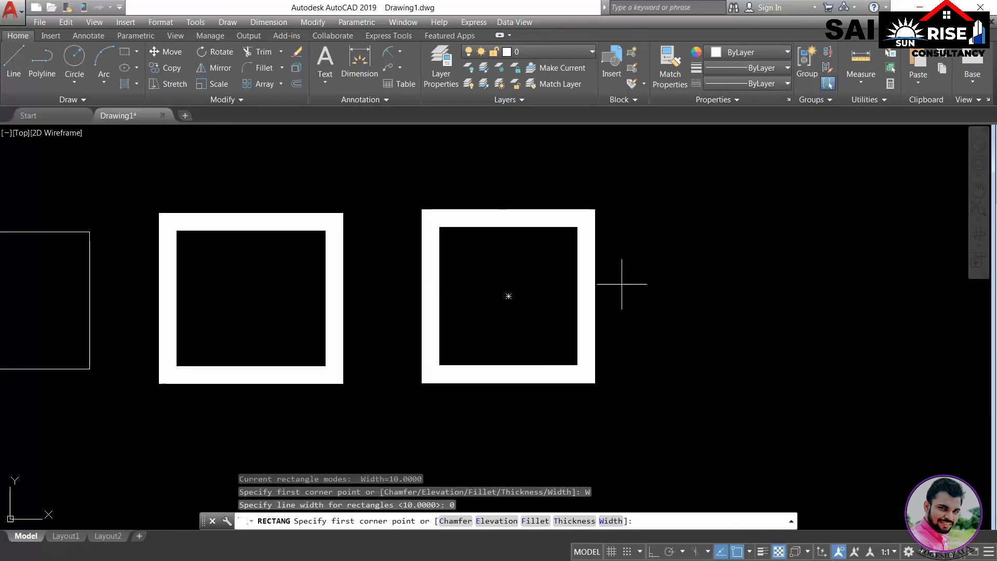
click(675, 205)
click(881, 390)
scroll(706, 414, down, 4)
middle_drag(705, 412, 698, 366)
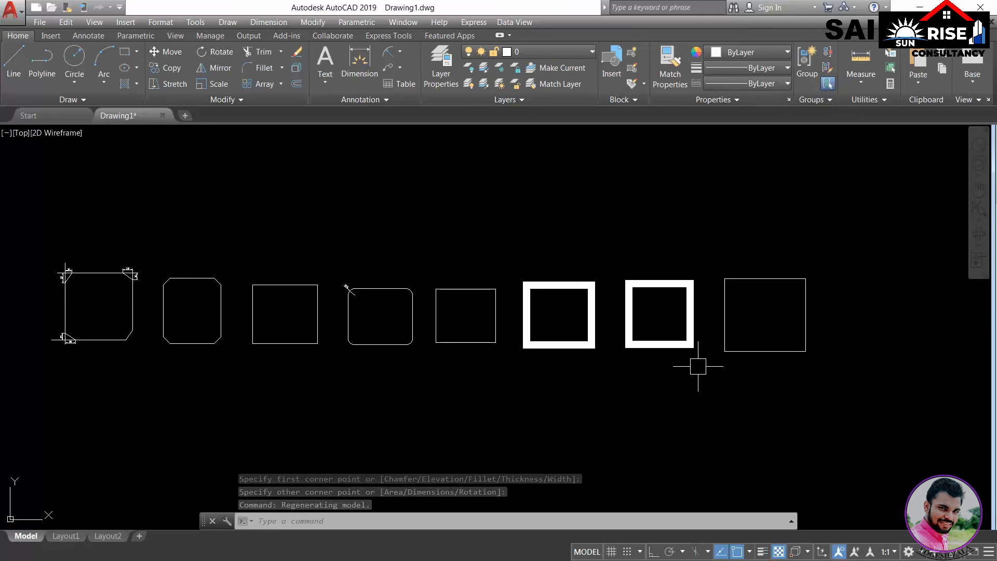
key(Return)
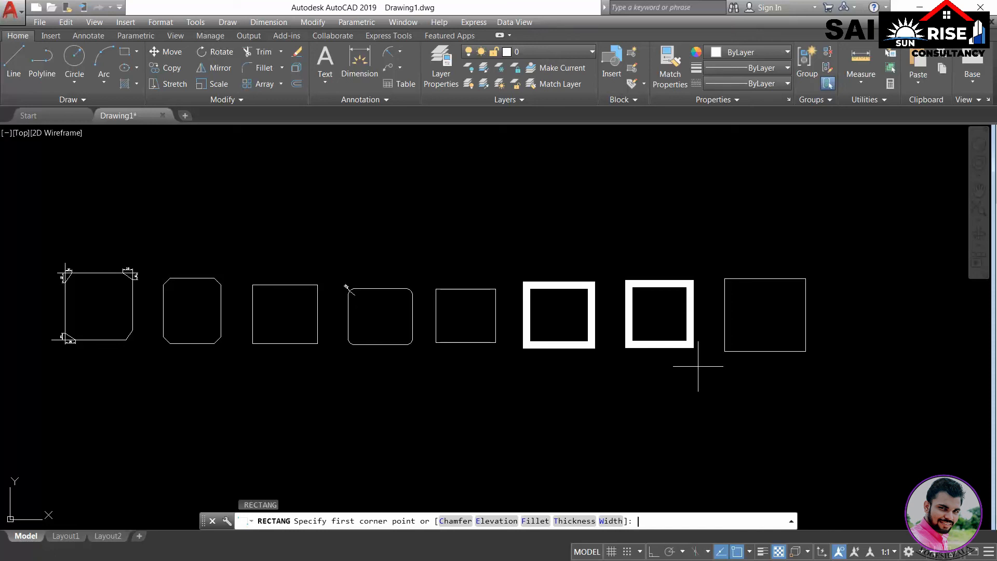
middle_drag(589, 286, 671, 380)
click(484, 207)
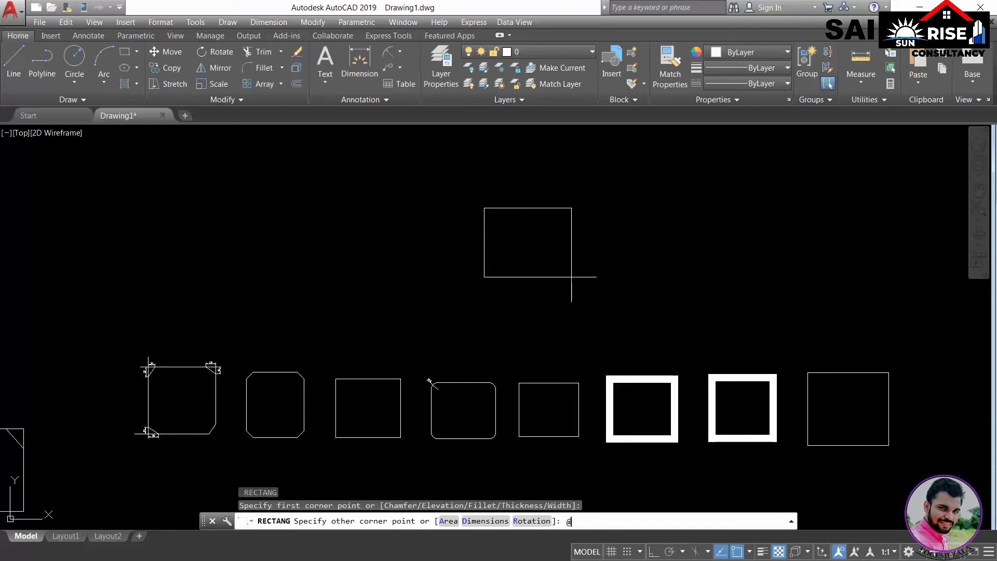
text(0,100)
key(Return)
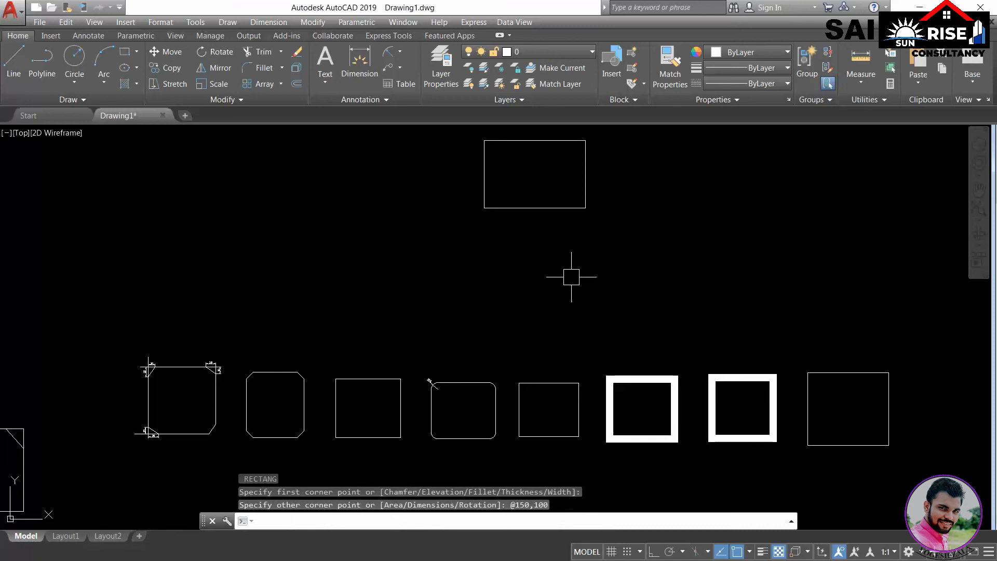